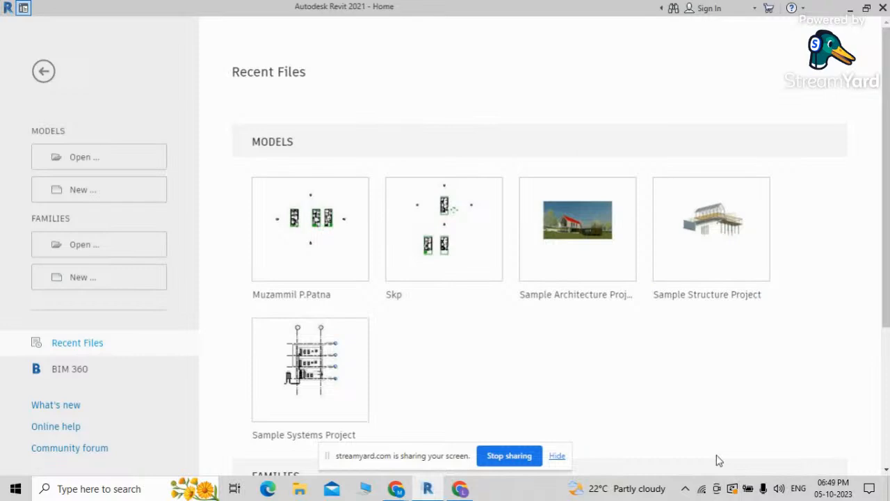
Switch to the StreamYard studio and enter "Am I audible now" as a live chat comment
{"action": "left_click", "coordinate": [460, 488]}
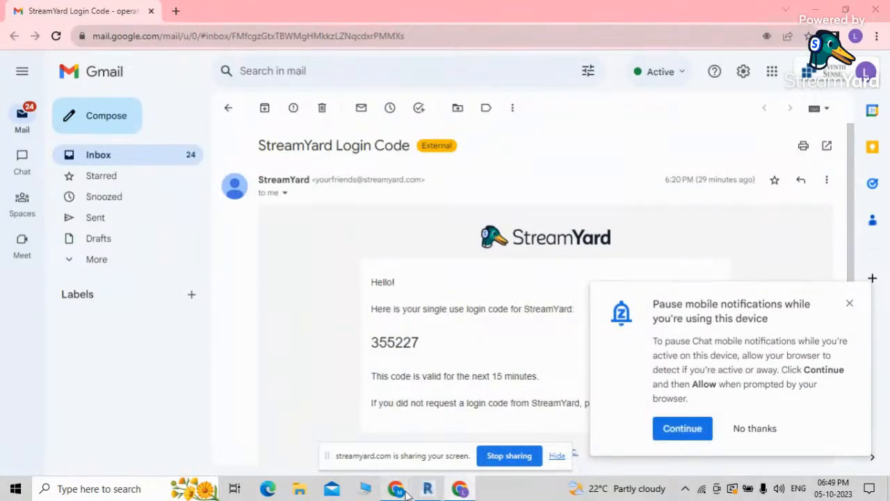
{"action": "mouse_move", "coordinate": [402, 491]}
{"action": "left_click", "coordinate": [362, 423]}
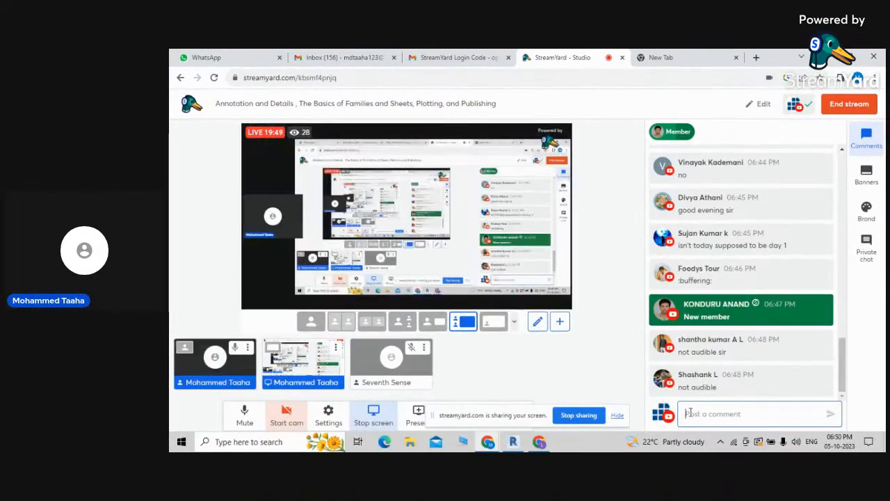
{"action": "left_click", "coordinate": [689, 413]}
{"action": "type", "text": "Am I aud"}
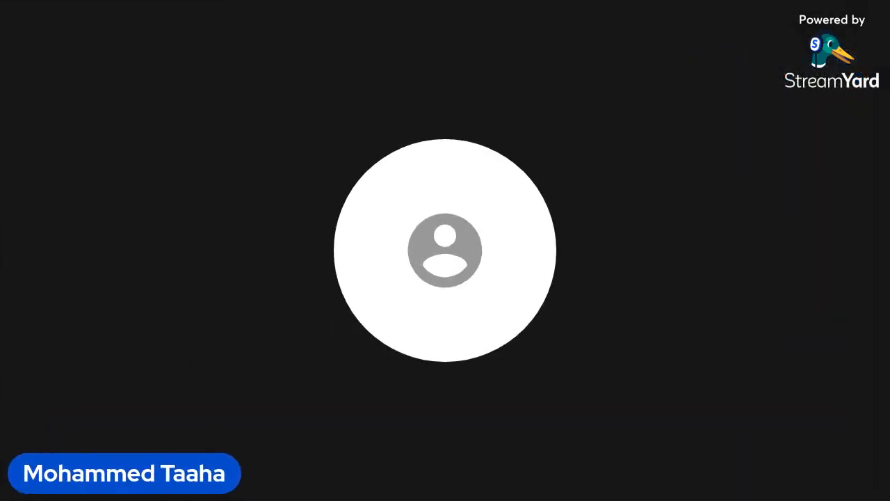
{"action": "type", "text": "ible now"}
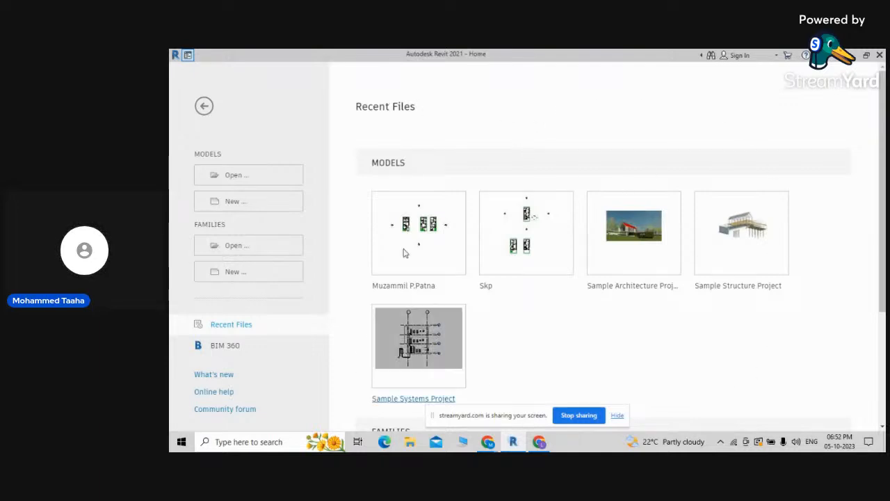
Examine the Models and Families sections of the Revit home page, including the recent files and the open and new options
{"action": "left_click_drag", "start_coordinate": [401, 90], "coordinate": [357, 108]}
{"action": "left_click", "coordinate": [458, 126]}
{"action": "scroll", "coordinate": [494, 185], "scroll_direction": "down", "scroll_amount": 3}
{"action": "left_click_drag", "start_coordinate": [416, 276], "coordinate": [446, 280]}
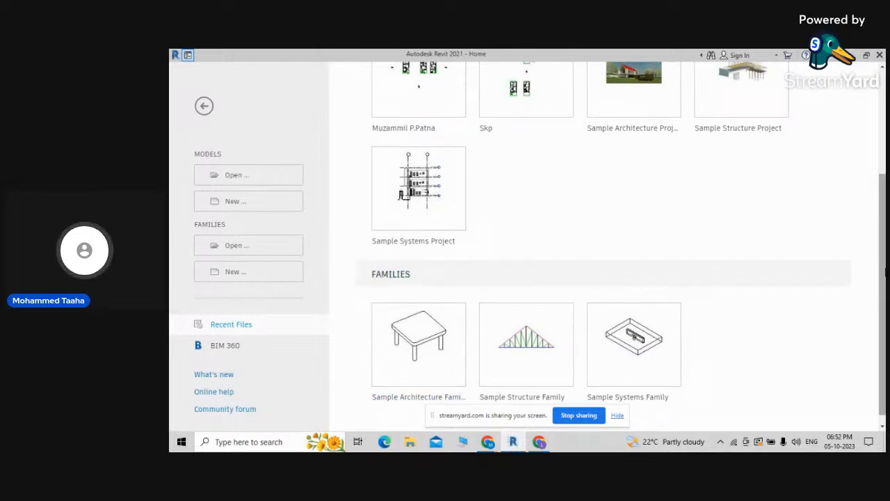
{"action": "scroll", "coordinate": [626, 222], "scroll_direction": "up", "scroll_amount": 5}
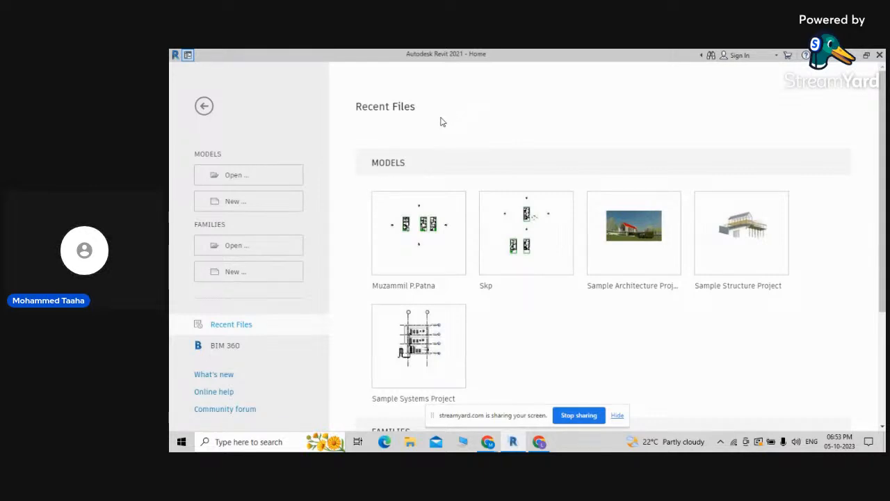
{"action": "scroll", "coordinate": [439, 187], "scroll_direction": "down", "scroll_amount": 2}
{"action": "scroll", "coordinate": [440, 186], "scroll_direction": "down", "scroll_amount": 1}
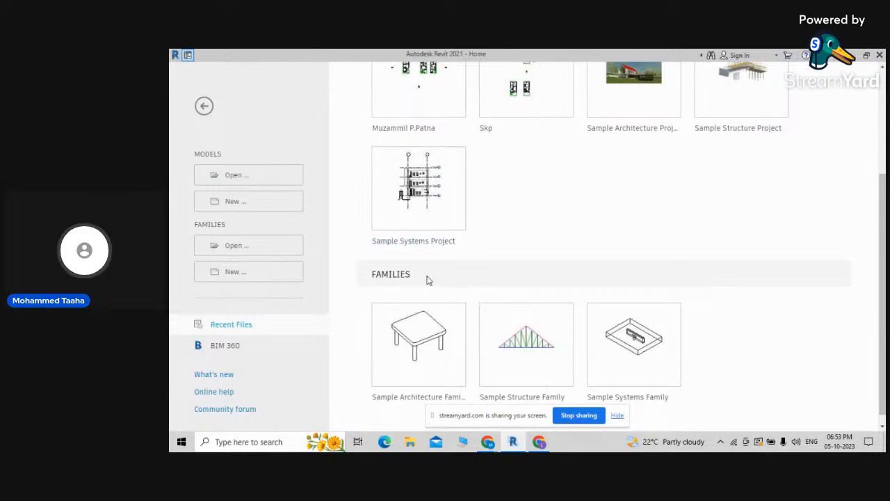
{"action": "left_click_drag", "start_coordinate": [429, 275], "coordinate": [368, 276]}
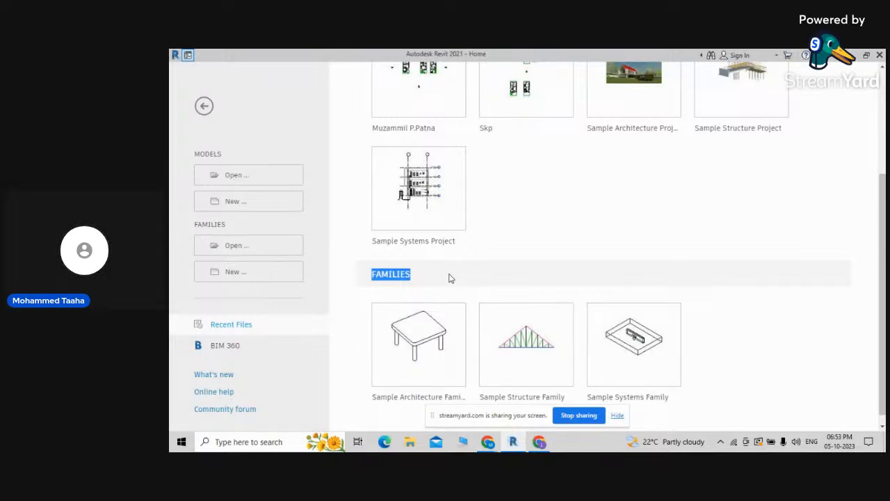
{"action": "scroll", "coordinate": [449, 278], "scroll_direction": "up", "scroll_amount": 3}
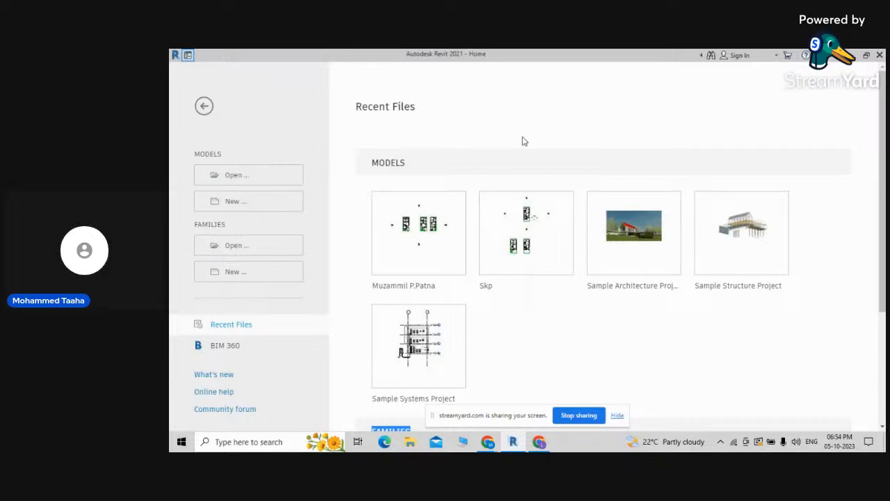
{"action": "scroll", "coordinate": [882, 211], "scroll_direction": "down", "scroll_amount": 3}
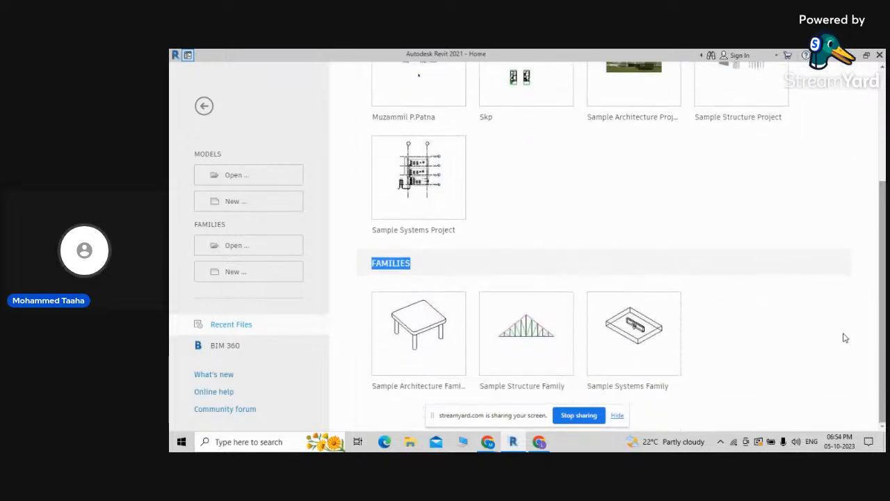
{"action": "left_click", "coordinate": [435, 264]}
{"action": "left_click_drag", "start_coordinate": [882, 252], "coordinate": [882, 139]}
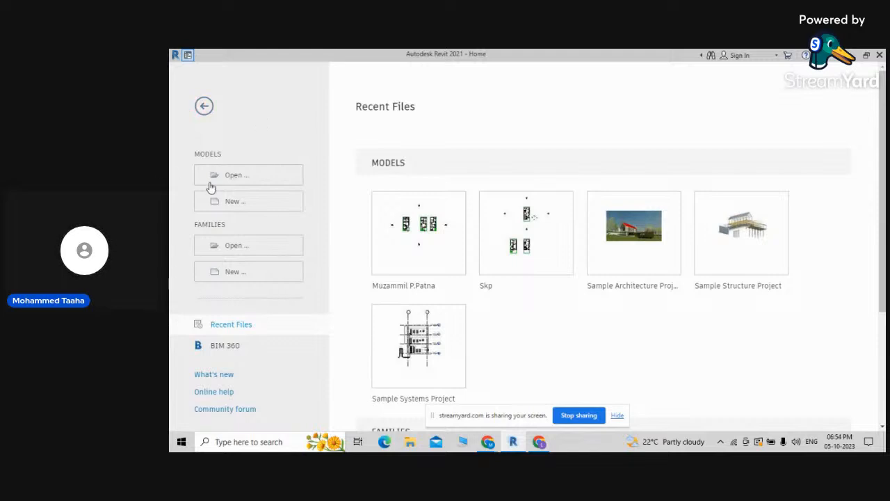
{"action": "left_click_drag", "start_coordinate": [195, 153], "coordinate": [223, 157]}
{"action": "left_click_drag", "start_coordinate": [196, 223], "coordinate": [230, 231]}
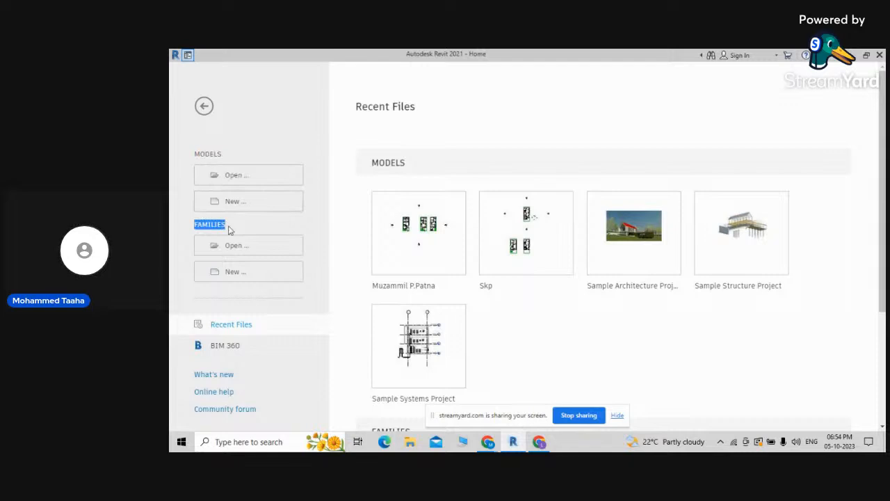
{"action": "left_click", "coordinate": [227, 160]}
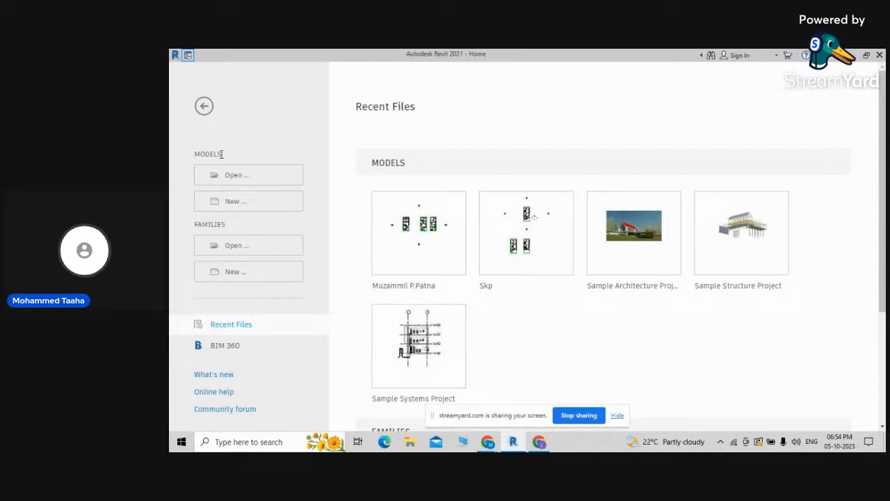
Browse the Downloads, Documents and Projects folders for existing model files, including the PPatna folder, without opening any
{"action": "left_click", "coordinate": [255, 174]}
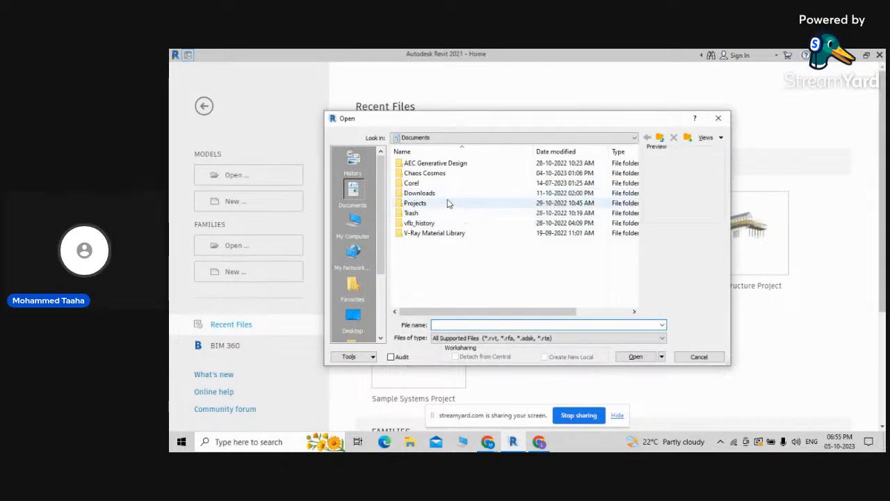
{"action": "left_click", "coordinate": [353, 230]}
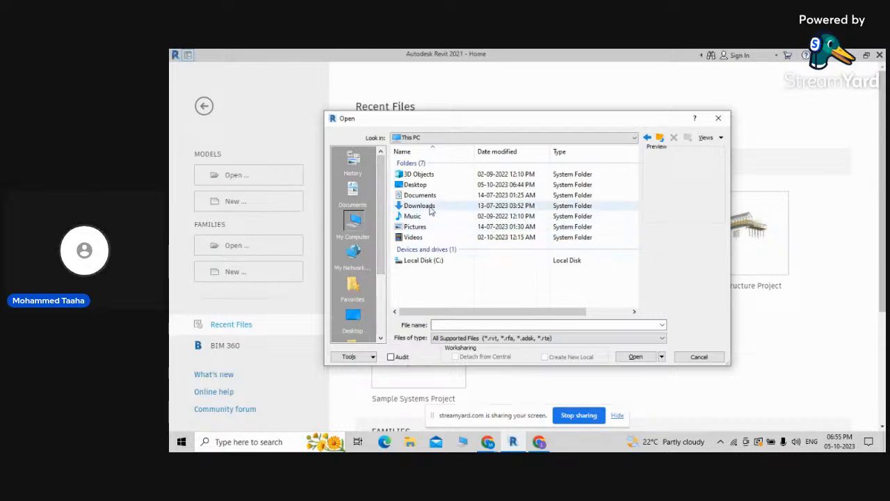
{"action": "double_click", "coordinate": [427, 205]}
{"action": "left_click", "coordinate": [661, 139]}
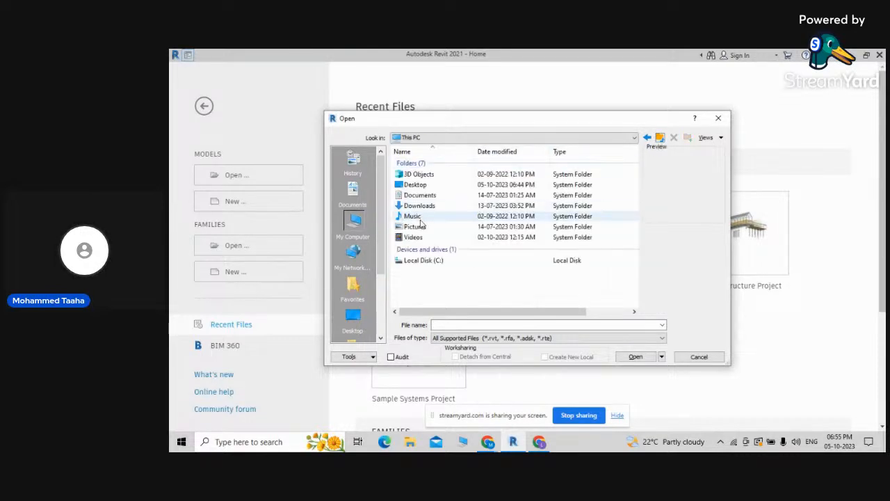
{"action": "double_click", "coordinate": [421, 194]}
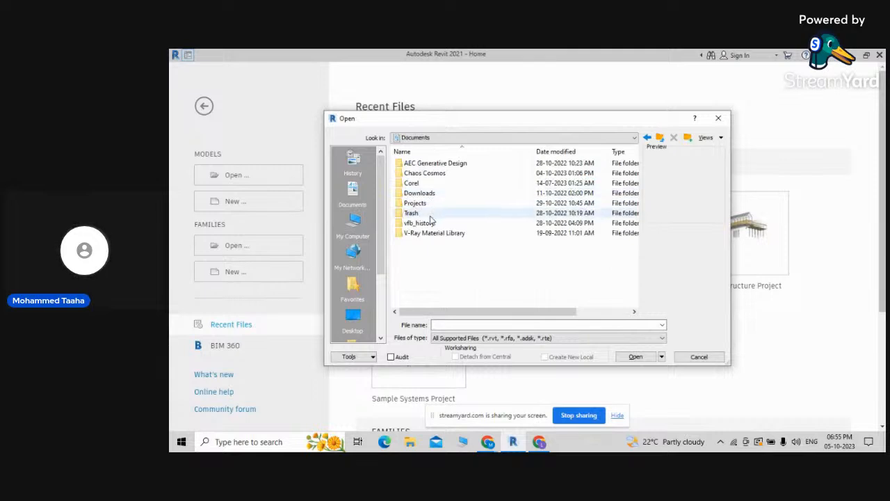
{"action": "double_click", "coordinate": [426, 203]}
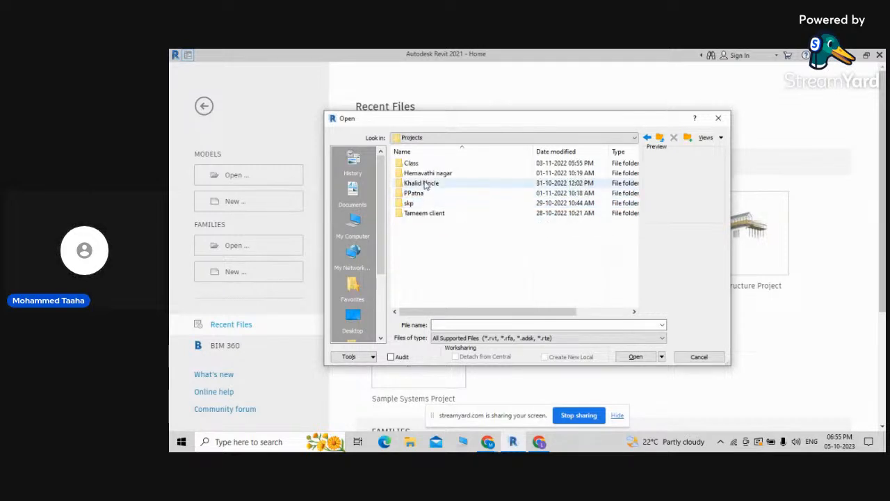
{"action": "double_click", "coordinate": [425, 214]}
{"action": "left_click", "coordinate": [660, 138]}
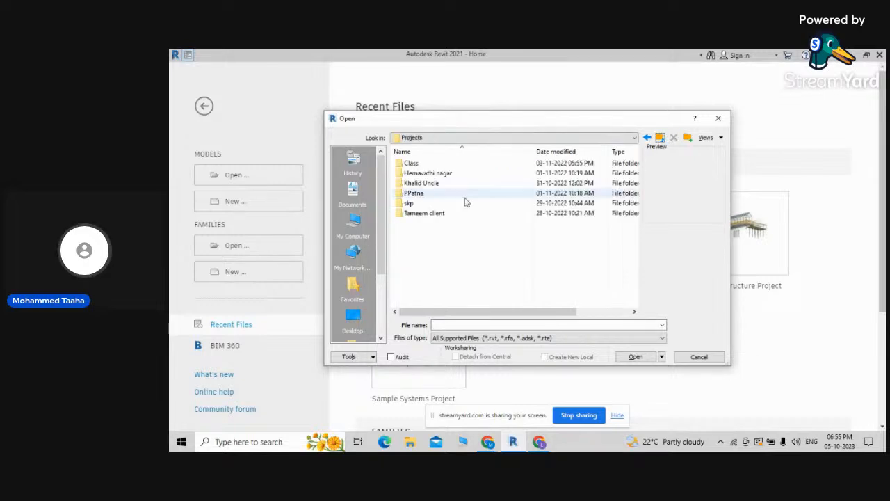
{"action": "double_click", "coordinate": [424, 194]}
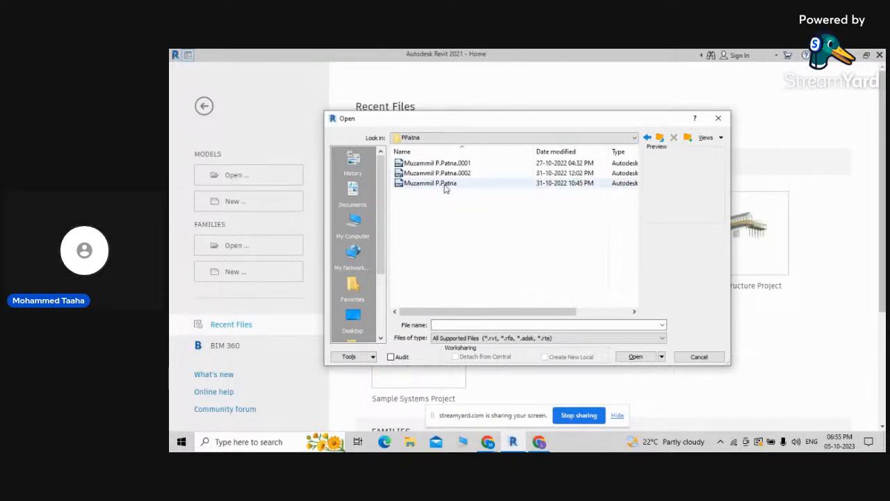
{"action": "left_click", "coordinate": [721, 120]}
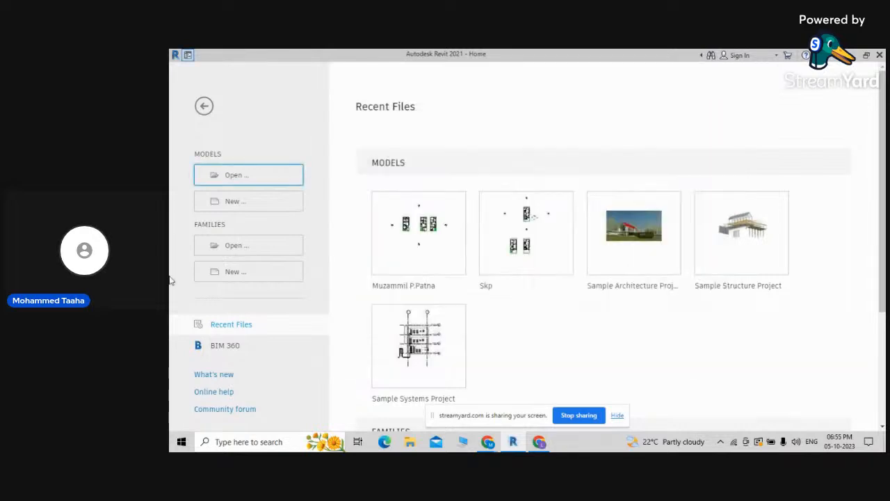
Create a new project from the Imperial-Architectural Template
{"action": "left_click", "coordinate": [244, 204]}
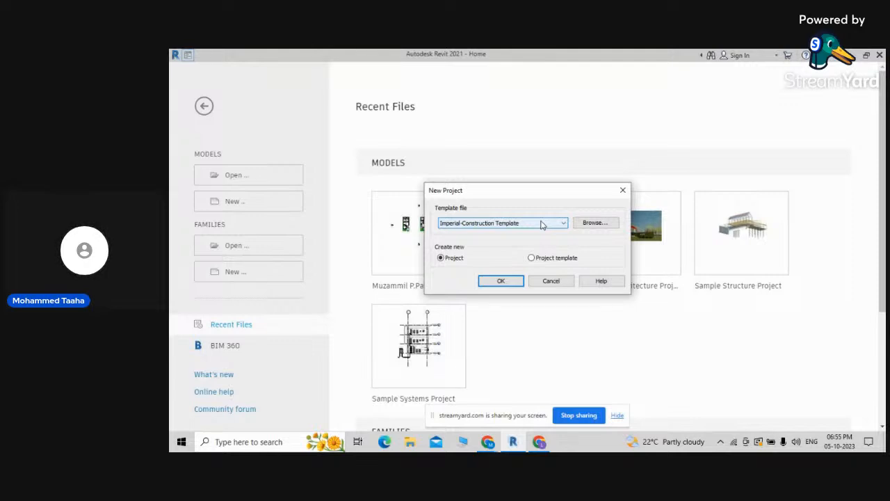
{"action": "left_click", "coordinate": [623, 190]}
{"action": "left_click", "coordinate": [268, 201]}
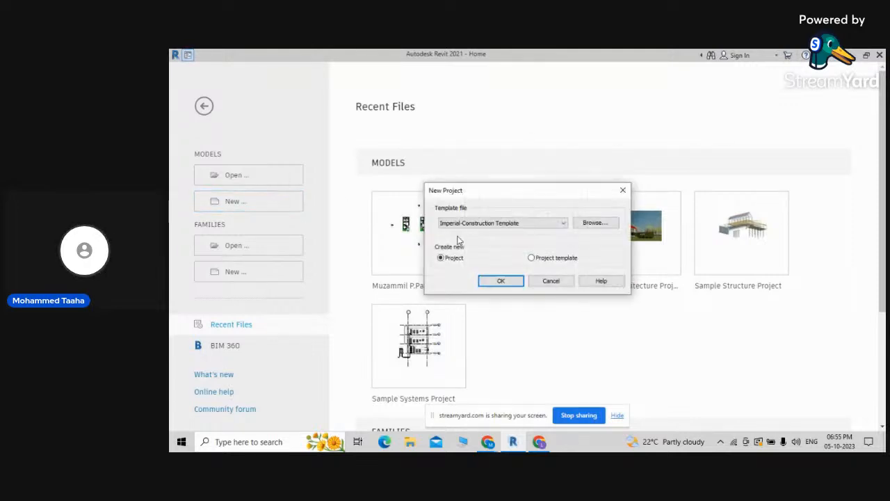
{"action": "left_click", "coordinate": [490, 224]}
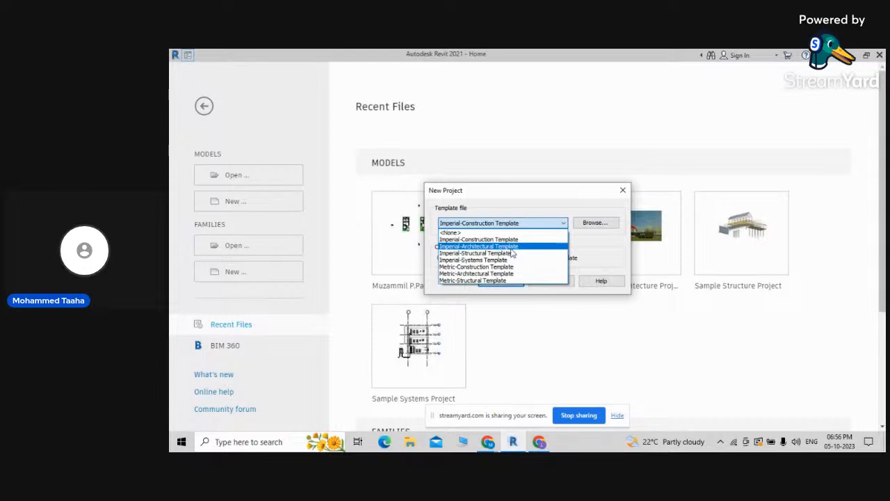
{"action": "left_click", "coordinate": [509, 247]}
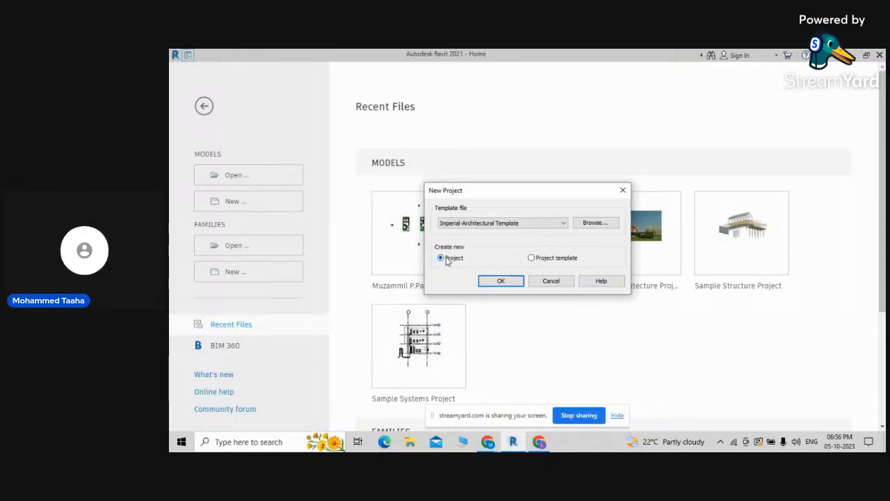
{"action": "left_click", "coordinate": [503, 282]}
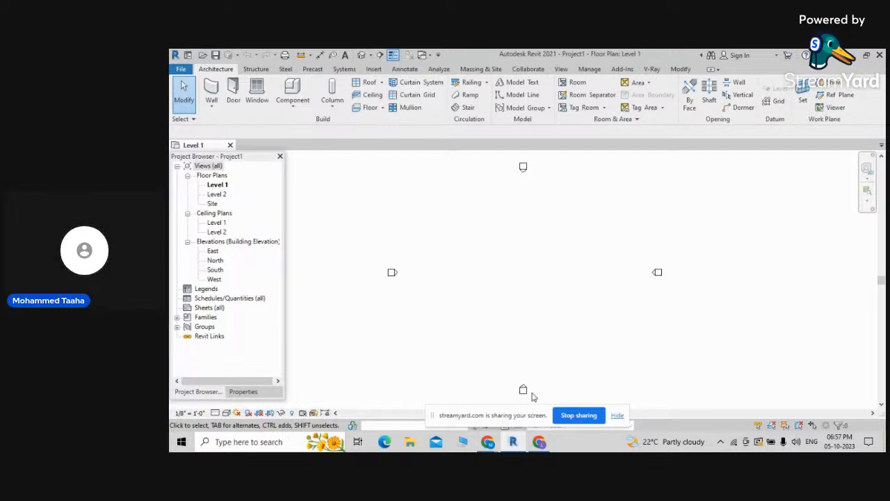
Decline Gmail's prompt about pausing mobile notifications, and stop the screen share in the StreamYard studio
{"action": "left_click", "coordinate": [538, 442]}
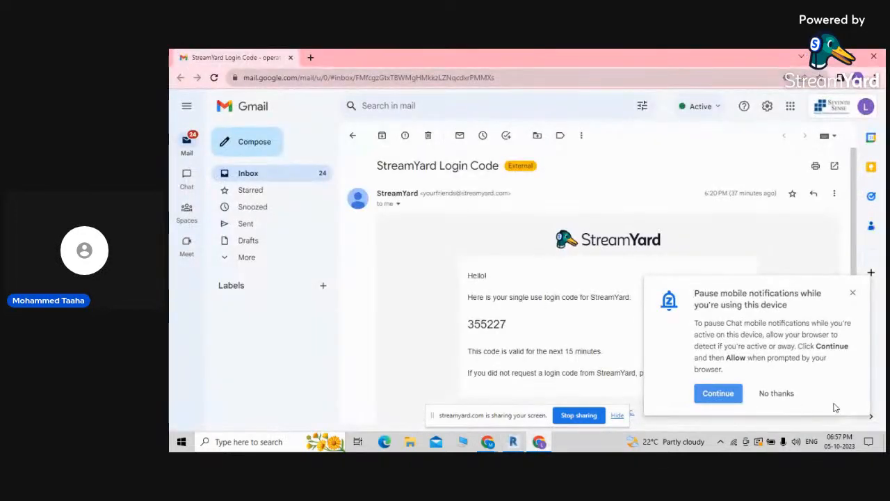
{"action": "left_click", "coordinate": [776, 394]}
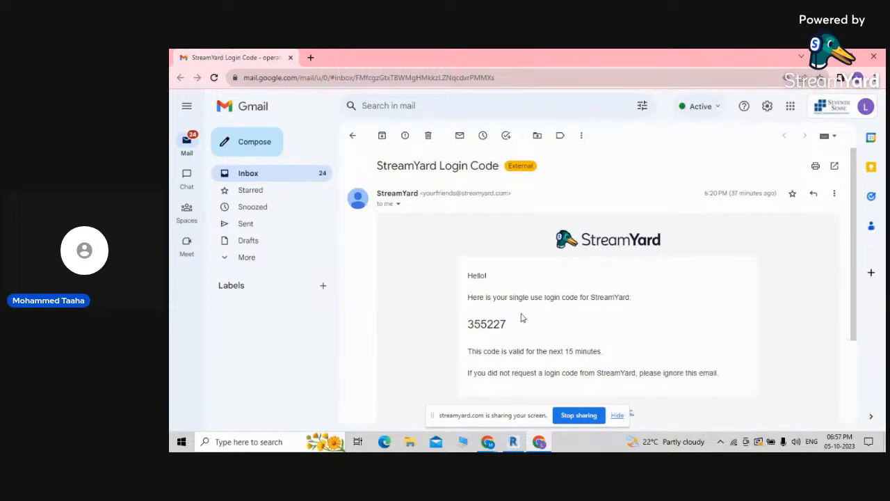
{"action": "left_click", "coordinate": [513, 442]}
{"action": "mouse_move", "coordinate": [487, 442]}
{"action": "left_click", "coordinate": [557, 395]}
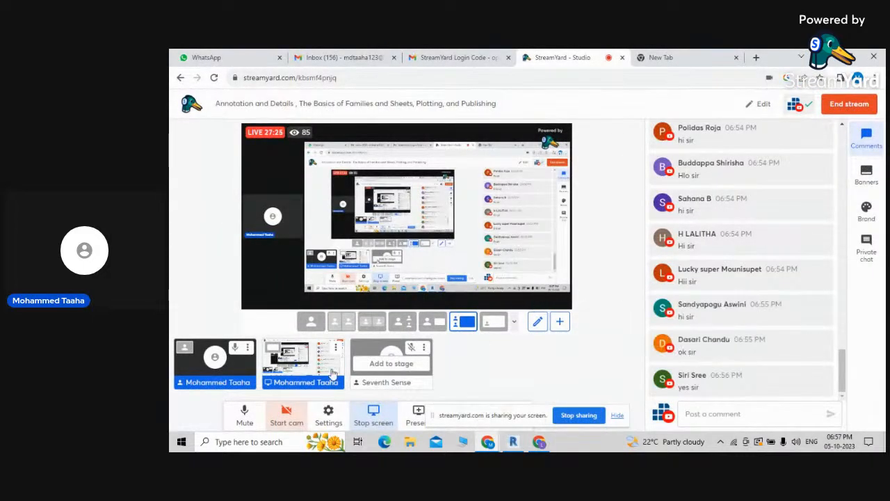
{"action": "left_click", "coordinate": [376, 416]}
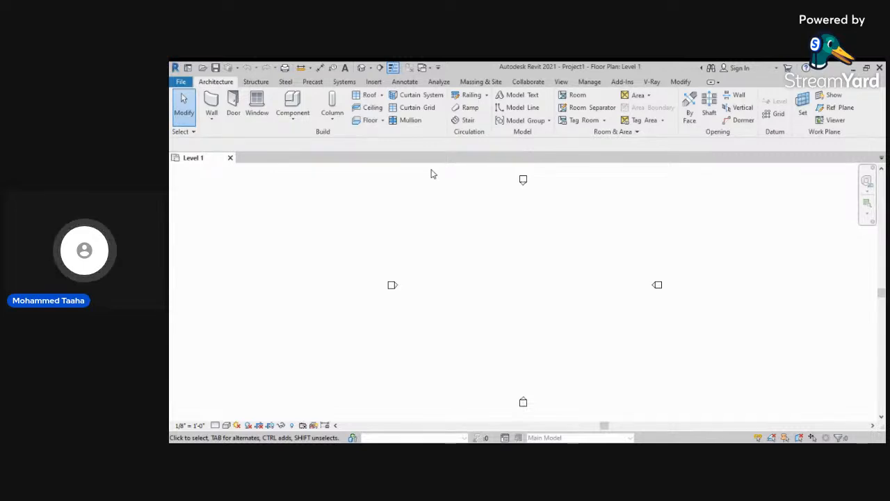
Draw a freehand chain of connected straight walls forming an irregular, overlapping outline between the elevation markers on the Level 1 plan
{"action": "mouse_move", "coordinate": [842, 179]}
{"action": "left_mouse_down"}
{"action": "mouse_move", "coordinate": [295, 182]}
{"action": "mouse_move", "coordinate": [401, 183]}
{"action": "left_mouse_up"}
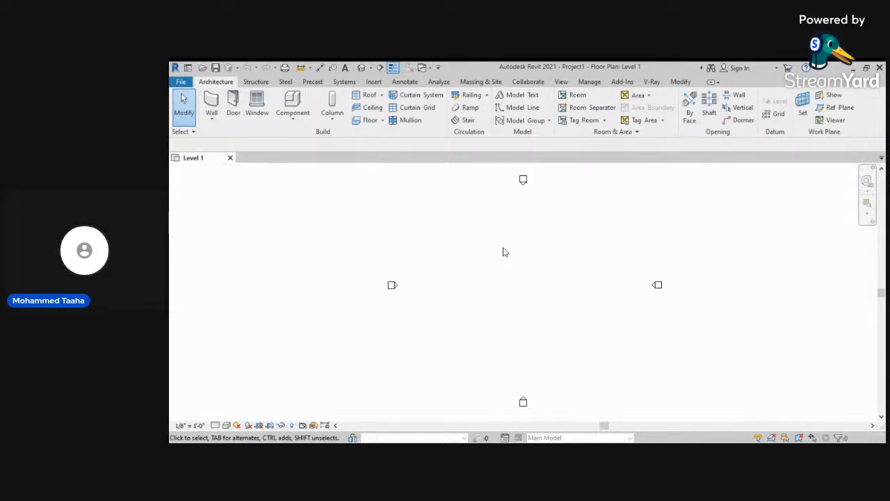
{"action": "left_click", "coordinate": [214, 106]}
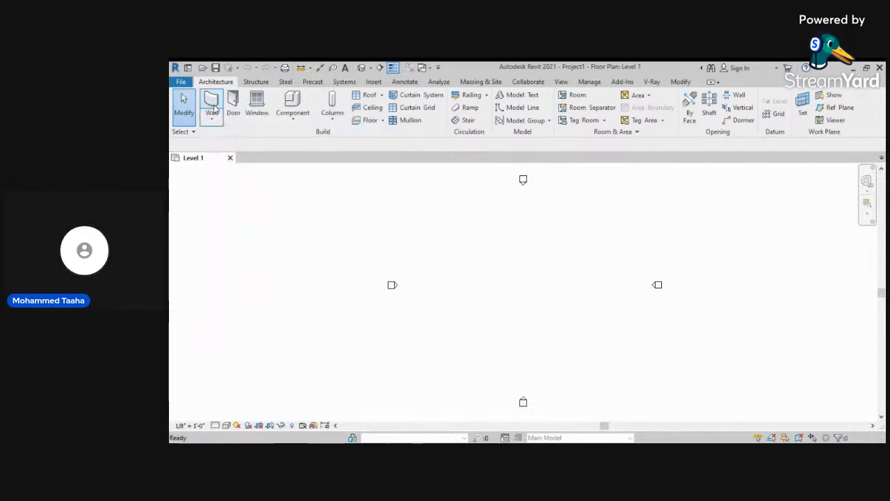
{"action": "left_click", "coordinate": [495, 247]}
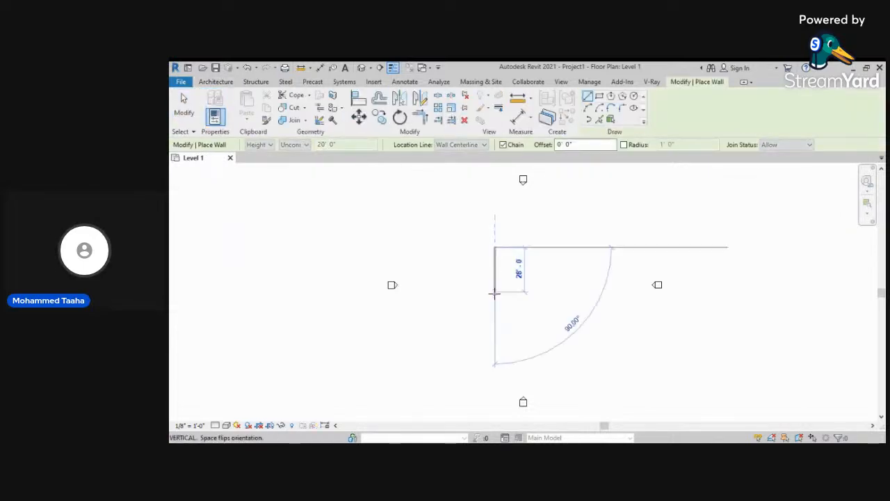
{"action": "left_click", "coordinate": [494, 290]}
{"action": "left_click", "coordinate": [527, 261]}
{"action": "left_click", "coordinate": [501, 256]}
{"action": "left_click", "coordinate": [502, 236]}
{"action": "left_click", "coordinate": [475, 238]}
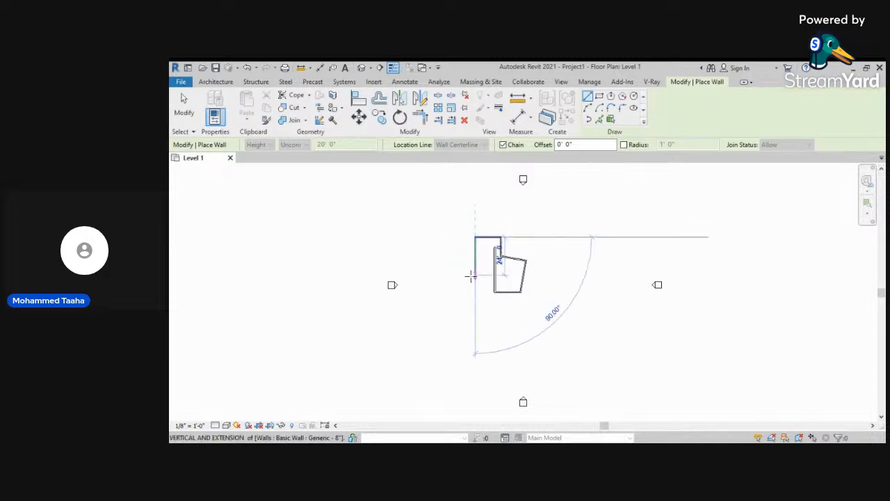
{"action": "left_click", "coordinate": [481, 289]}
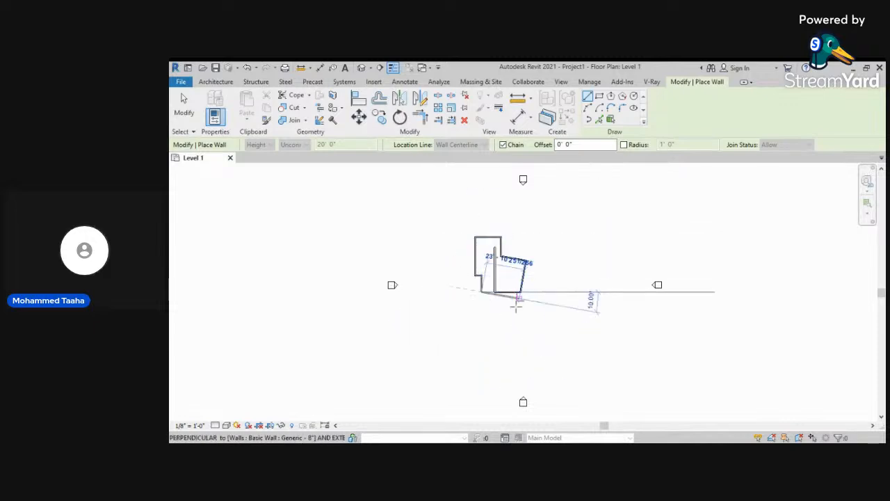
{"action": "left_click", "coordinate": [541, 275]}
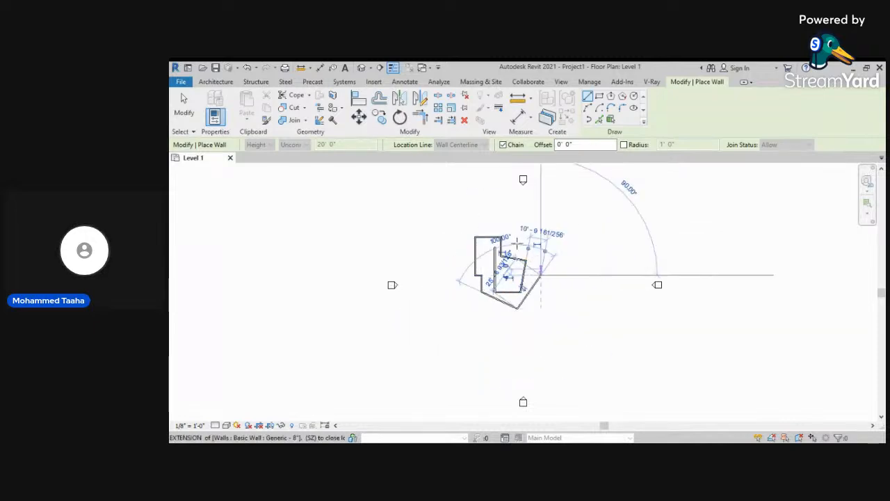
{"action": "left_click", "coordinate": [514, 238]}
{"action": "key", "text": "Escape"}
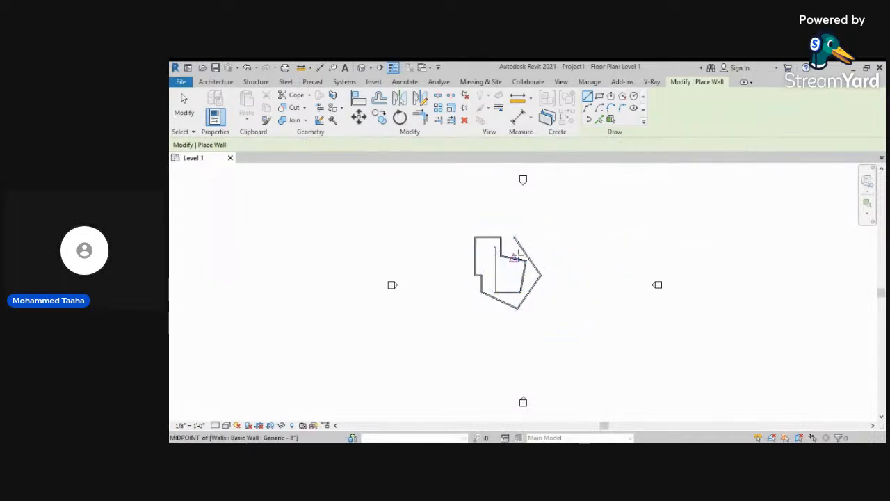
Leave the Wall command and delete all the walls of the irregular outline
{"action": "key", "text": "Escape"}
{"action": "left_click_drag", "start_coordinate": [515, 289], "coordinate": [471, 318]}
{"action": "key", "text": "Delete"}
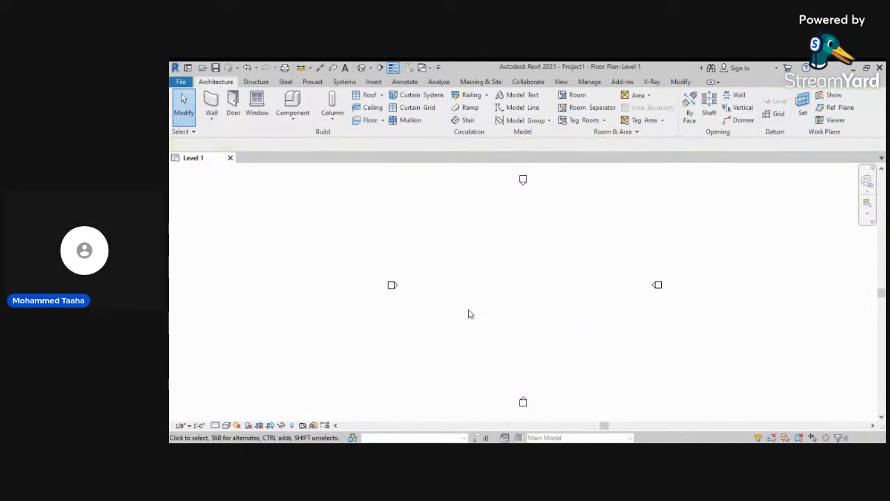
Draw one straight horizontal wall about 28 feet long between the elevation markers
{"action": "left_click", "coordinate": [212, 101]}
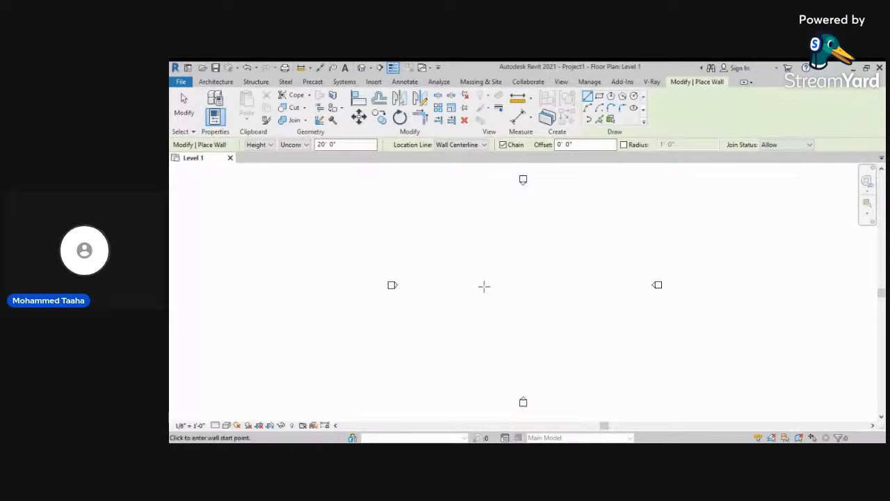
{"action": "left_click", "coordinate": [214, 82]}
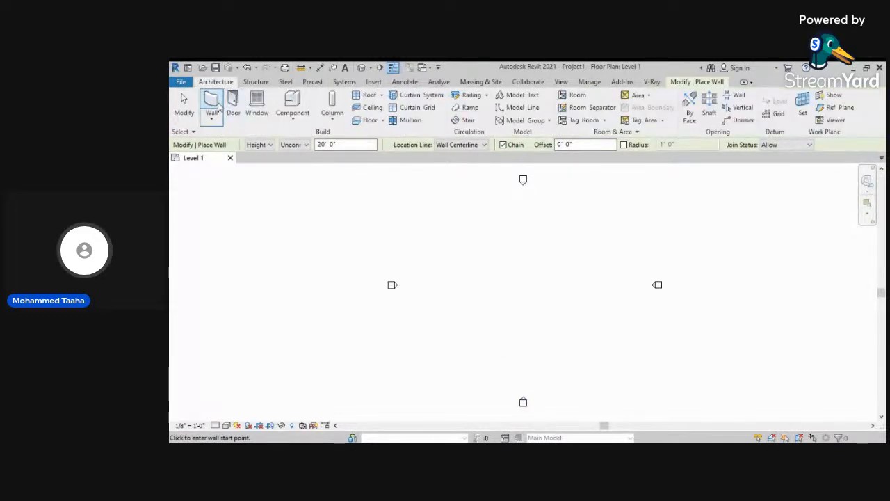
{"action": "left_click", "coordinate": [211, 111]}
{"action": "left_click", "coordinate": [209, 109]}
{"action": "left_click", "coordinate": [506, 264]}
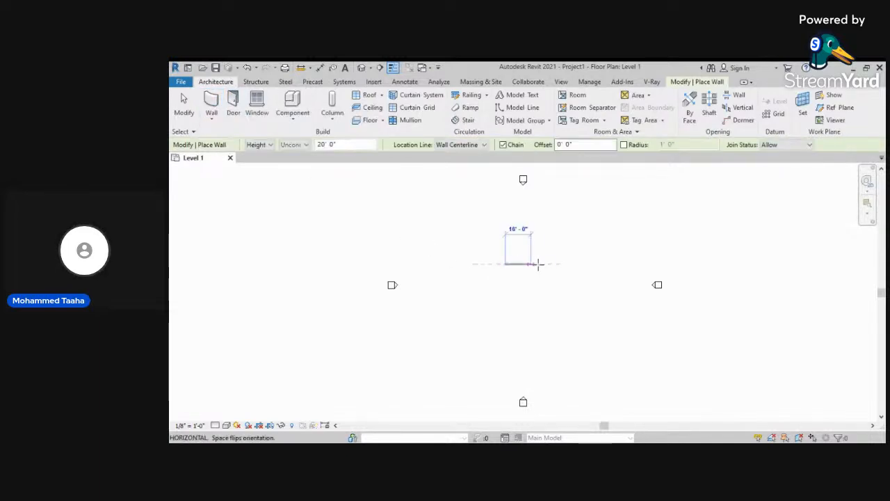
{"action": "left_click", "coordinate": [550, 264]}
{"action": "key", "text": "Escape"}
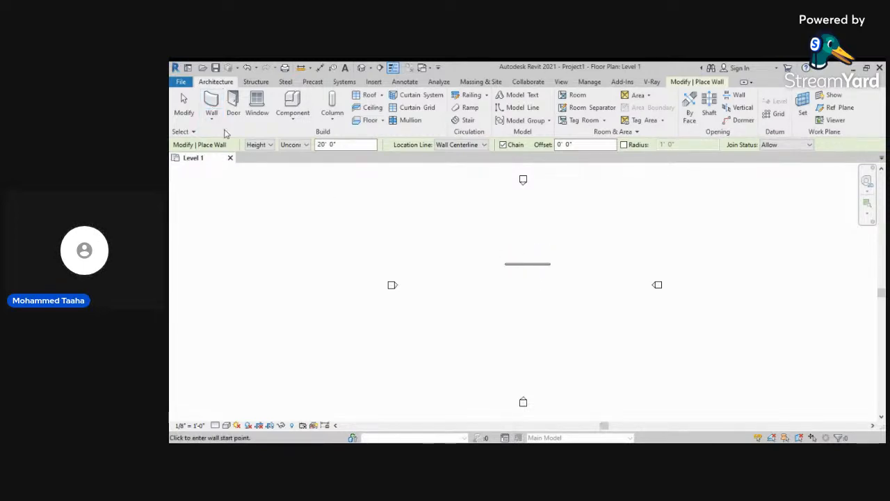
Place three doors along the wall, the first about 5'-6" from its left end and the others about 8'-8" and 7'-10" further along
{"action": "key", "text": "d"}
{"action": "key", "text": "r"}
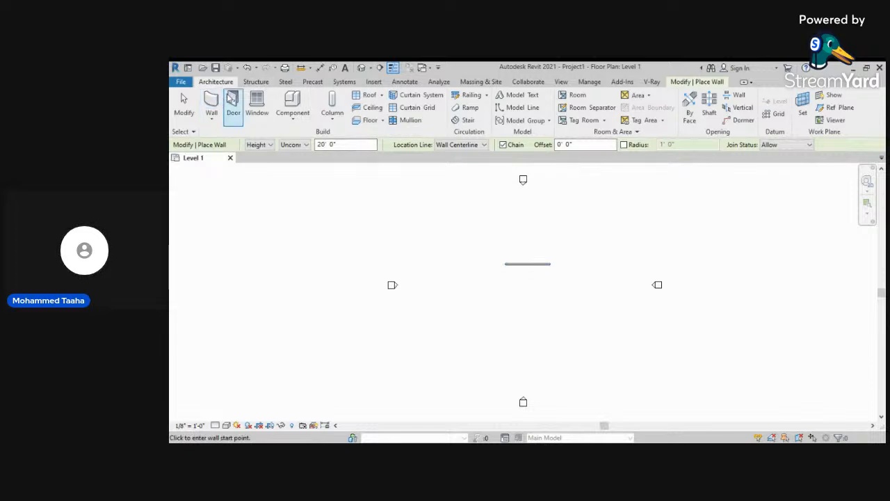
{"action": "scroll", "coordinate": [515, 265], "scroll_direction": "up", "scroll_amount": 5}
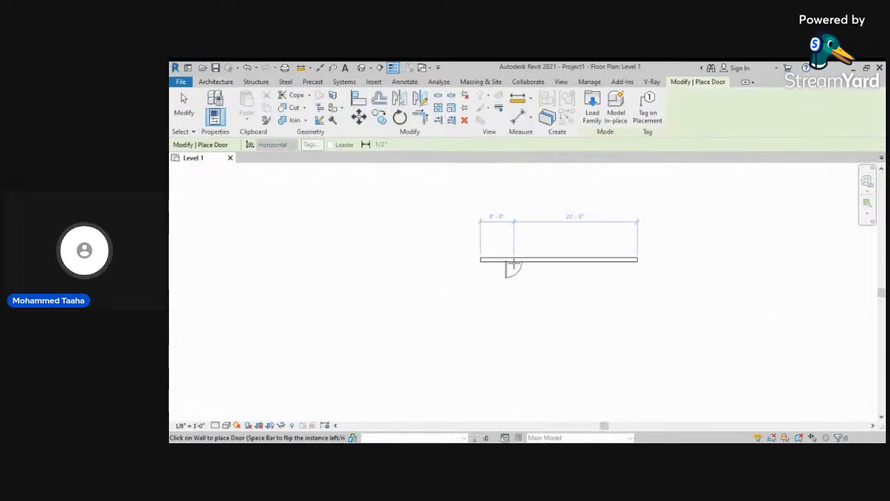
{"action": "left_click", "coordinate": [216, 81]}
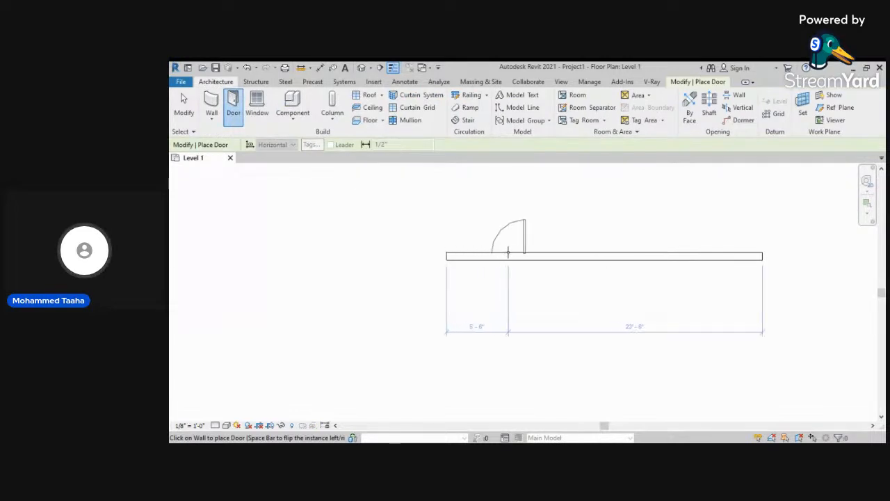
{"action": "left_click", "coordinate": [527, 254]}
{"action": "scroll", "coordinate": [581, 275], "scroll_direction": "down", "scroll_amount": 3}
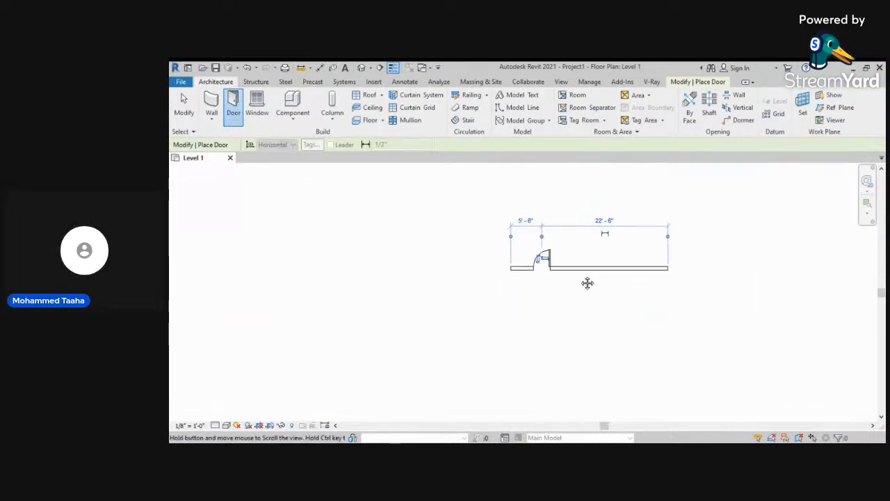
{"action": "left_click", "coordinate": [586, 267]}
{"action": "left_click", "coordinate": [635, 267]}
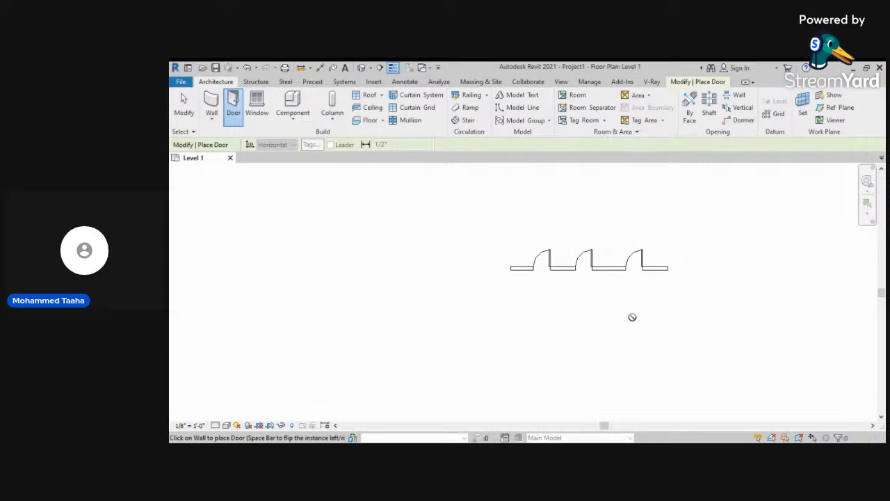
{"action": "key", "text": "Escape"}
{"action": "key", "text": "Escape"}
Select the middle door and cycle through its flip orientations, ending with the hinge on the left and the swing above the wall
{"action": "scroll", "coordinate": [595, 268], "scroll_direction": "up", "scroll_amount": 3}
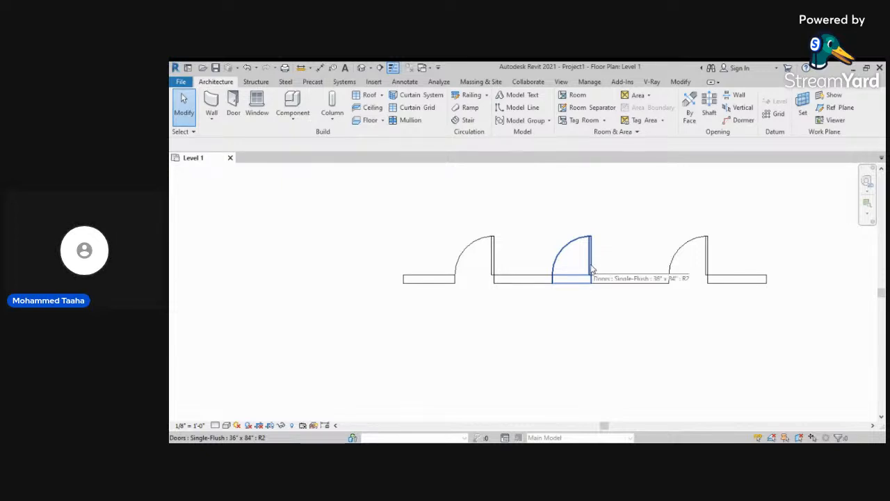
{"action": "left_click", "coordinate": [592, 269]}
{"action": "scroll", "coordinate": [592, 269], "scroll_direction": "up", "scroll_amount": 2}
{"action": "left_click_drag", "start_coordinate": [590, 255], "coordinate": [637, 276]}
{"action": "left_click", "coordinate": [656, 257]}
{"action": "scroll", "coordinate": [650, 261], "scroll_direction": "down", "scroll_amount": 2}
{"action": "left_click", "coordinate": [634, 278]}
{"action": "key", "text": "space"}
{"action": "key", "text": "space"}
{"action": "key", "text": "space"}
{"action": "key", "text": "space"}
{"action": "key", "text": "space"}
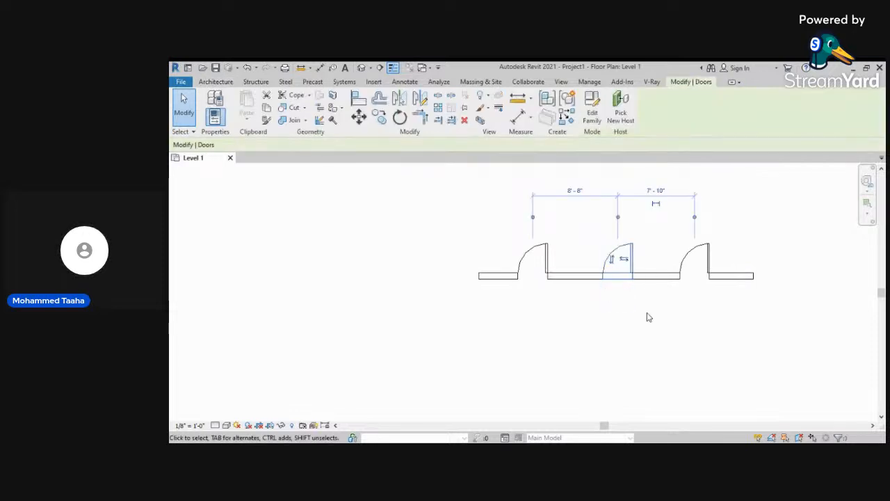
{"action": "key", "text": "space"}
{"action": "key", "text": "space"}
{"action": "key", "text": "space"}
{"action": "key", "text": "space"}
{"action": "key", "text": "space"}
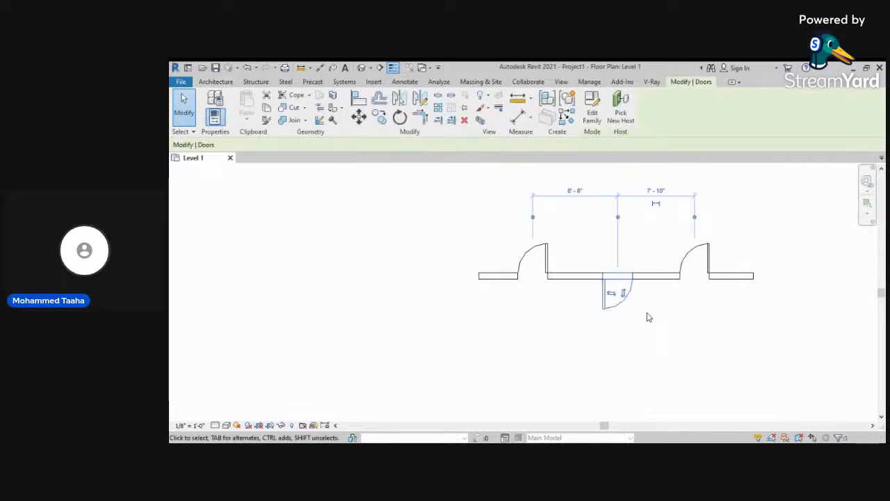
{"action": "key", "text": "space"}
{"action": "key", "text": "space"}
{"action": "key", "text": "space"}
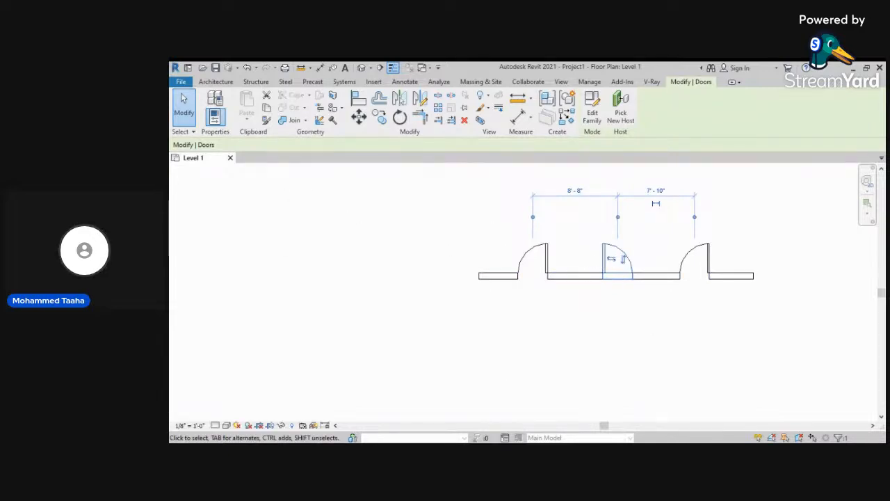
Change the selected middle door to a narrower door size and clear the selection
{"action": "scroll", "coordinate": [592, 266], "scroll_direction": "up", "scroll_amount": 5}
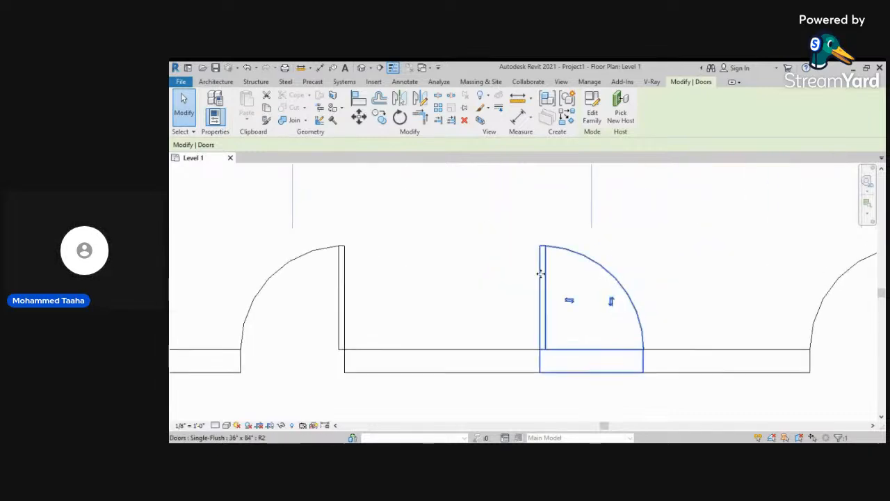
{"action": "scroll", "coordinate": [540, 273], "scroll_direction": "up", "scroll_amount": 1}
{"action": "middle_click_drag", "start_coordinate": [526, 281], "coordinate": [518, 244]}
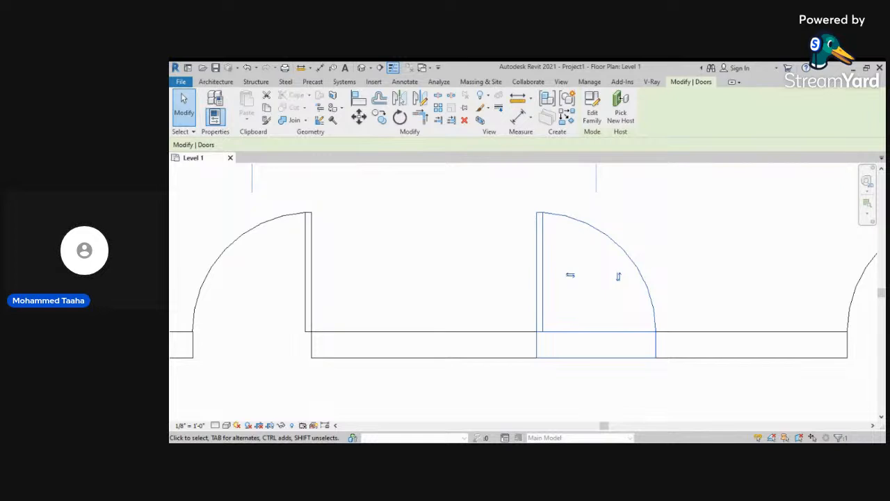
{"action": "left_click", "coordinate": [438, 276]}
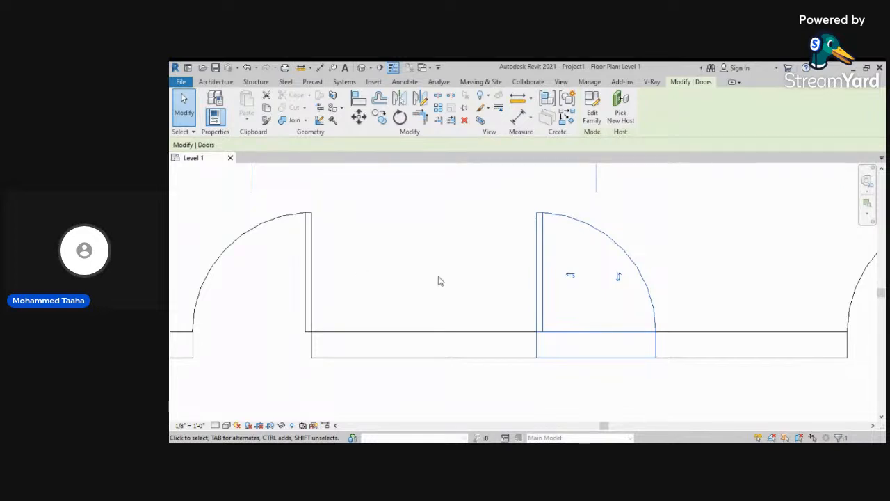
{"action": "left_click", "coordinate": [644, 262]}
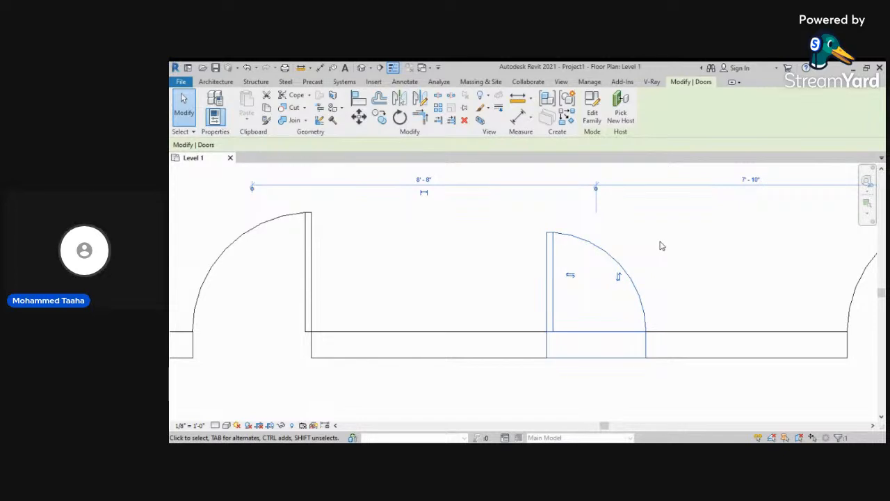
{"action": "scroll", "coordinate": [661, 245], "scroll_direction": "down", "scroll_amount": 4}
{"action": "left_click", "coordinate": [683, 245]}
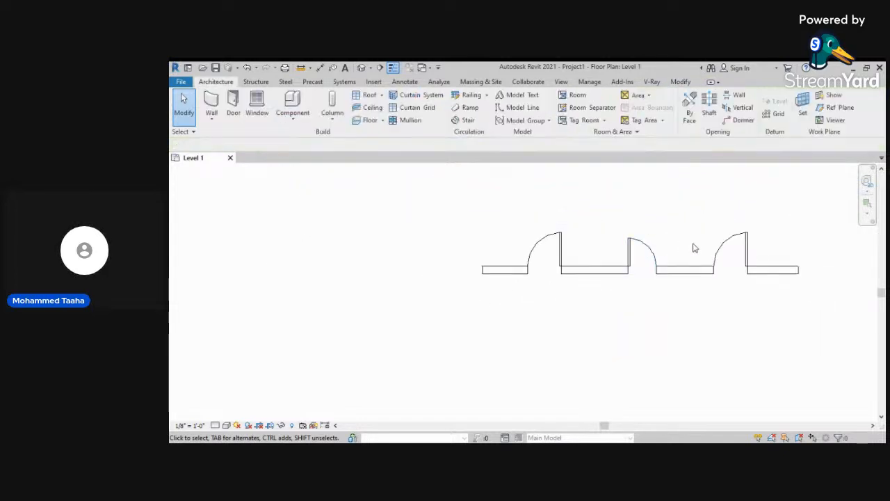
Delete the middle door from the wall
{"action": "left_click", "coordinate": [713, 252]}
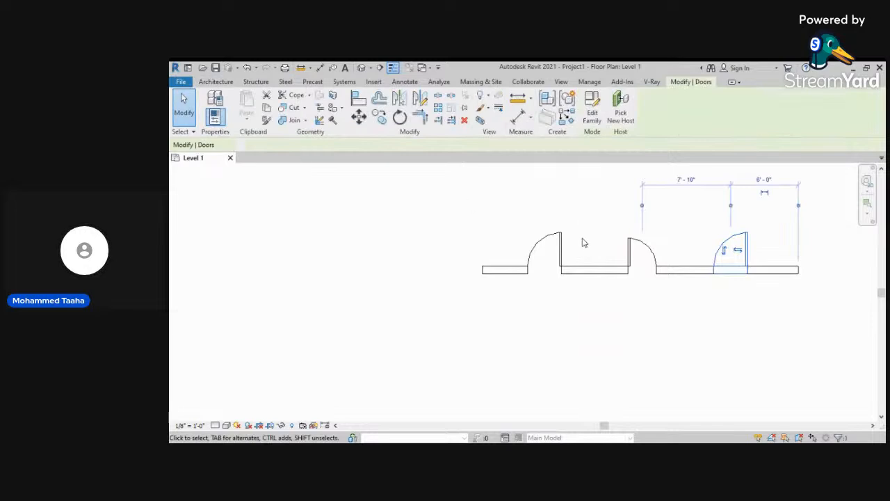
{"action": "left_click", "coordinate": [636, 251]}
{"action": "key", "text": "Delete"}
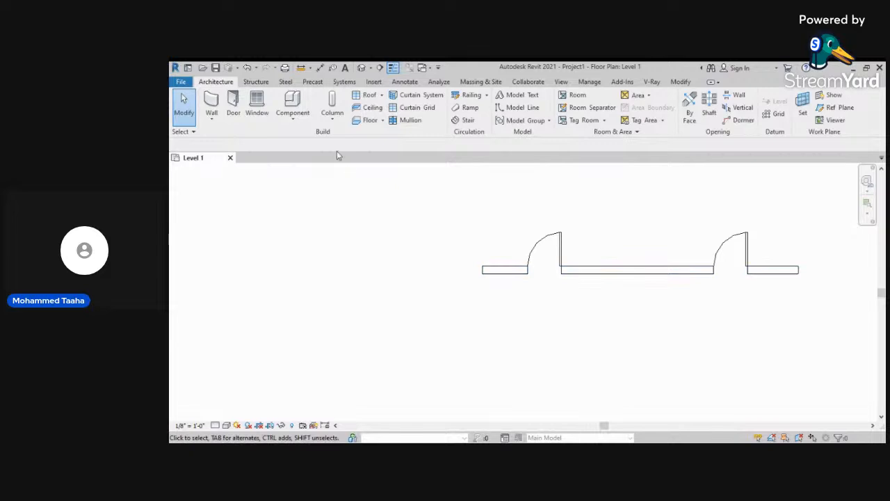
Place four windows in the wall: one midway between the doors, one on each side of it, and one in the segment beyond the right door
{"action": "left_click", "coordinate": [258, 115]}
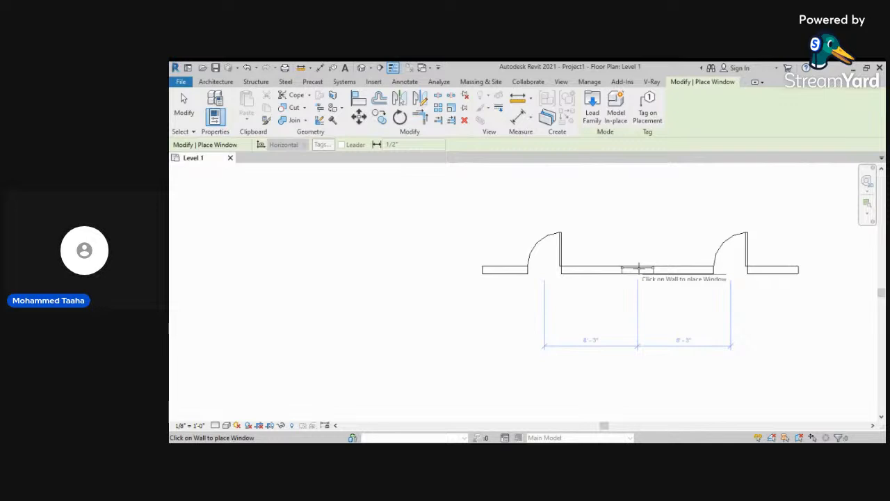
{"action": "left_click", "coordinate": [637, 268]}
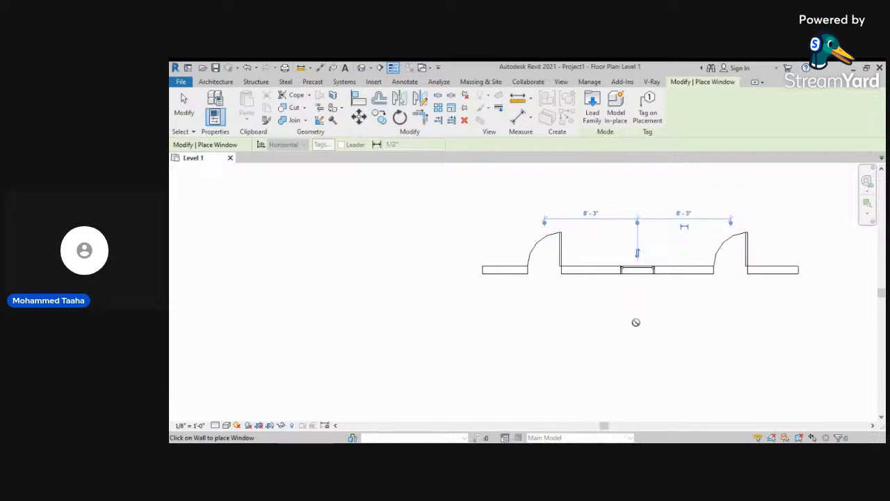
{"action": "left_click", "coordinate": [591, 271]}
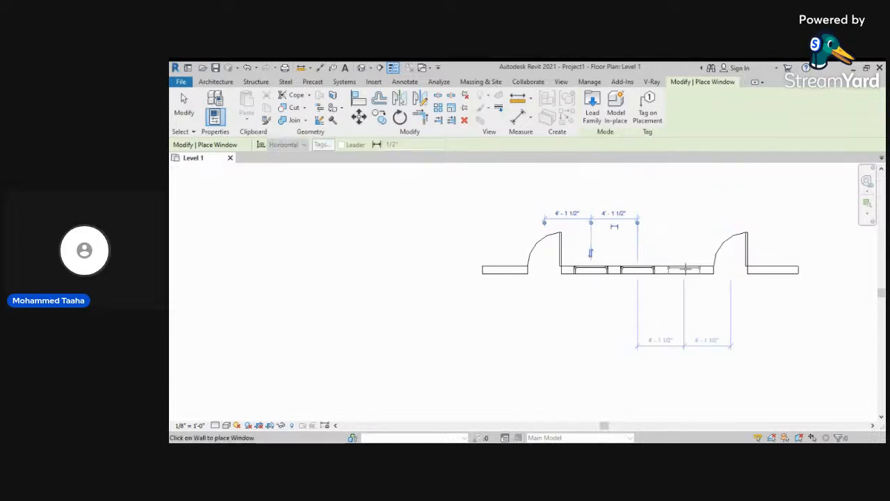
{"action": "left_click", "coordinate": [684, 270]}
{"action": "left_click", "coordinate": [777, 268]}
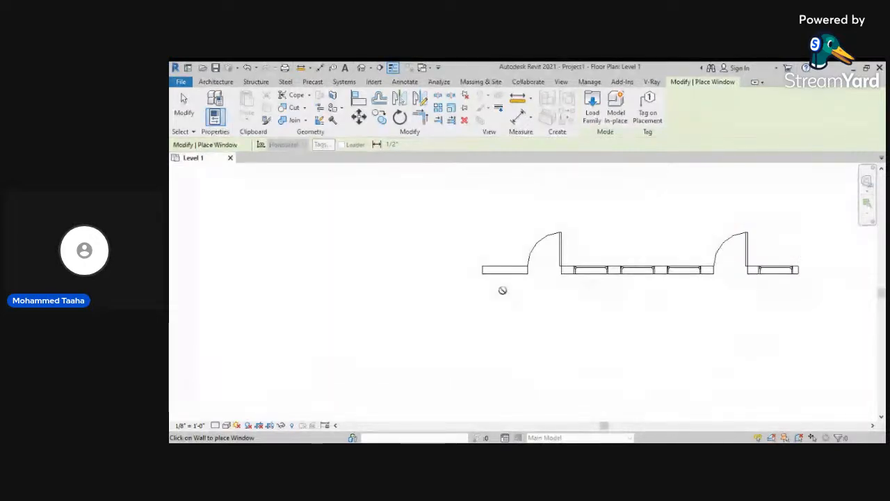
{"action": "key", "text": "Escape"}
Delete the four windows and the two remaining doors, leaving only the plain wall
{"action": "left_click", "coordinate": [586, 272]}
{"action": "key", "text": "Delete"}
{"action": "left_click", "coordinate": [634, 273]}
{"action": "key", "text": "Delete"}
{"action": "left_click", "coordinate": [682, 273]}
{"action": "key", "text": "Delete"}
{"action": "left_click", "coordinate": [766, 273]}
{"action": "key", "text": "Delete"}
{"action": "left_click", "coordinate": [716, 258]}
{"action": "key", "text": "Delete"}
{"action": "left_click", "coordinate": [561, 255]}
{"action": "key", "text": "Delete"}
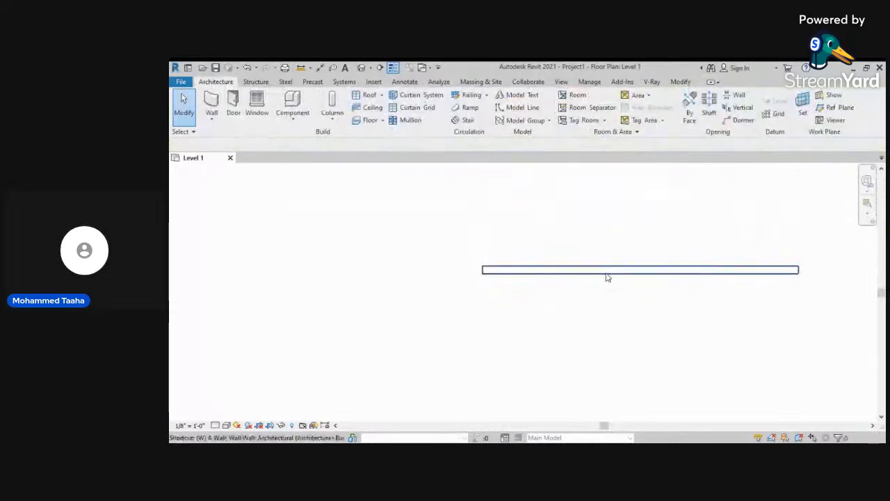
Draw three connected walls below the existing wall, joining its two ends to close a rectangular room
{"action": "key", "text": "a"}
{"action": "scroll", "coordinate": [539, 310], "scroll_direction": "down", "scroll_amount": 5}
{"action": "middle_click_drag", "start_coordinate": [545, 318], "coordinate": [541, 254]}
{"action": "left_click", "coordinate": [529, 239]}
{"action": "left_click", "coordinate": [527, 289]}
{"action": "left_click", "coordinate": [594, 289]}
{"action": "left_click", "coordinate": [595, 240]}
{"action": "key", "text": "Escape"}
{"action": "key", "text": "Escape"}
{"action": "scroll", "coordinate": [598, 268], "scroll_direction": "up", "scroll_amount": 2}
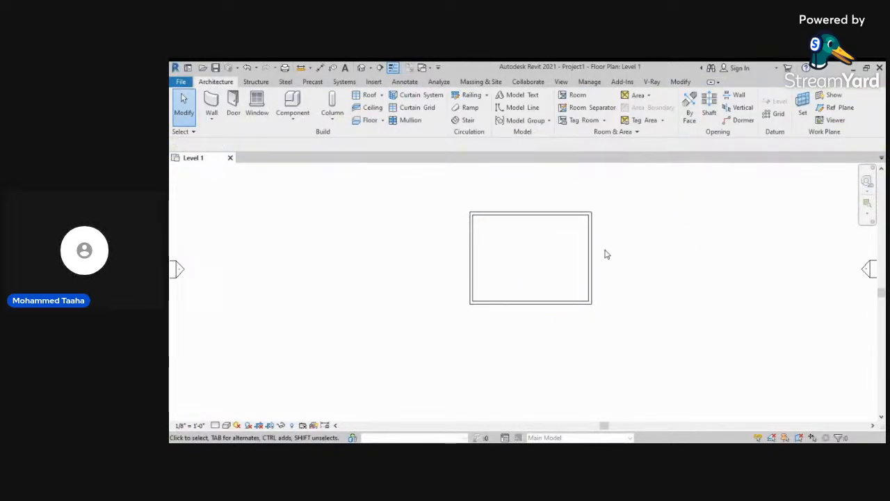
Select the whole rectangular room and delete its four walls
{"action": "left_click_drag", "start_coordinate": [596, 201], "coordinate": [409, 338]}
{"action": "key", "text": "Delete"}
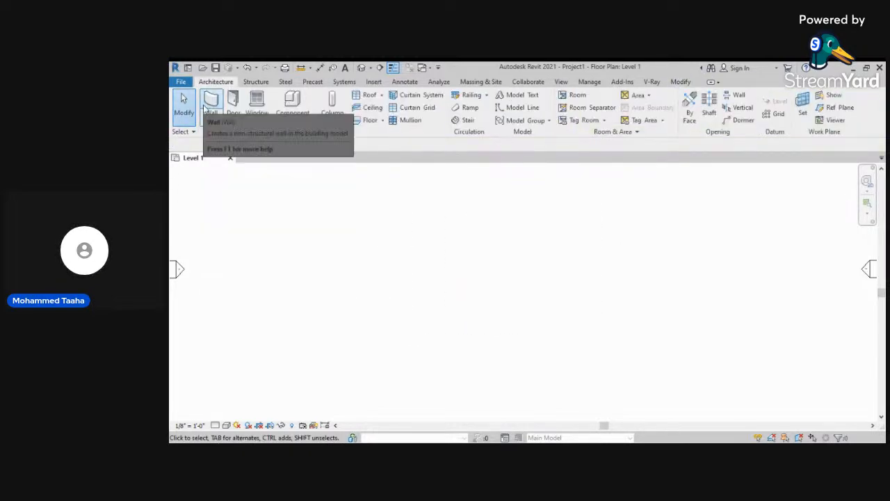
Draw a horizontal wall about 36' long and a connected wall about 20' long running down from its right end
{"action": "left_click", "coordinate": [208, 105]}
{"action": "scroll", "coordinate": [392, 205], "scroll_direction": "down", "scroll_amount": 3}
{"action": "scroll", "coordinate": [423, 225], "scroll_direction": "up", "scroll_amount": 3}
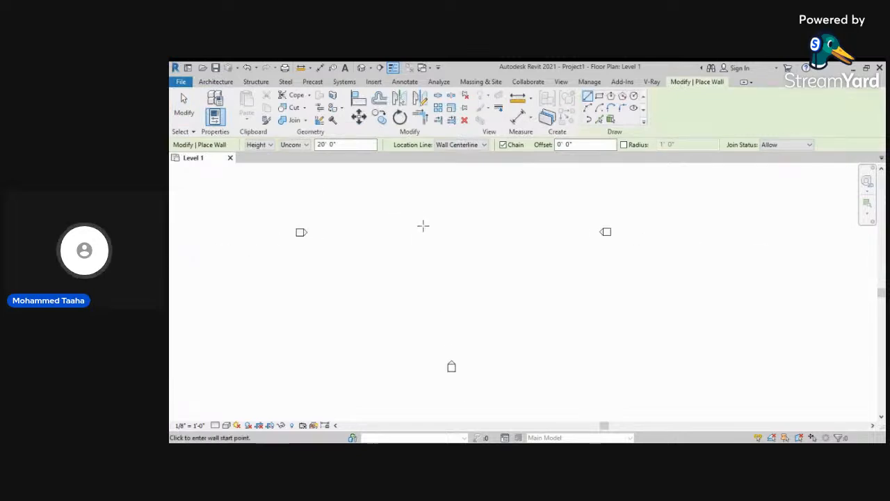
{"action": "middle_click_drag", "start_coordinate": [431, 232], "coordinate": [483, 262]}
{"action": "scroll", "coordinate": [444, 270], "scroll_direction": "down", "scroll_amount": 2}
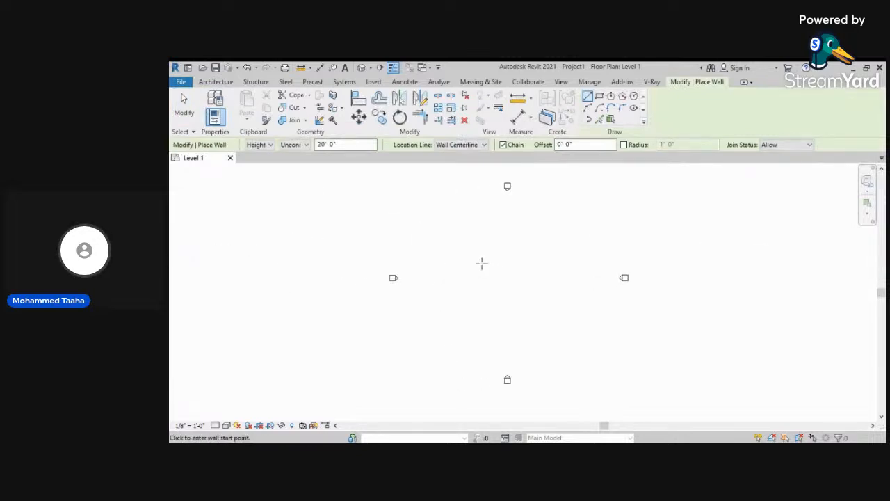
{"action": "left_click", "coordinate": [480, 255]}
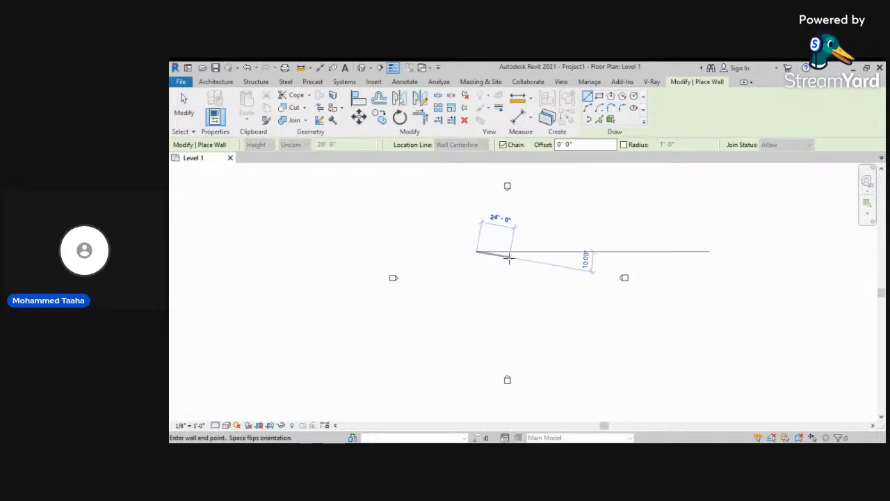
{"action": "scroll", "coordinate": [516, 253], "scroll_direction": "up", "scroll_amount": 2}
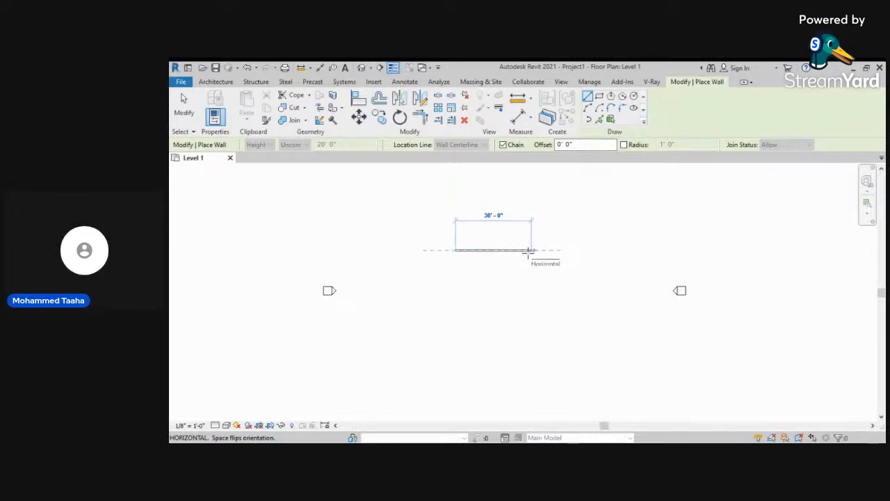
{"action": "left_click", "coordinate": [528, 251]}
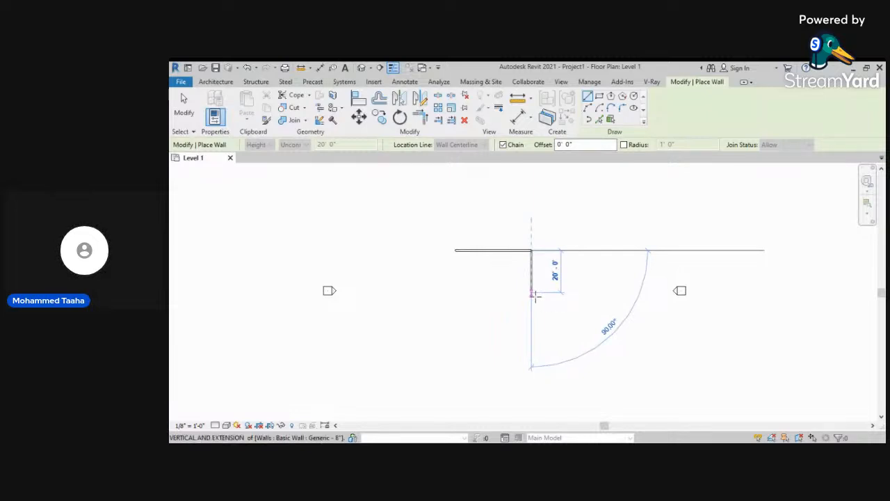
{"action": "left_click", "coordinate": [535, 294]}
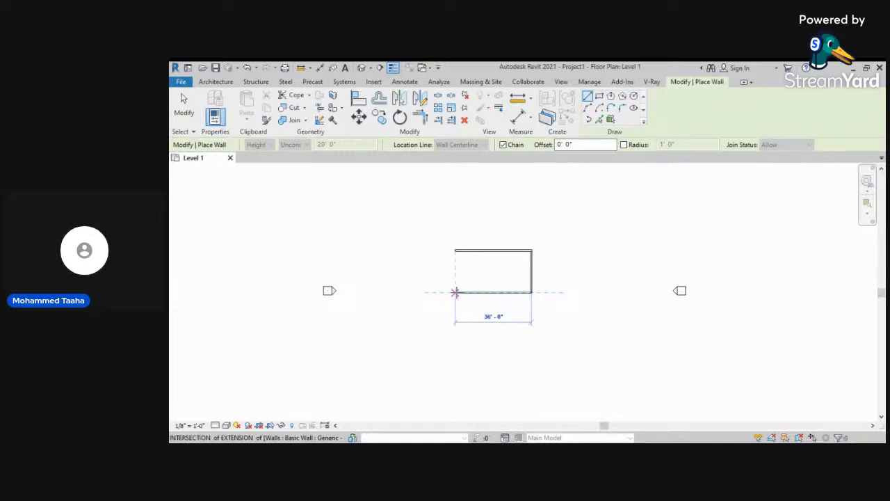
Close the rectangular room with a bottom wall about 36' long and a left wall up to the first wall's start
{"action": "scroll", "coordinate": [455, 292], "scroll_direction": "up", "scroll_amount": 4}
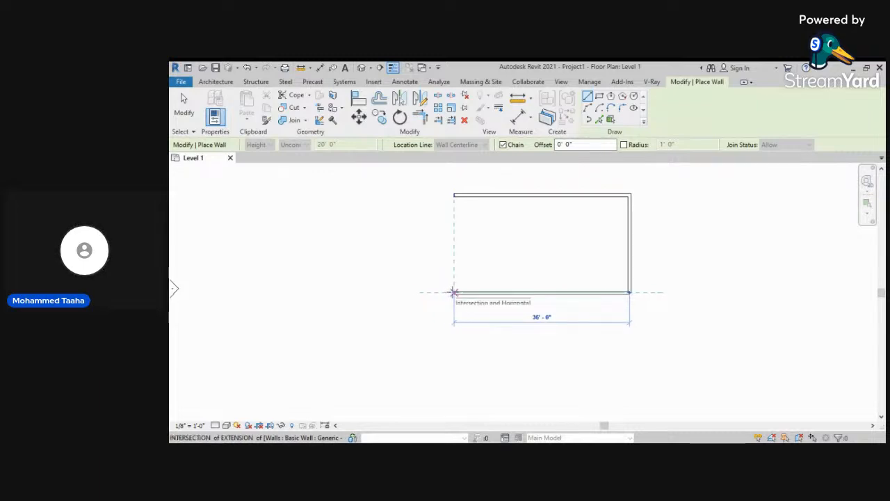
{"action": "left_click", "coordinate": [452, 291]}
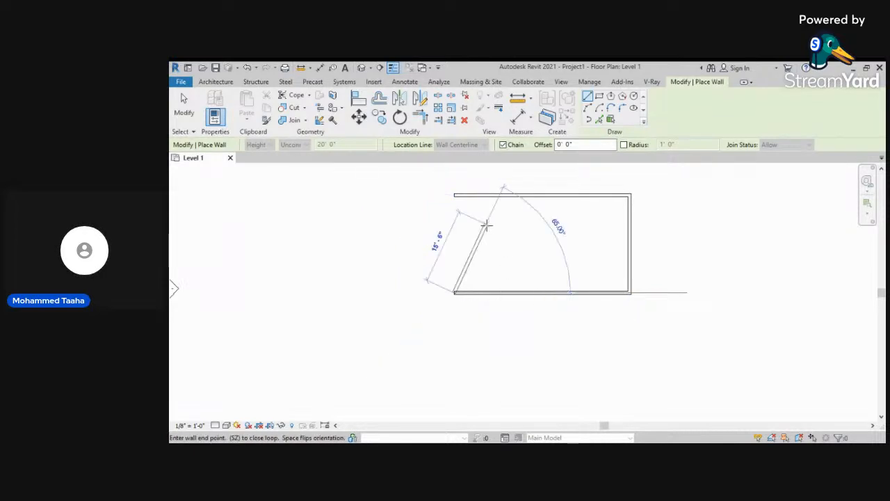
{"action": "left_click", "coordinate": [456, 200]}
{"action": "key", "text": "Escape"}
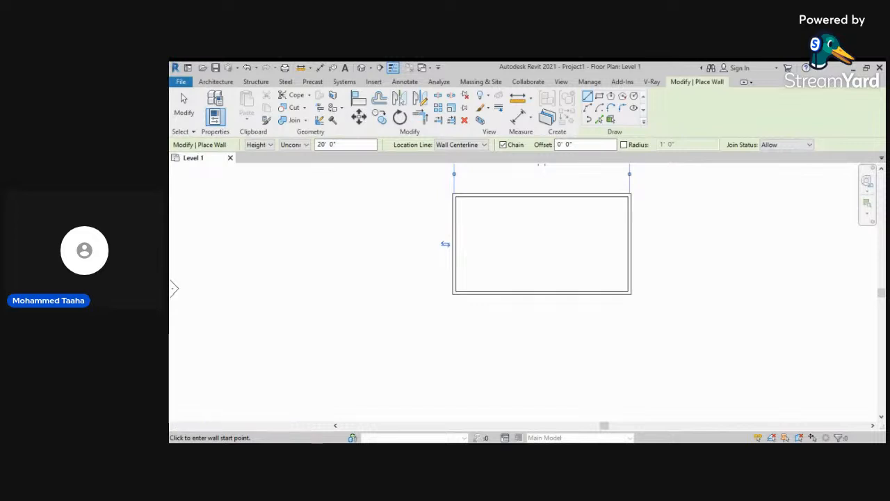
{"action": "middle_click_drag", "start_coordinate": [636, 276], "coordinate": [643, 301]}
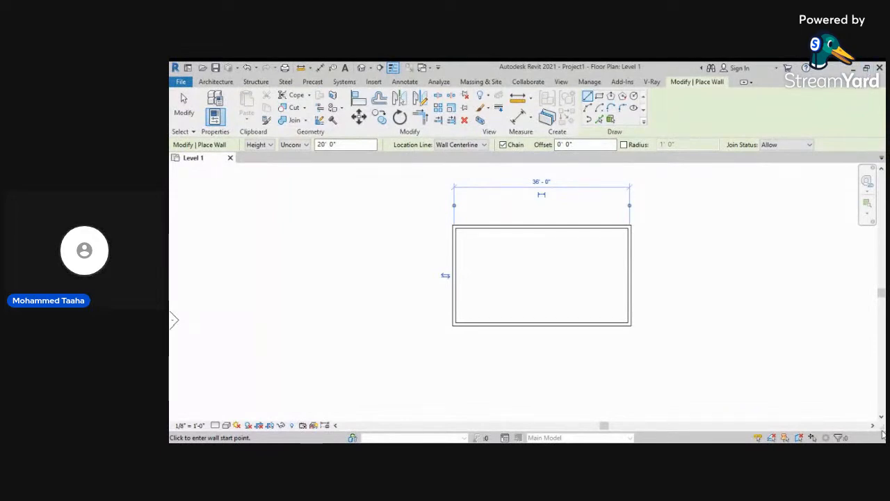
{"action": "middle_click_drag", "start_coordinate": [566, 245], "coordinate": [565, 253]}
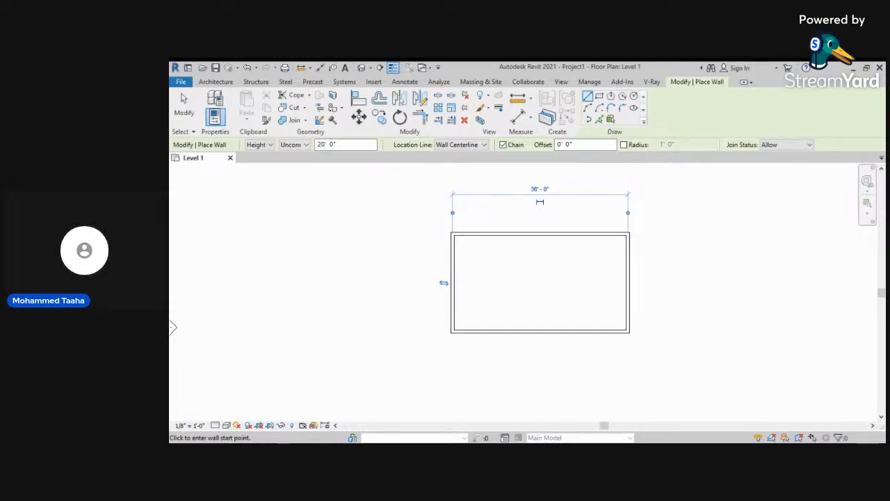
{"action": "middle_click_drag", "start_coordinate": [512, 262], "coordinate": [517, 284]}
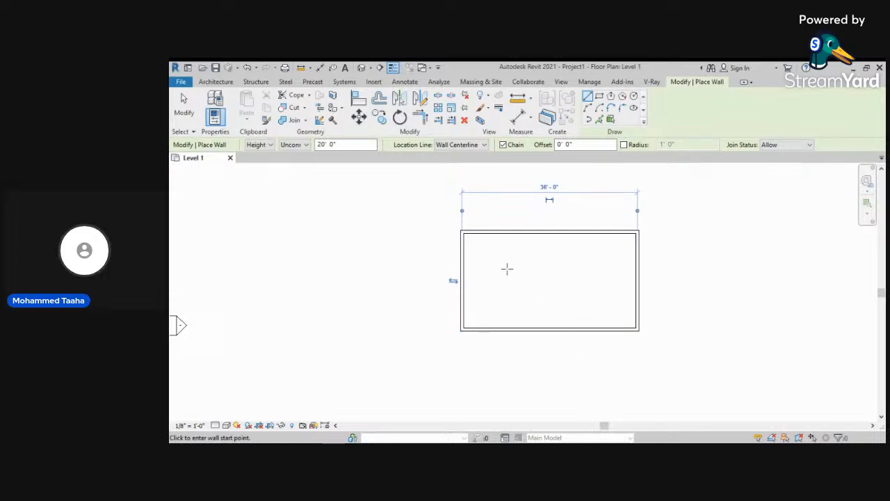
{"action": "middle_click_drag", "start_coordinate": [519, 275], "coordinate": [515, 297]}
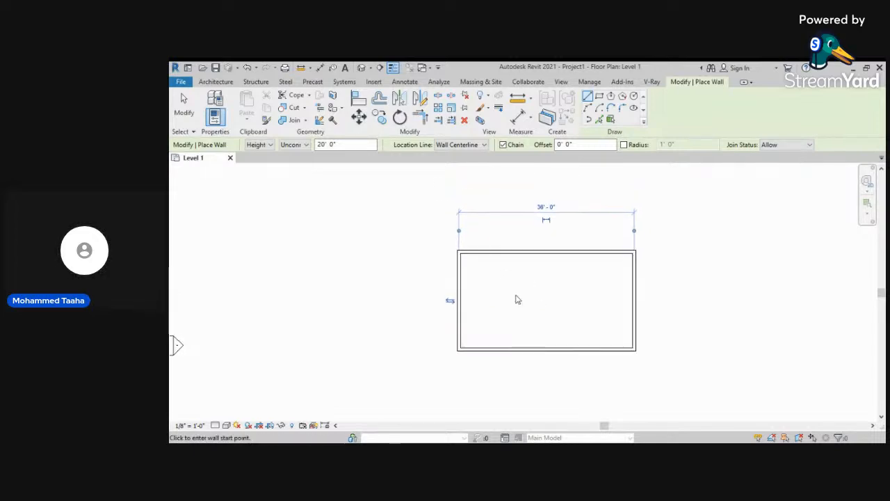
Try placing a door near the left end of the room's bottom wall and undo the placement
{"action": "left_click", "coordinate": [224, 81]}
{"action": "left_click", "coordinate": [233, 104]}
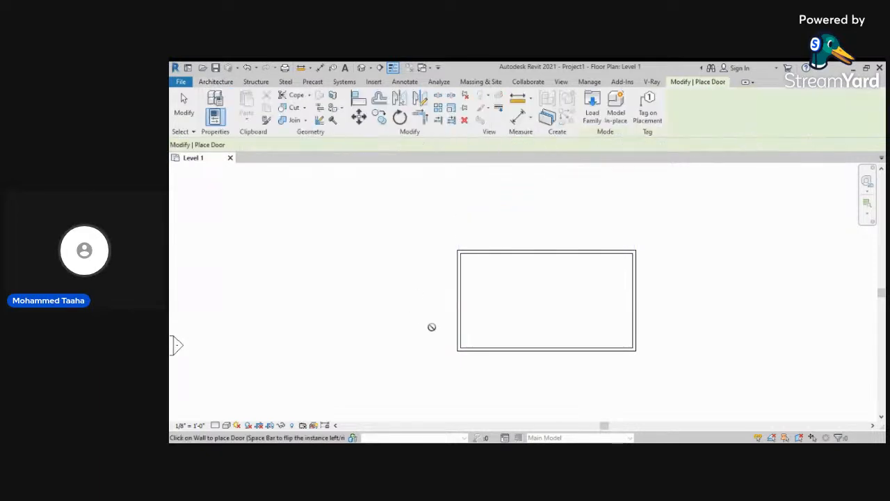
{"action": "scroll", "coordinate": [457, 334], "scroll_direction": "up", "scroll_amount": 1}
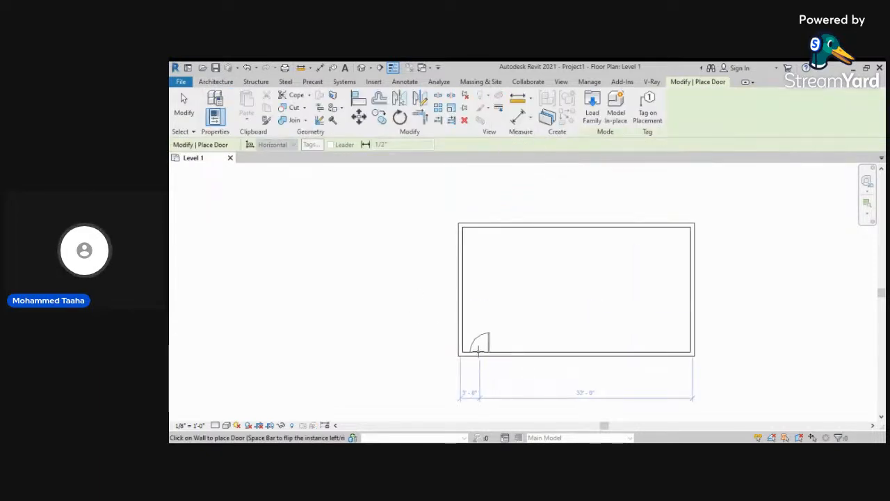
{"action": "left_click", "coordinate": [477, 351]}
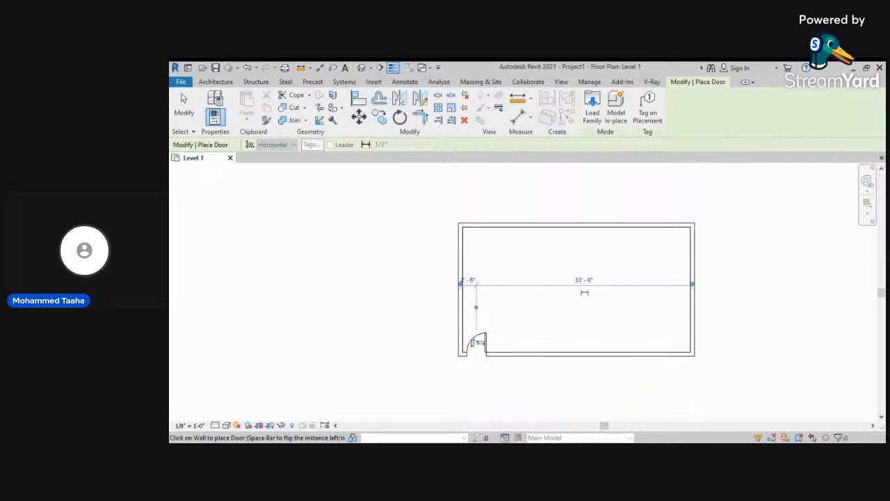
{"action": "left_click", "coordinate": [221, 83]}
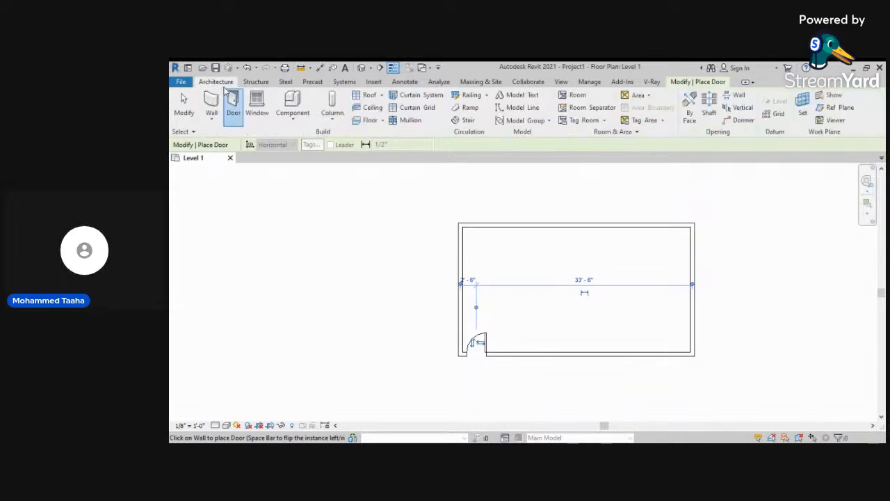
{"action": "key", "text": "ctrl+z"}
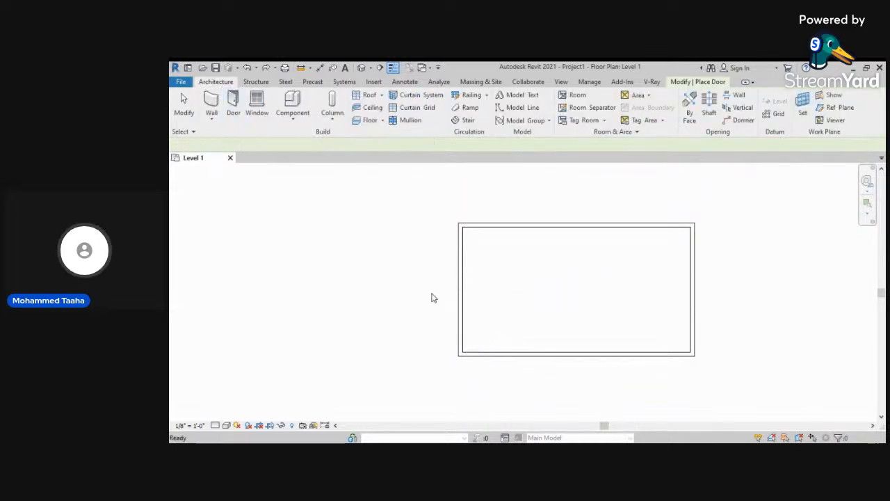
Place an inward-opening door in the room's bottom wall, about 2' 6" from the left corner
{"action": "left_click", "coordinate": [212, 82]}
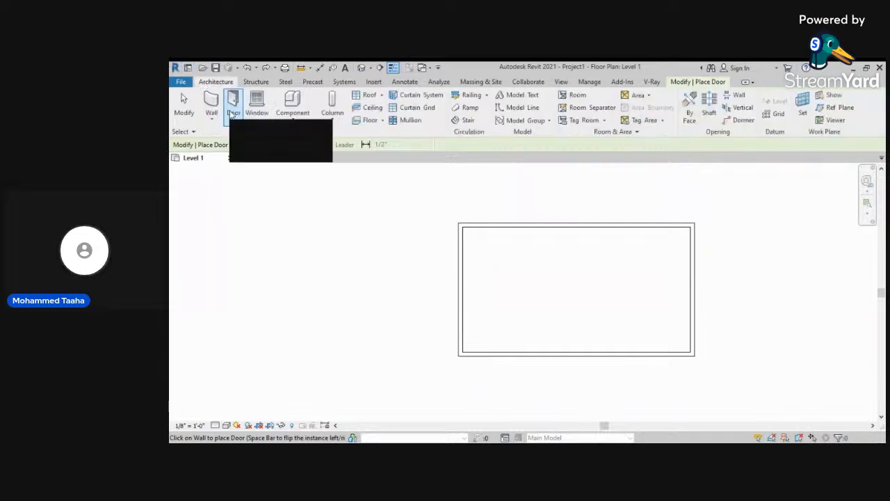
{"action": "left_click", "coordinate": [233, 112]}
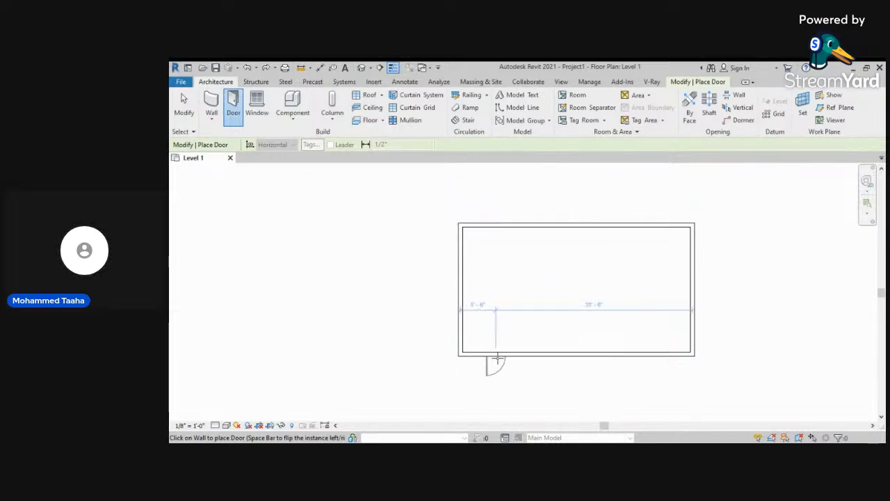
{"action": "left_click", "coordinate": [477, 344]}
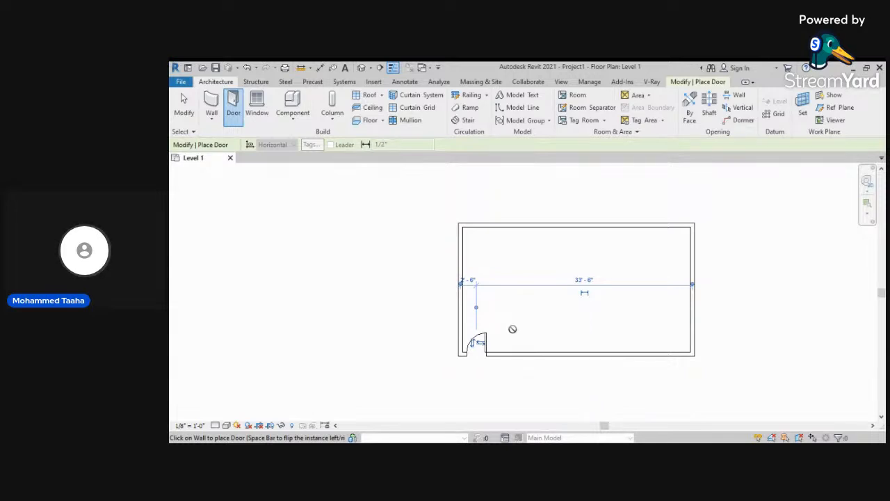
{"action": "key", "text": "Escape"}
{"action": "key", "text": "Escape"}
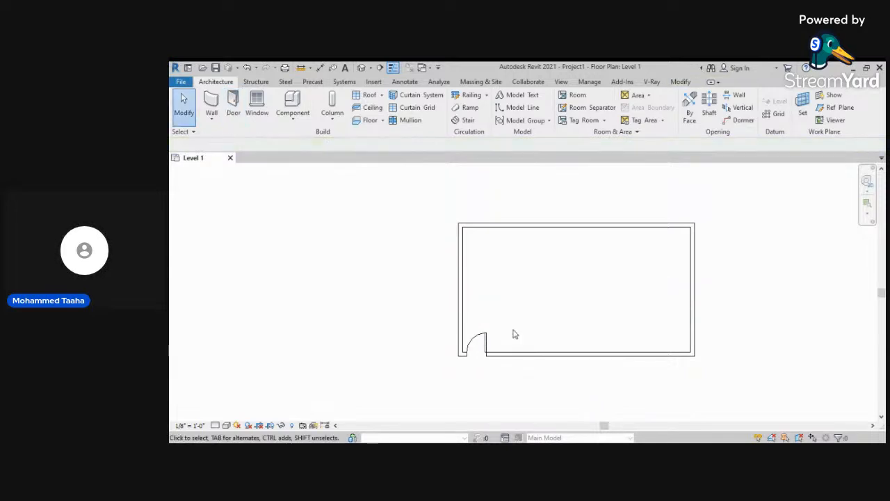
Place eight windows around the room: one in the left wall, two in the top, two in the right and three in the bottom
{"action": "left_click", "coordinate": [252, 105]}
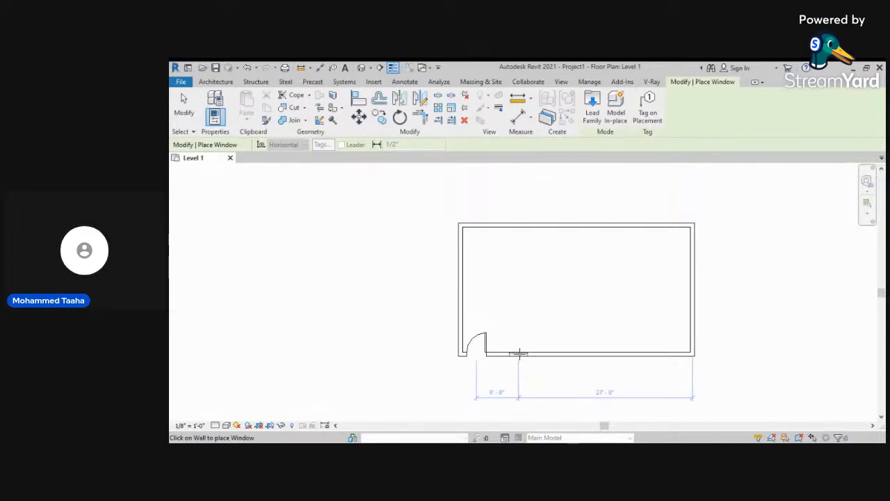
{"action": "left_click", "coordinate": [519, 354]}
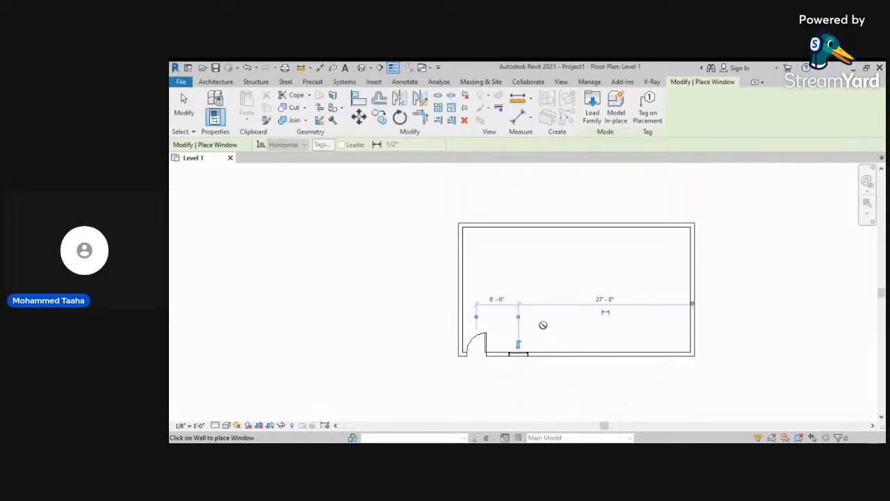
{"action": "left_click", "coordinate": [462, 276]}
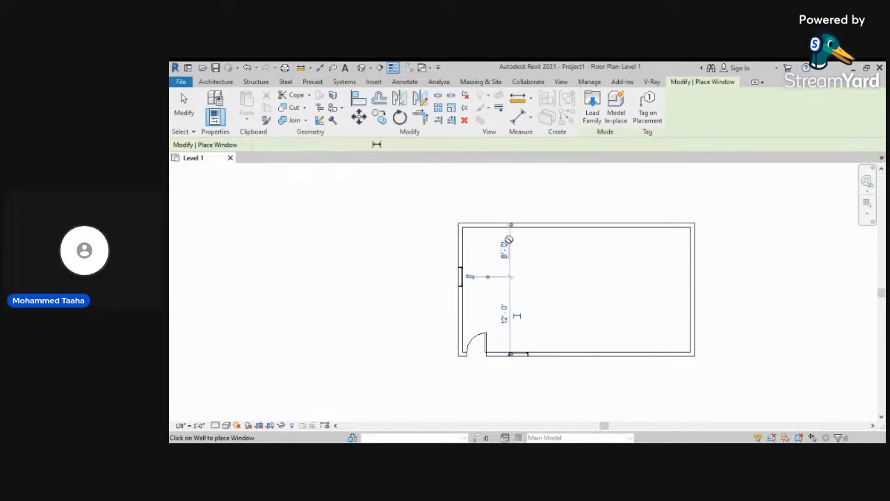
{"action": "left_click", "coordinate": [534, 224]}
{"action": "left_click", "coordinate": [624, 224]}
{"action": "left_click", "coordinate": [692, 254]}
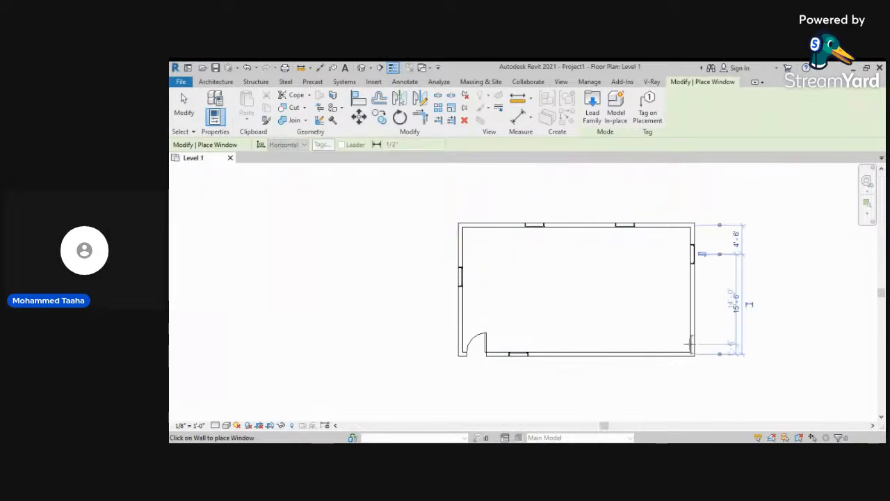
{"action": "left_click", "coordinate": [692, 333]}
{"action": "left_click", "coordinate": [593, 353]}
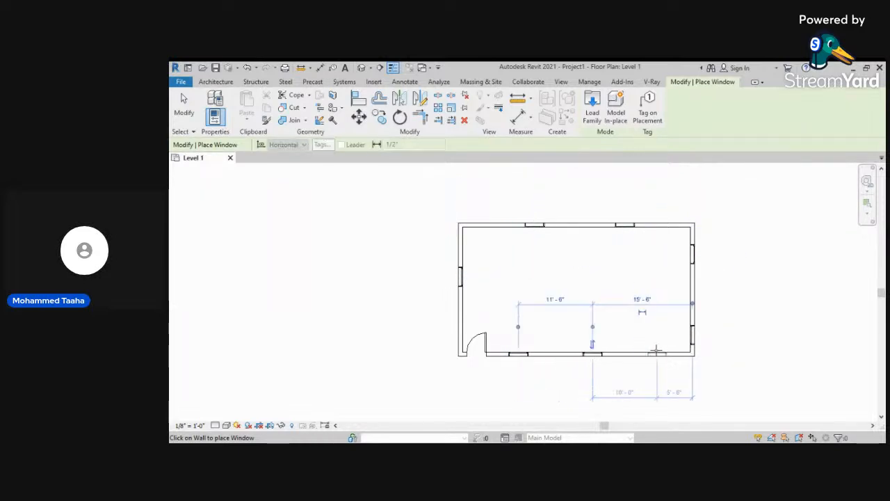
{"action": "left_click", "coordinate": [658, 354]}
{"action": "key", "text": "Escape"}
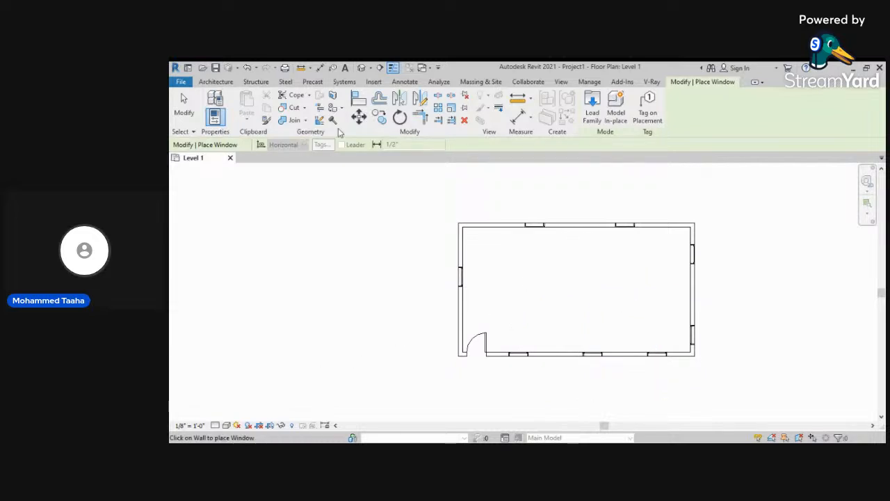
Place four 20' Siberian Crab Apple trees outside the room, two beyond the left wall and two beyond the right wall
{"action": "left_click", "coordinate": [216, 81]}
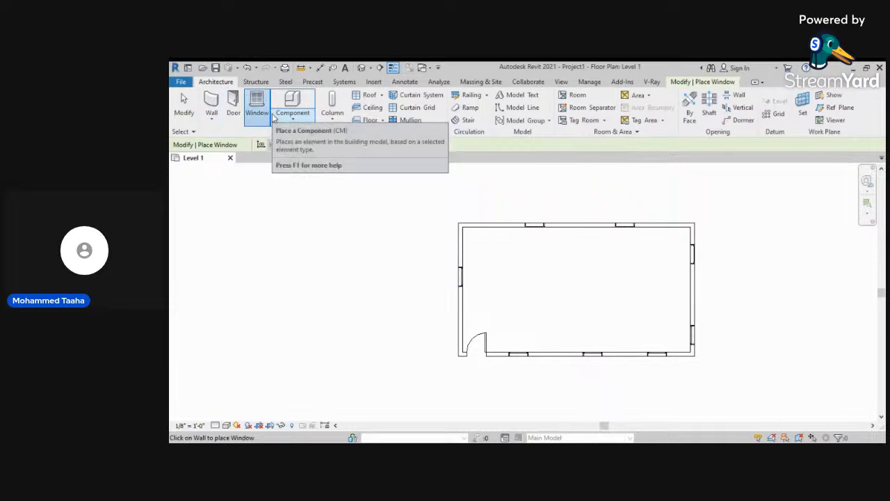
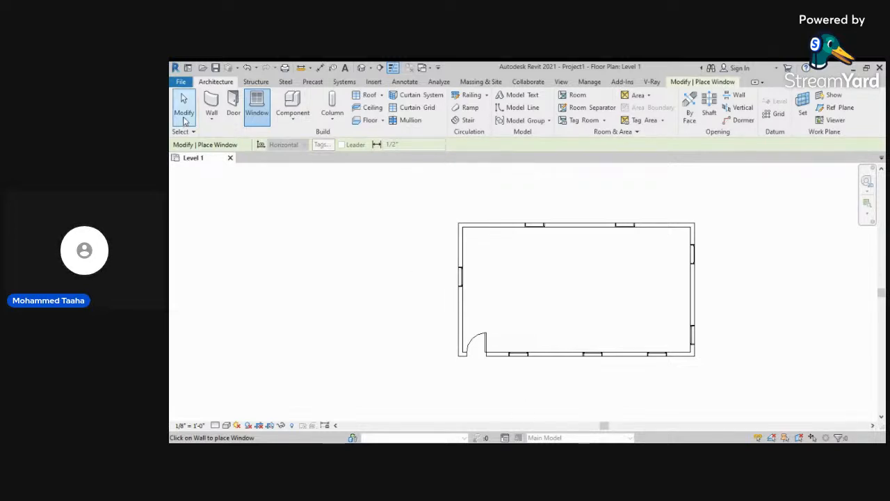
{"action": "left_click", "coordinate": [301, 125]}
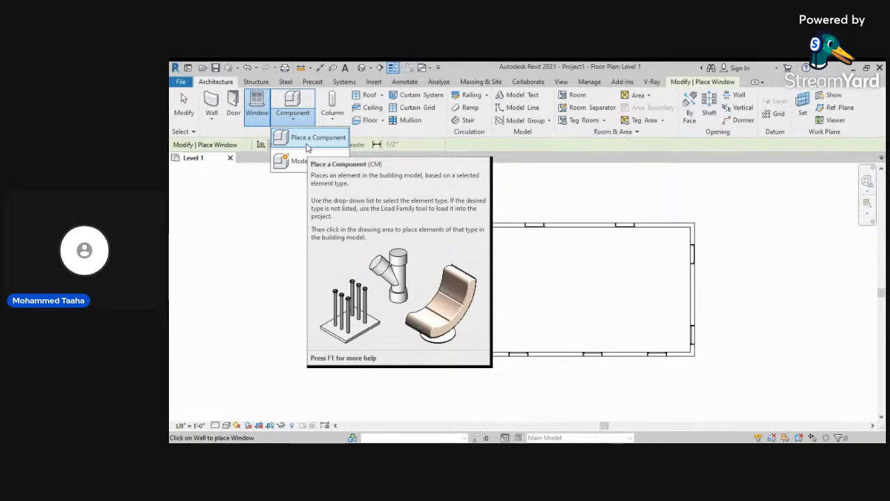
{"action": "left_click", "coordinate": [308, 147]}
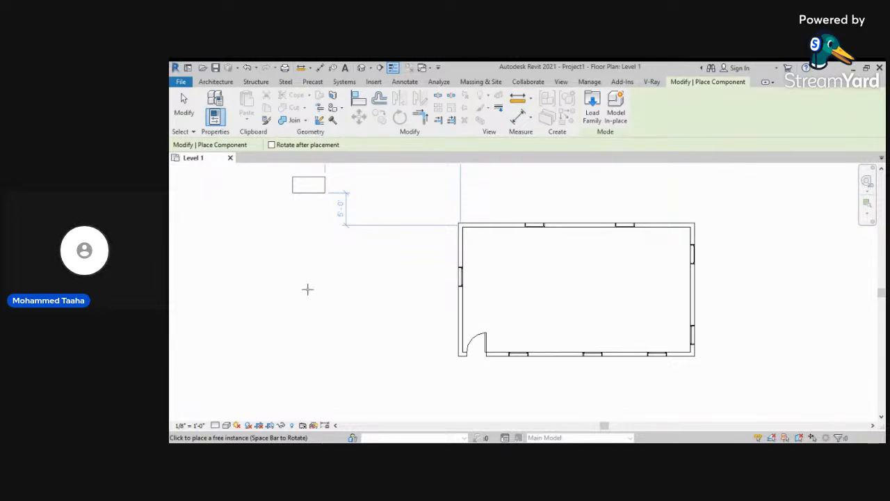
{"action": "left_click", "coordinate": [416, 302]}
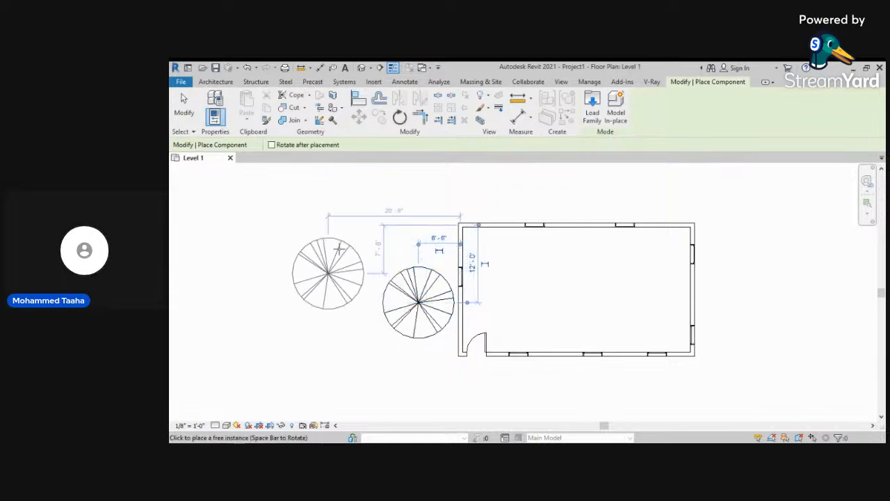
{"action": "left_click", "coordinate": [357, 231]}
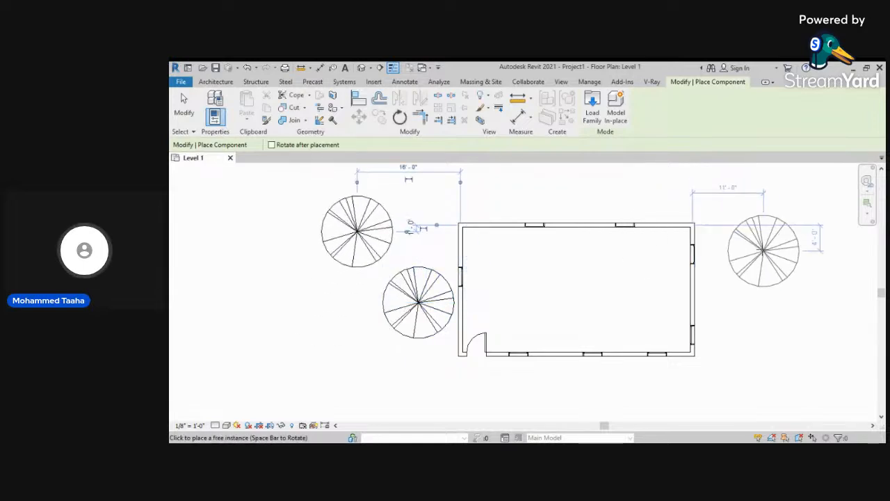
{"action": "left_click", "coordinate": [757, 232]}
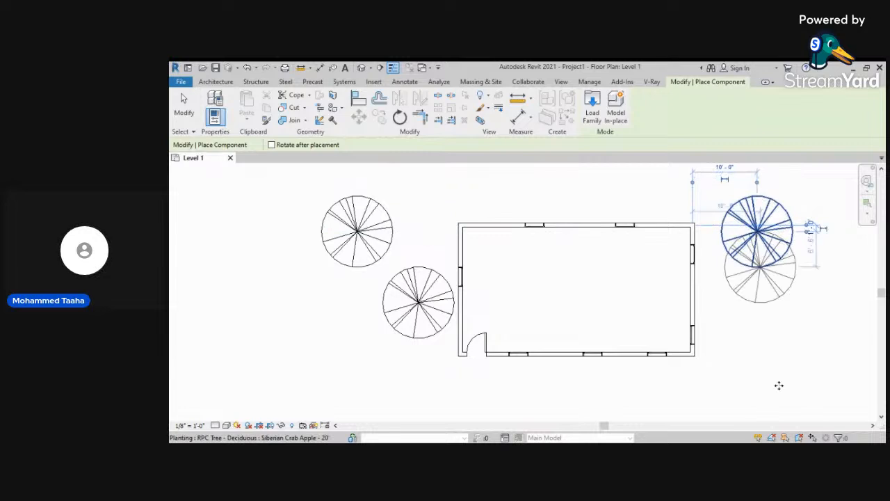
{"action": "left_click", "coordinate": [754, 317]}
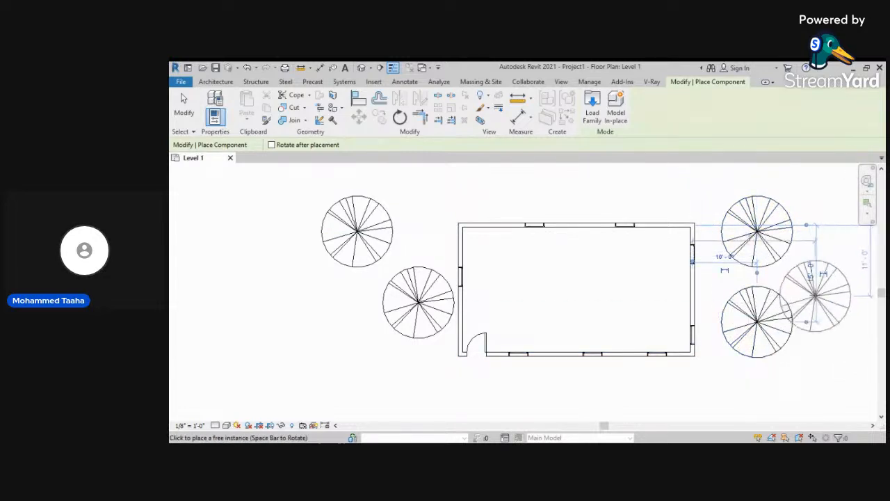
Add a third tree to the group on each side of the room and end component placement
{"action": "left_click", "coordinate": [337, 316]}
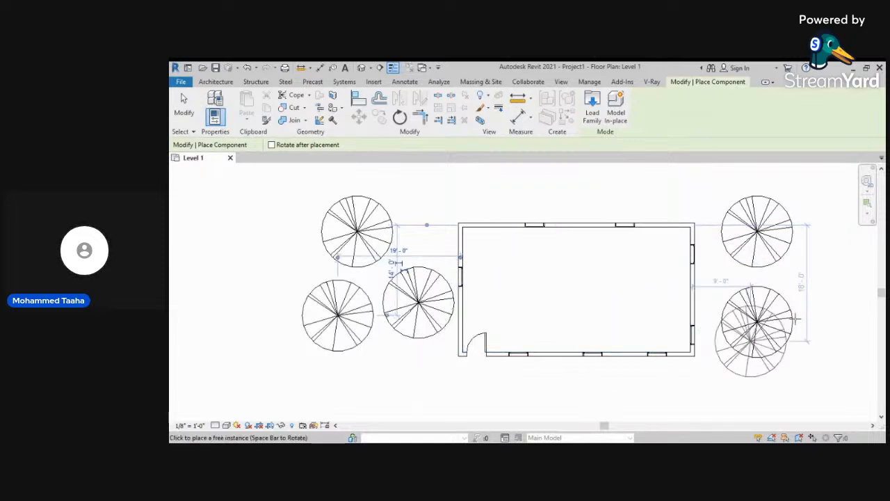
{"action": "left_click", "coordinate": [835, 279]}
{"action": "left_click", "coordinate": [286, 273]}
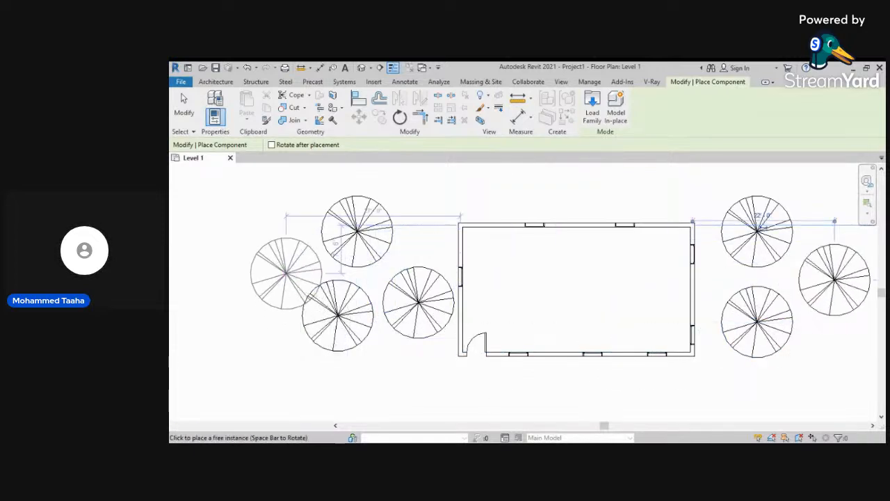
{"action": "left_click", "coordinate": [217, 82]}
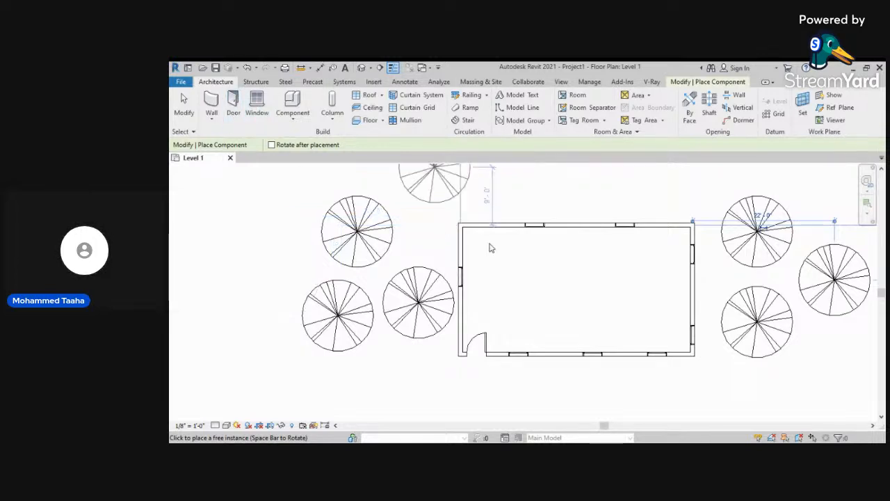
{"action": "key", "text": "Escape"}
{"action": "key", "text": "Escape"}
{"action": "scroll", "coordinate": [421, 250], "scroll_direction": "down", "scroll_amount": 4}
{"action": "middle_click_drag", "start_coordinate": [445, 275], "coordinate": [502, 286]}
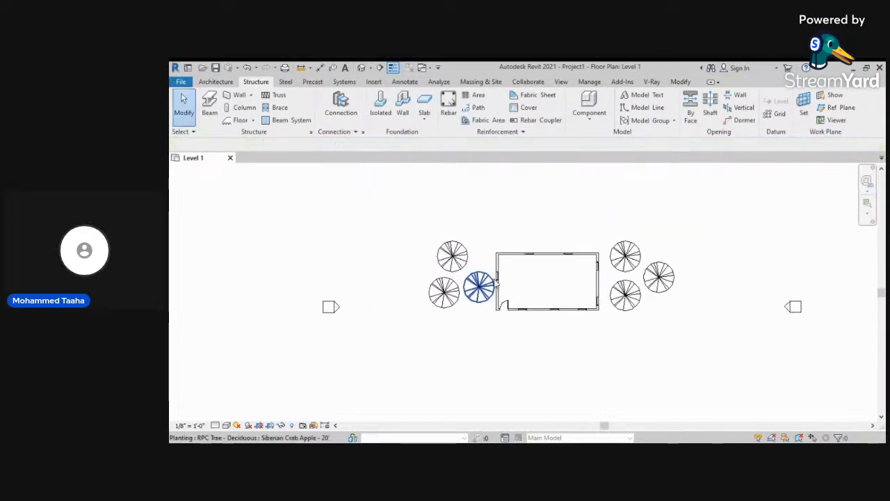
Review the architecture, structure, steel, precast, systems, insert, annotation, analysis, massing, collaboration, view, add-in, V-Ray and modify tool sets
{"action": "left_click", "coordinate": [214, 82]}
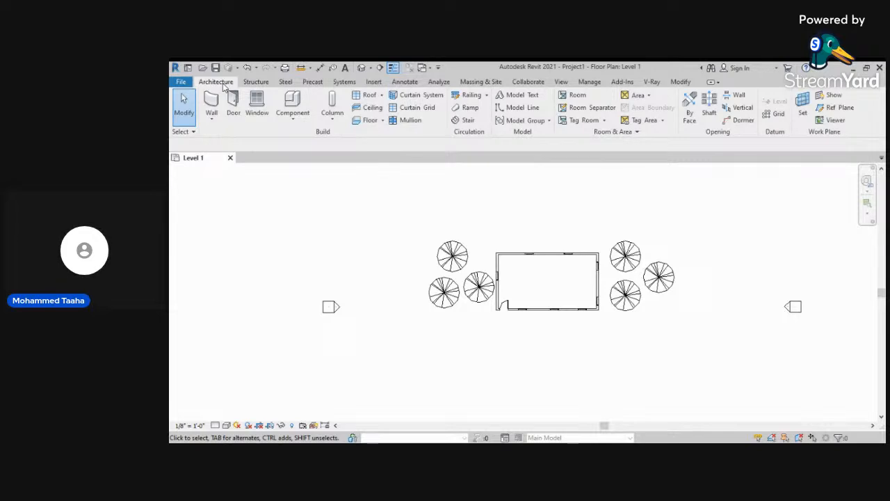
{"action": "left_click", "coordinate": [266, 84]}
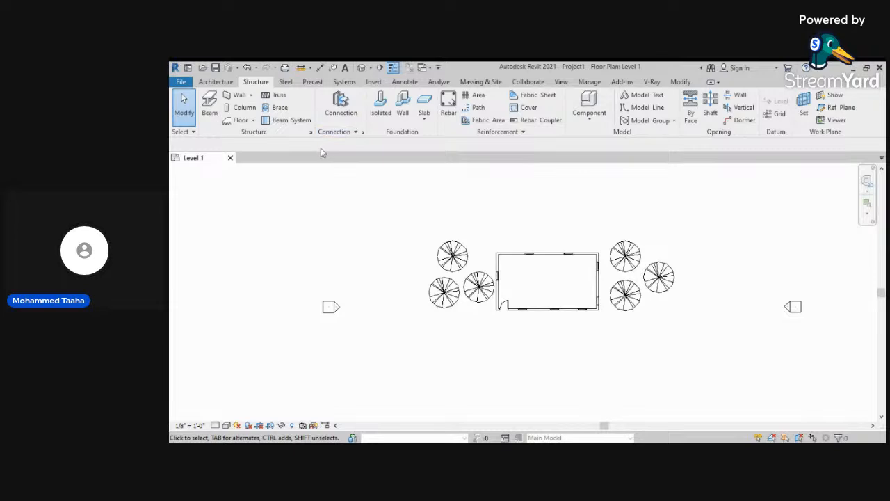
{"action": "left_click", "coordinate": [286, 82]}
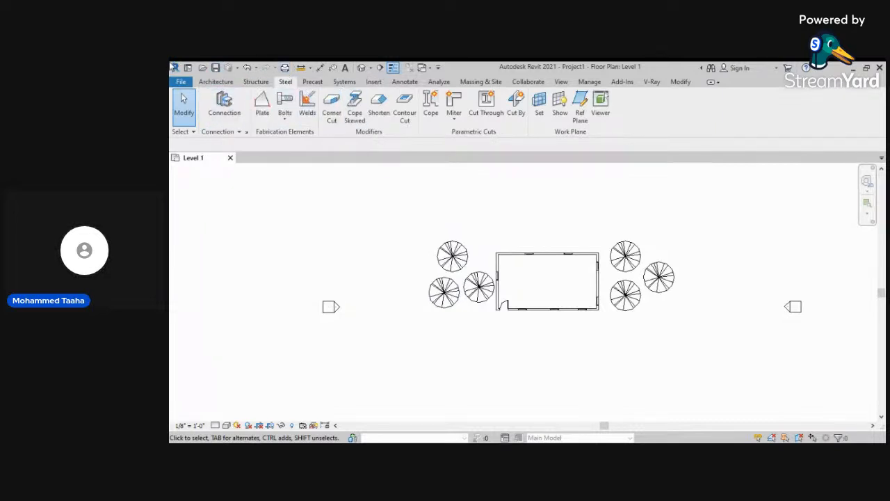
{"action": "left_click", "coordinate": [321, 83]}
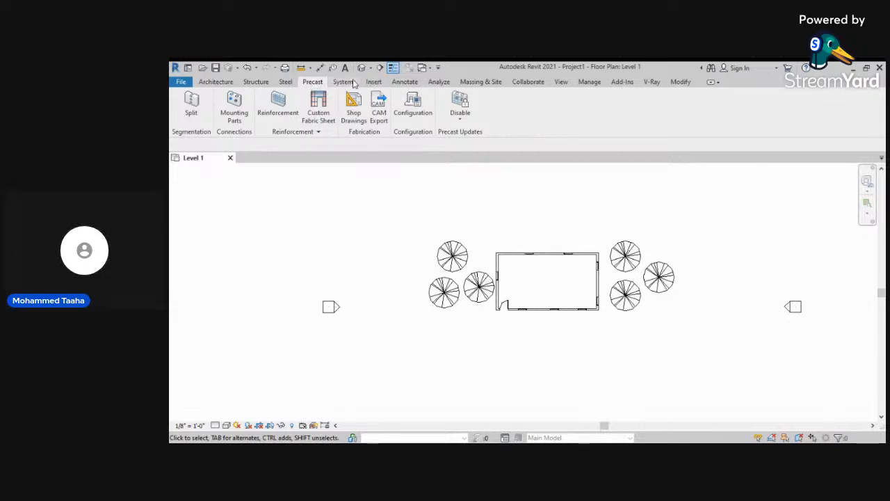
{"action": "left_click", "coordinate": [344, 81]}
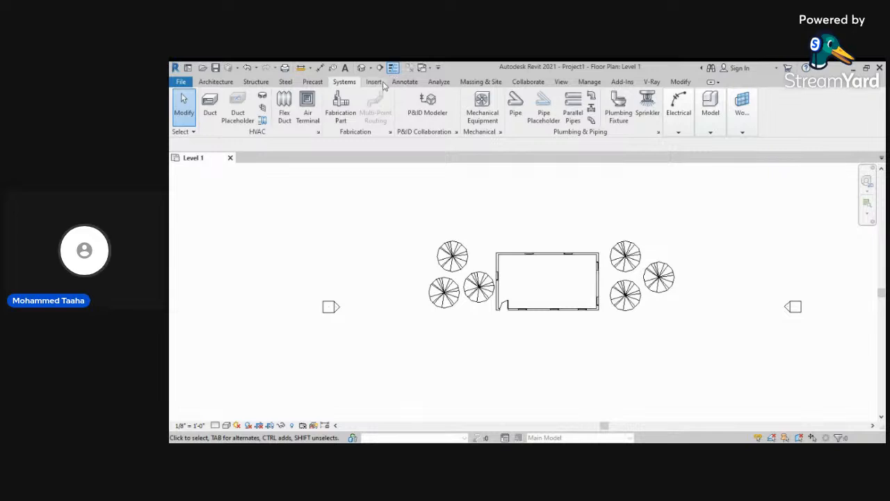
{"action": "left_click", "coordinate": [382, 83]}
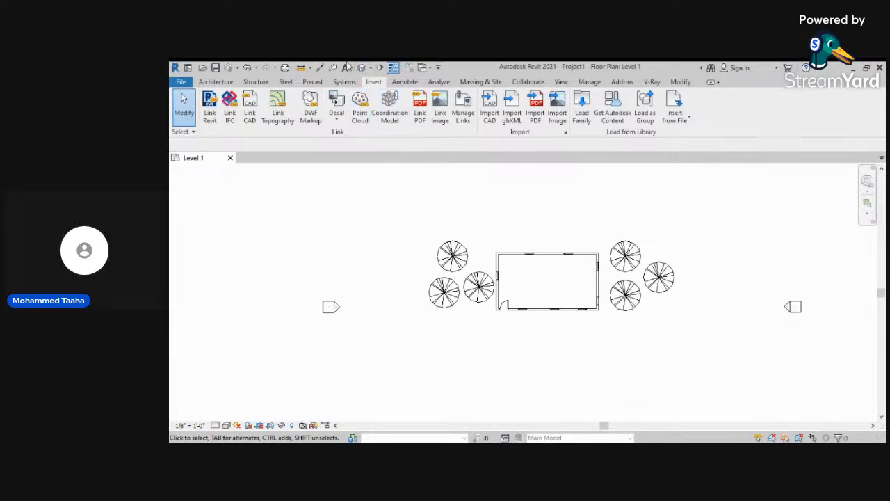
{"action": "left_click", "coordinate": [402, 82]}
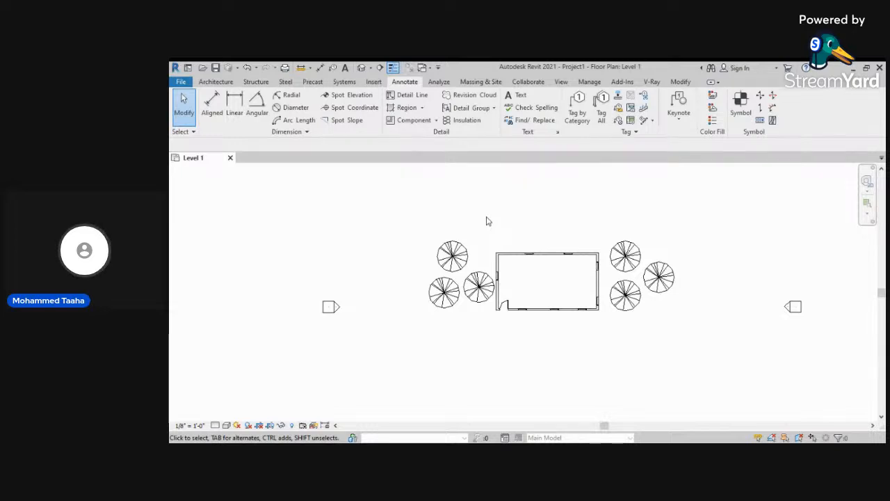
{"action": "left_click", "coordinate": [437, 82]}
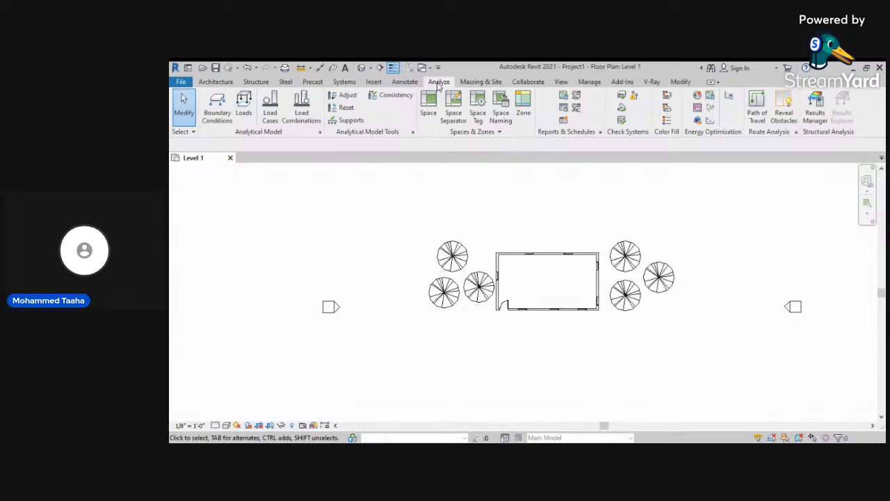
{"action": "left_click", "coordinate": [494, 82]}
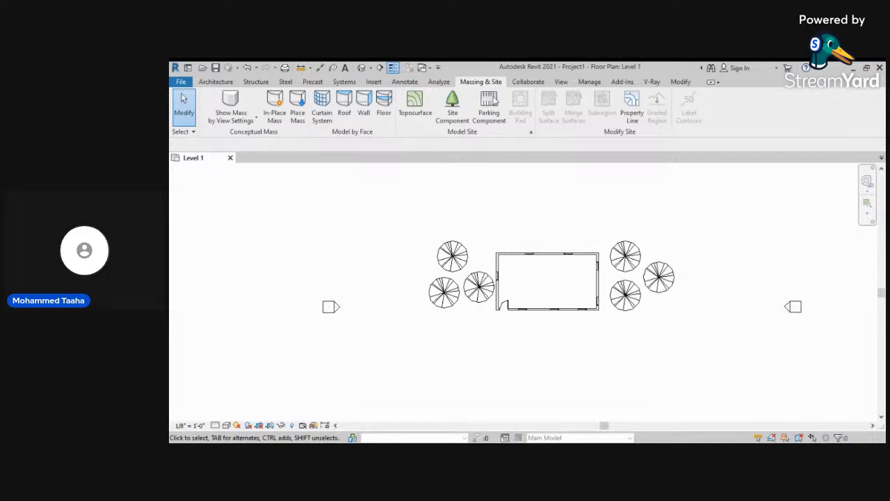
{"action": "left_click", "coordinate": [547, 83]}
{"action": "left_click", "coordinate": [565, 82]}
{"action": "left_click", "coordinate": [622, 82]}
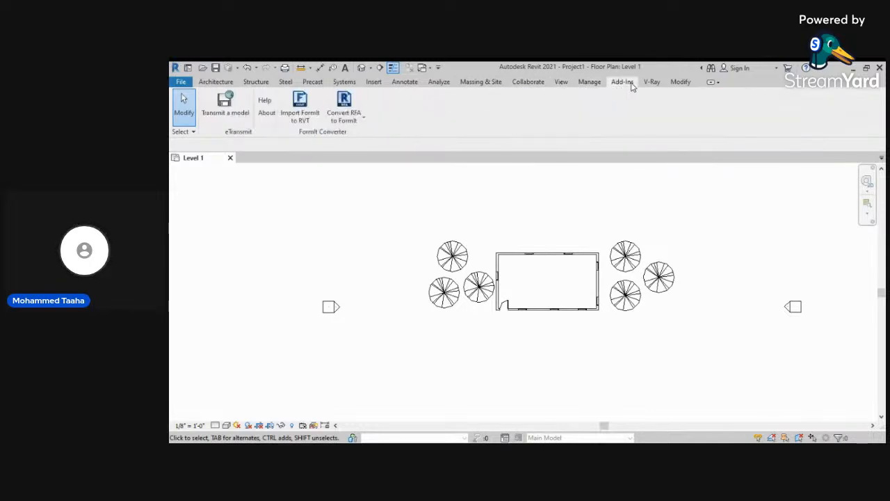
{"action": "left_click", "coordinate": [653, 82]}
{"action": "left_click", "coordinate": [676, 82]}
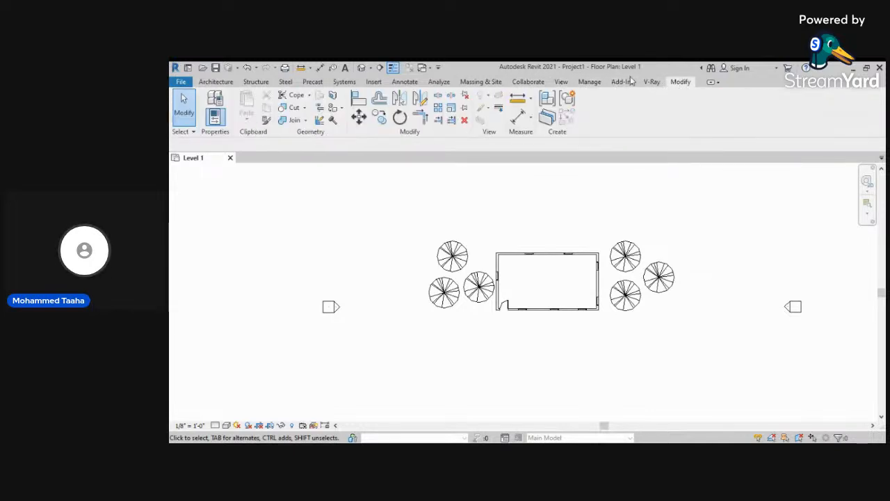
Examine the placement options of the Wall and Door tools, comparing them with the architectural building tools
{"action": "left_click", "coordinate": [219, 82]}
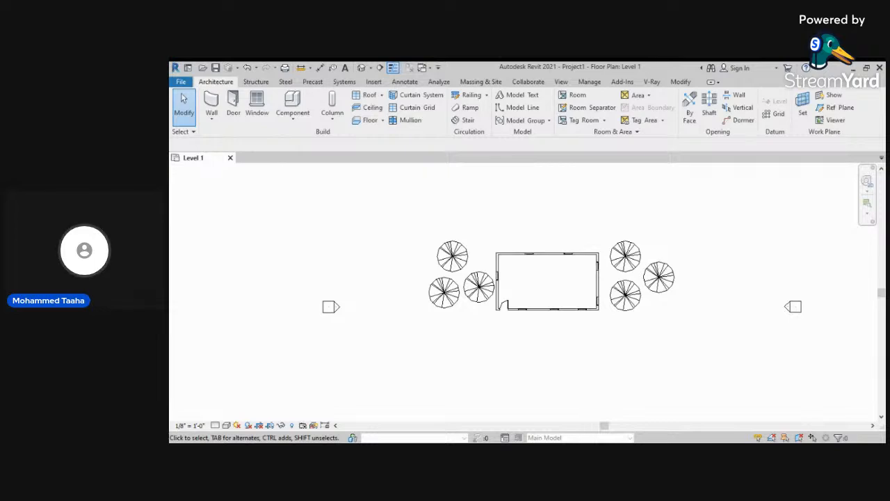
{"action": "left_click", "coordinate": [213, 103]}
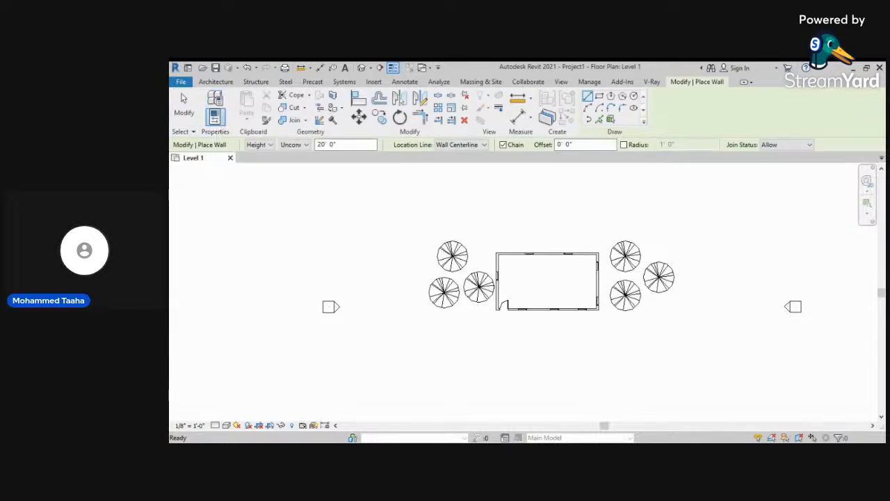
{"action": "left_click", "coordinate": [215, 83]}
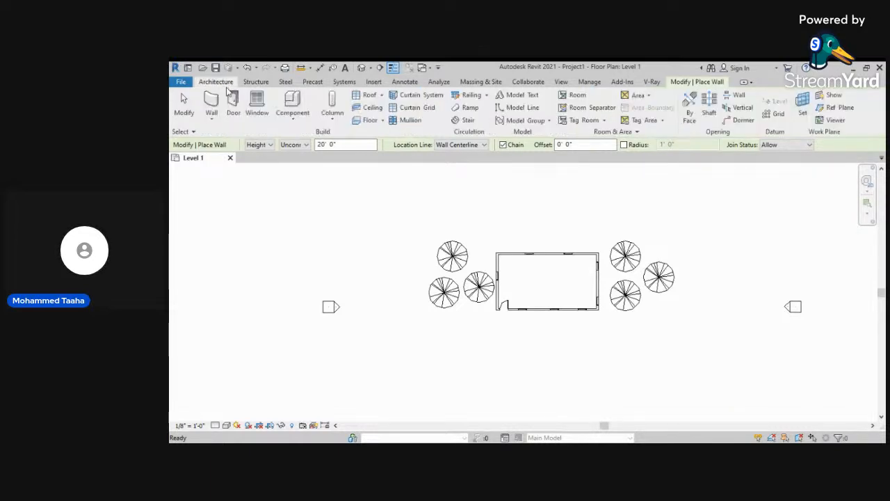
{"action": "left_click", "coordinate": [233, 103]}
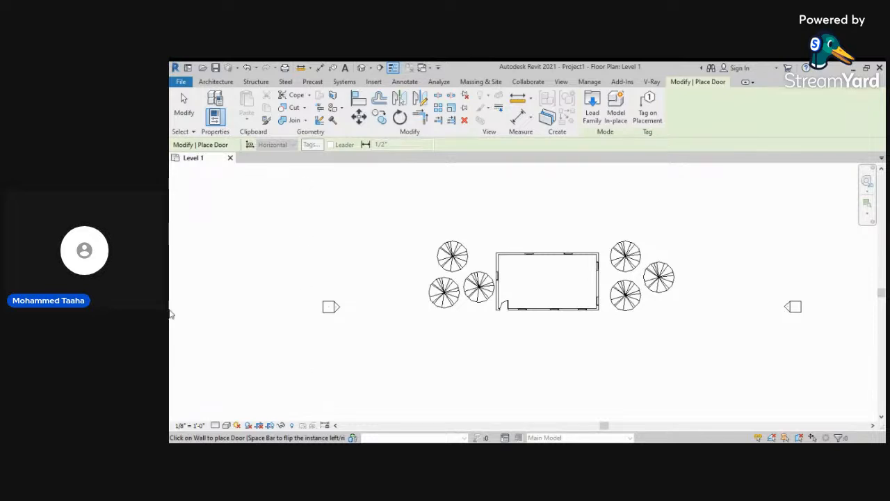
{"action": "left_click", "coordinate": [217, 82]}
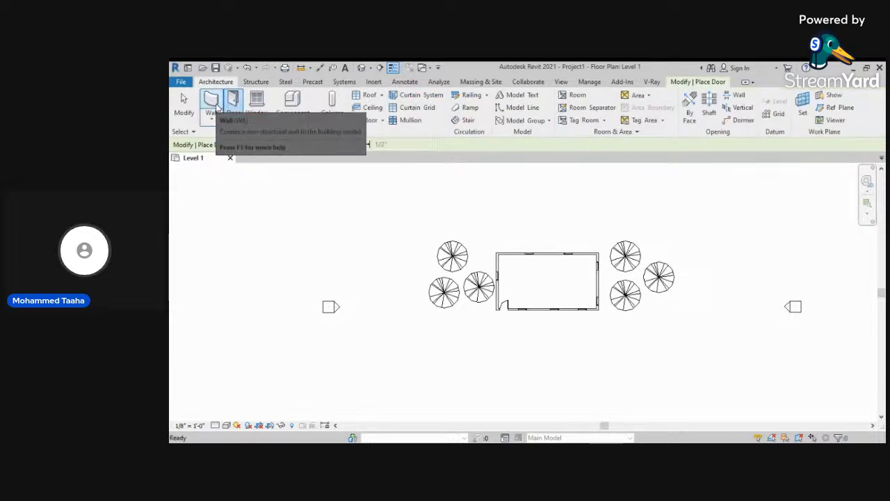
{"action": "left_click", "coordinate": [216, 106]}
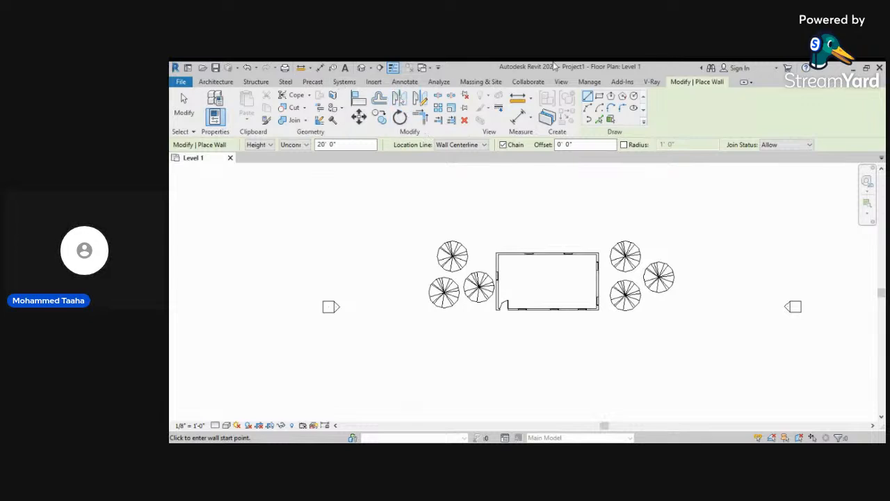
{"action": "left_click", "coordinate": [222, 83]}
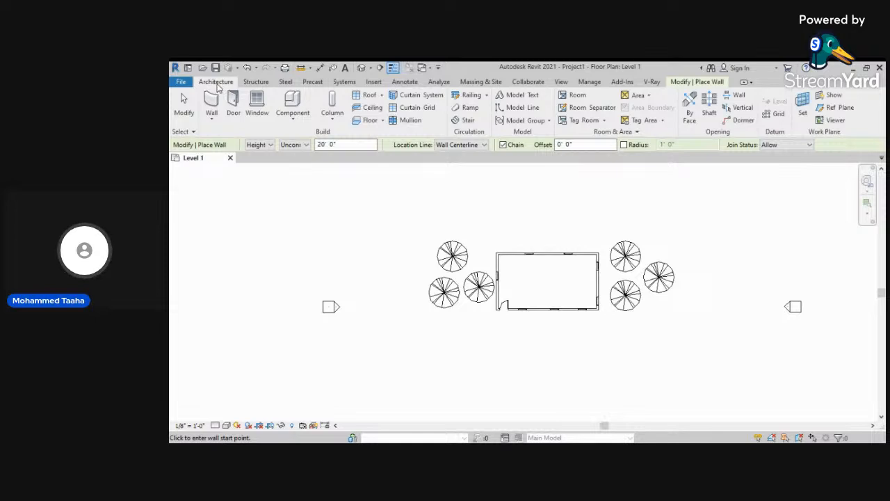
{"action": "left_click", "coordinate": [715, 82]}
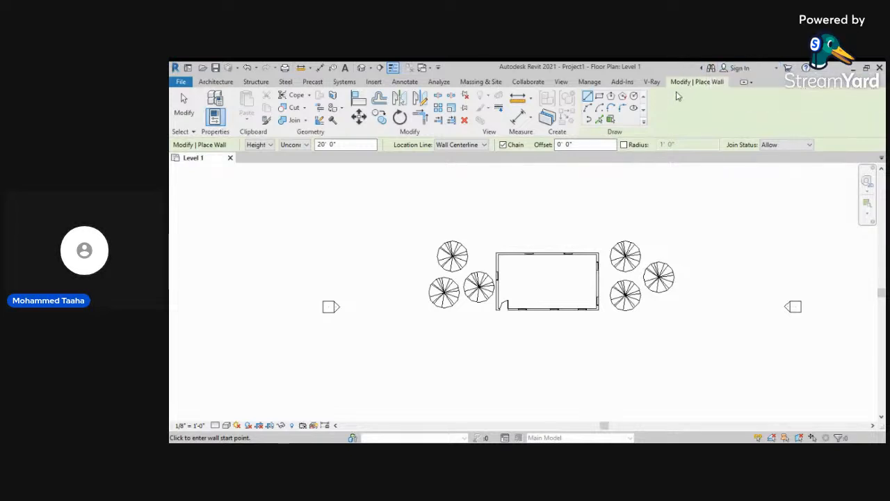
{"action": "left_click", "coordinate": [216, 83]}
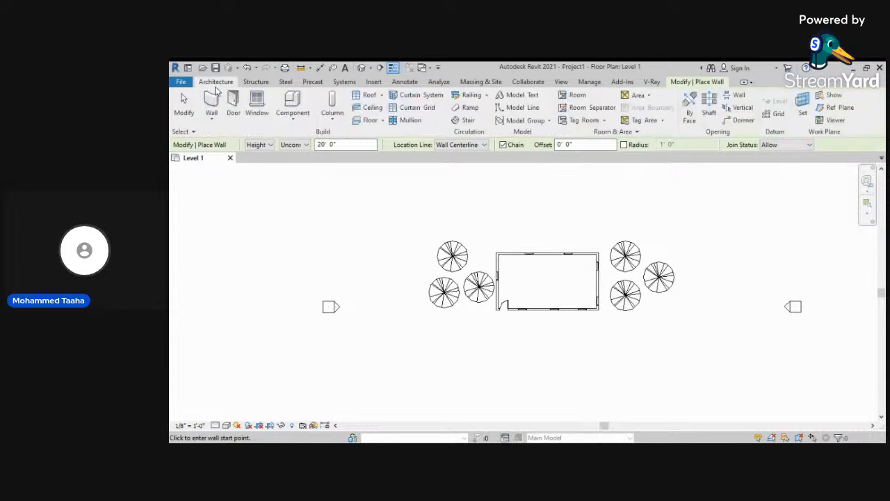
{"action": "left_click", "coordinate": [233, 105]}
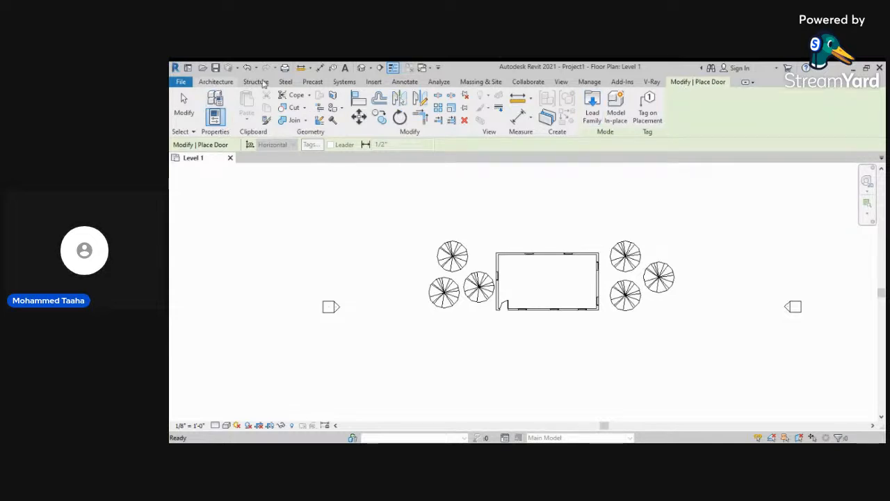
{"action": "left_click", "coordinate": [226, 82]}
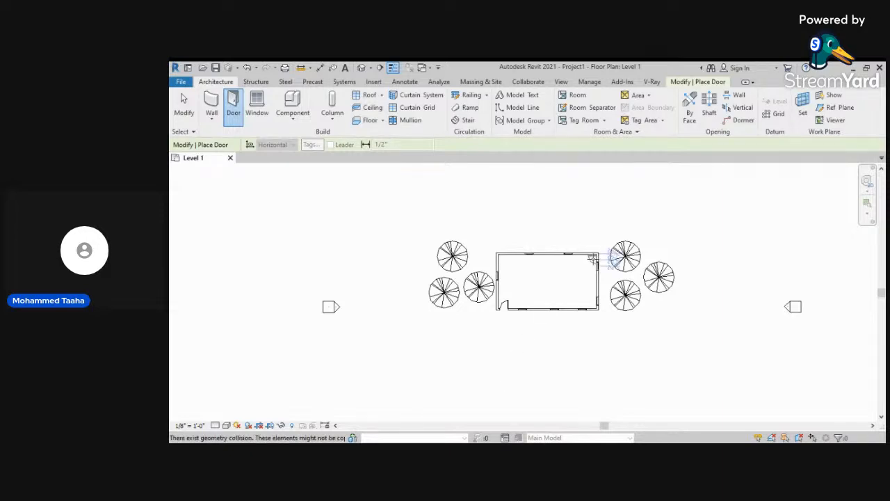
{"action": "left_click", "coordinate": [211, 106]}
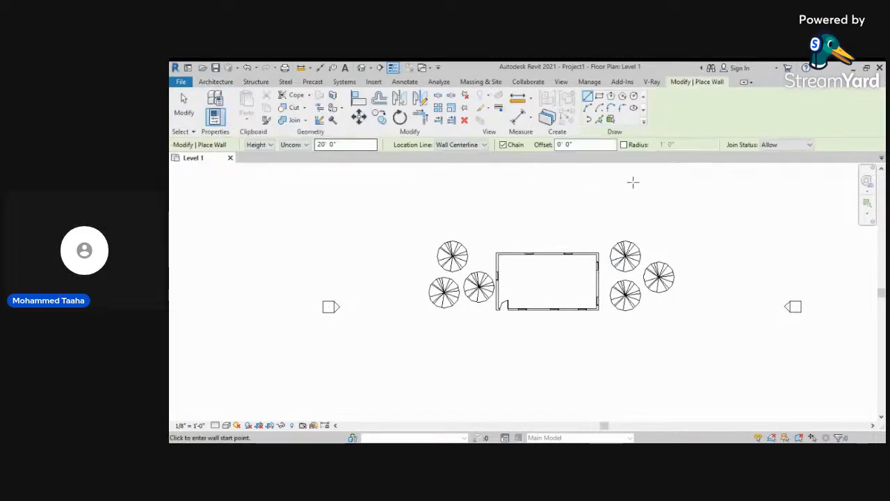
Draw a vertical wall about 13' long above the room, with its location line set to Finish Face: Exterior
{"action": "key", "text": "Escape"}
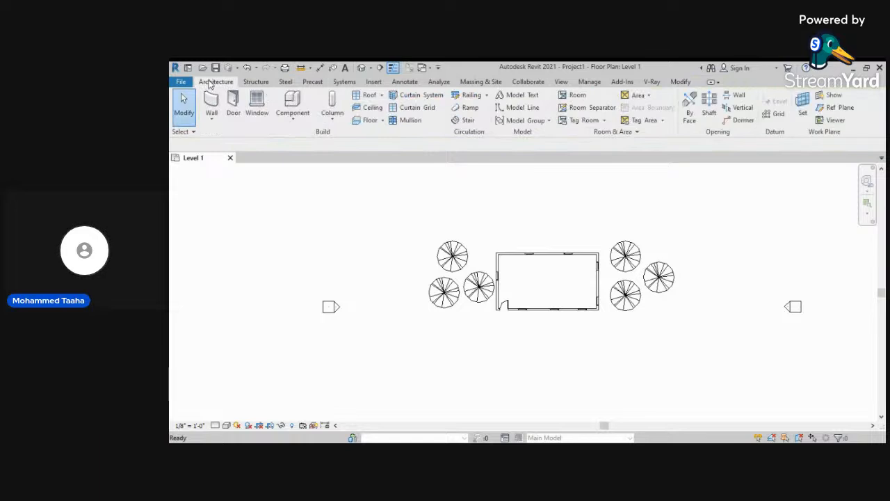
{"action": "left_click", "coordinate": [211, 101]}
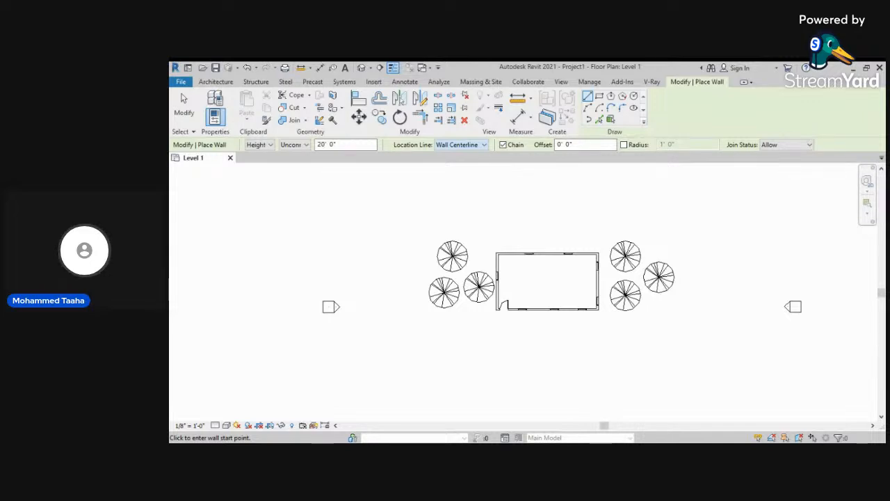
{"action": "left_click", "coordinate": [486, 169]}
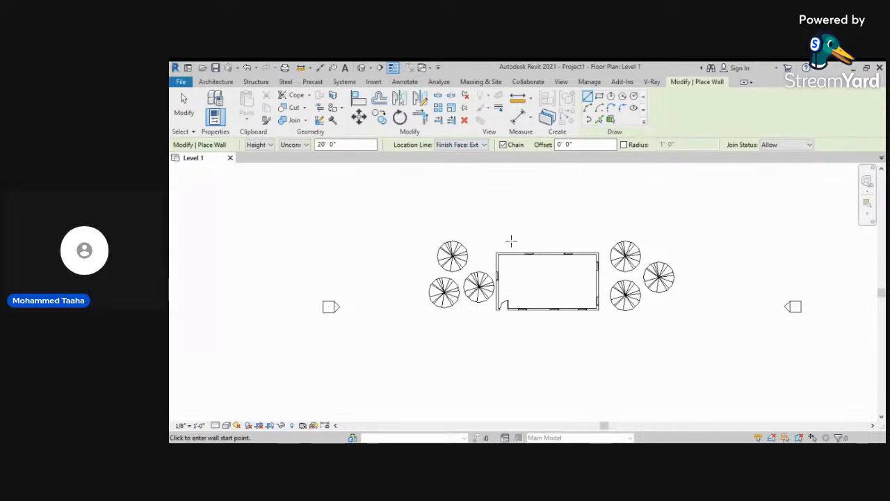
{"action": "scroll", "coordinate": [511, 240], "scroll_direction": "up", "scroll_amount": 8}
{"action": "left_click", "coordinate": [462, 223]}
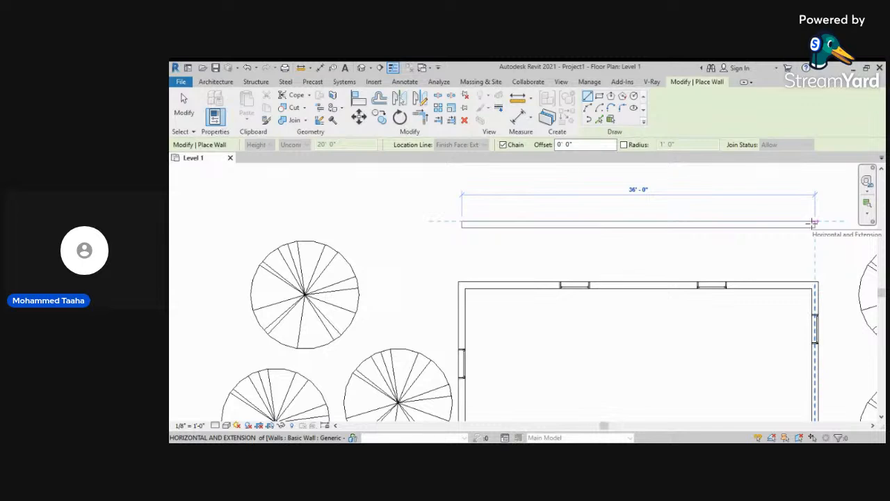
{"action": "middle_click_drag", "start_coordinate": [588, 192], "coordinate": [507, 359]}
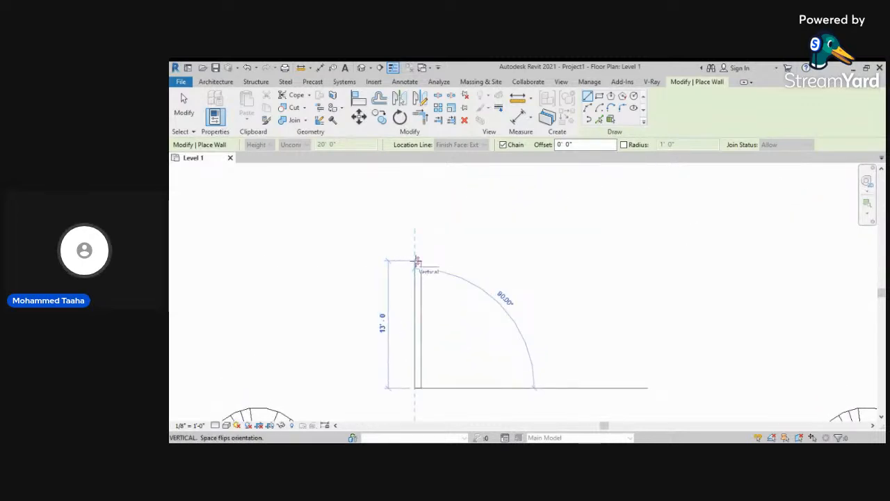
{"action": "left_click", "coordinate": [418, 261]}
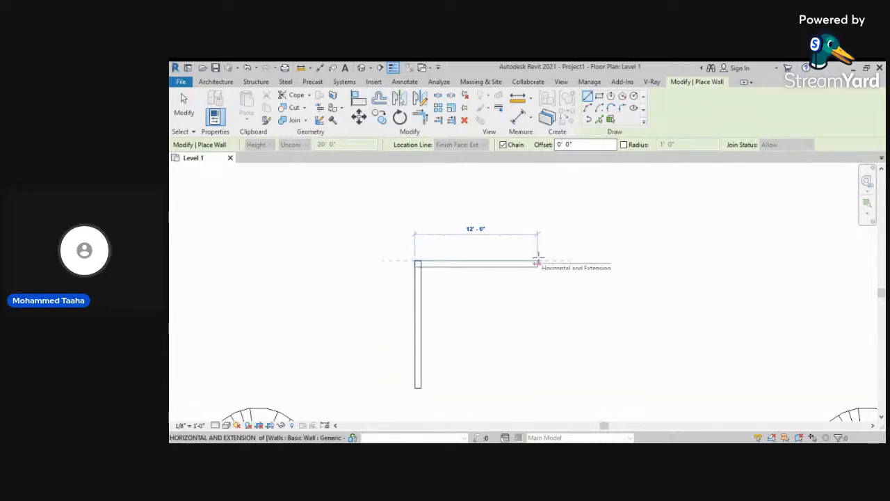
{"action": "key", "text": "Escape"}
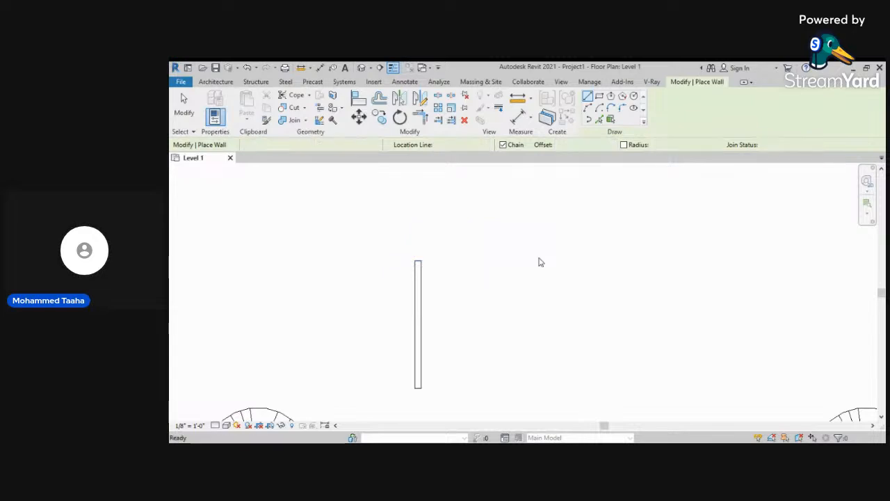
Draw a parallel wall about 13' long with the Wall Centerline location line, about 4' 6" right of the first, and select it
{"action": "left_click", "coordinate": [216, 82]}
{"action": "left_click", "coordinate": [213, 101]}
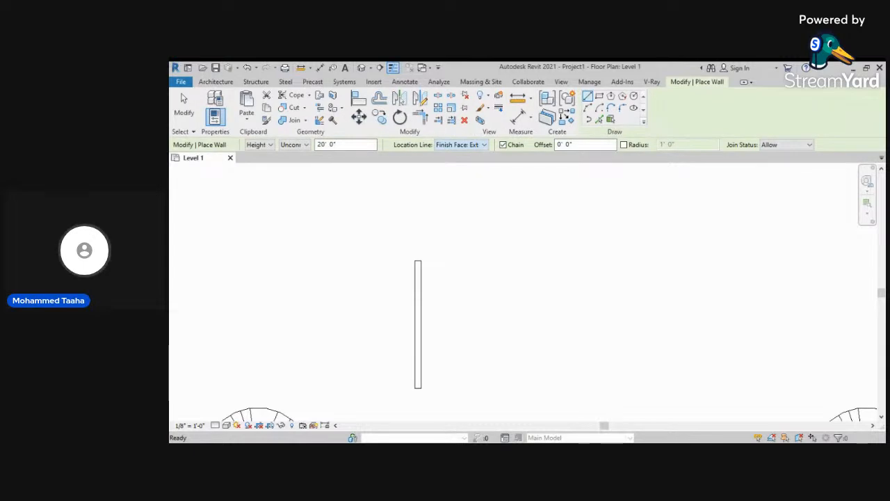
{"action": "left_click", "coordinate": [456, 154]}
{"action": "left_click", "coordinate": [462, 388]}
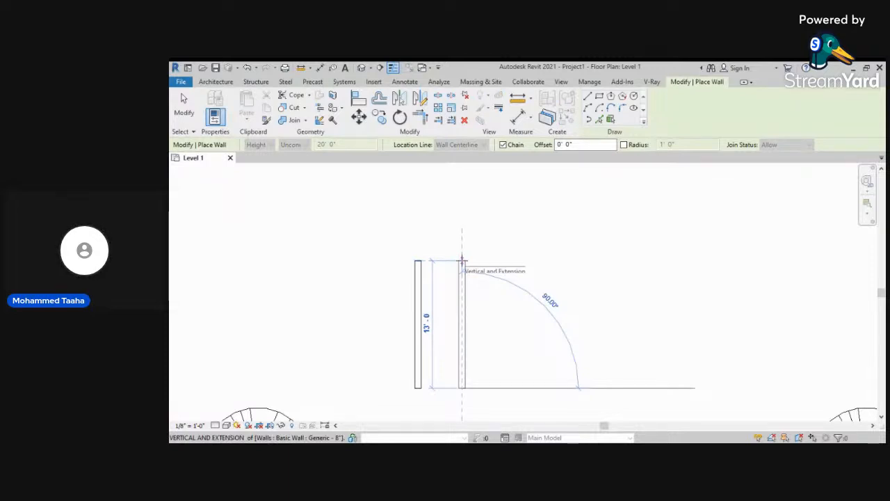
{"action": "left_click", "coordinate": [462, 261]}
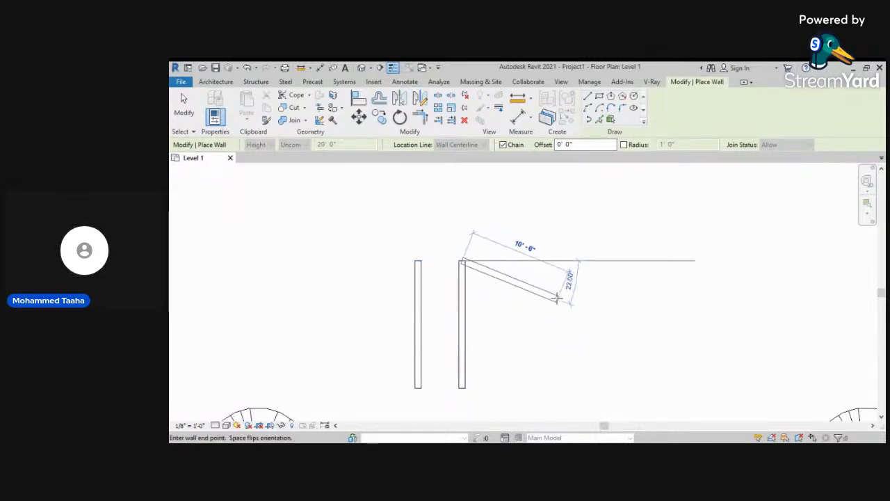
{"action": "key", "text": "Escape"}
{"action": "key", "text": "Escape"}
{"action": "left_click", "coordinate": [463, 294]}
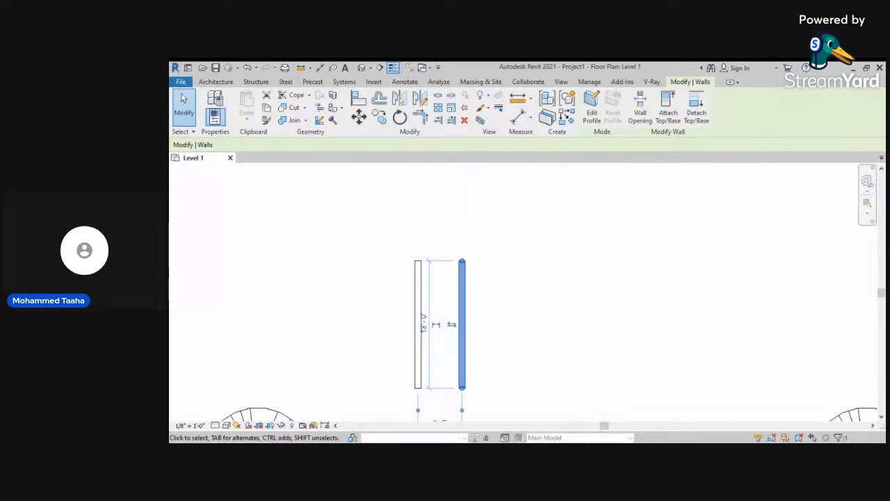
Delete the two vertical demonstration walls above the room
{"action": "scroll", "coordinate": [527, 325], "scroll_direction": "down", "scroll_amount": 4}
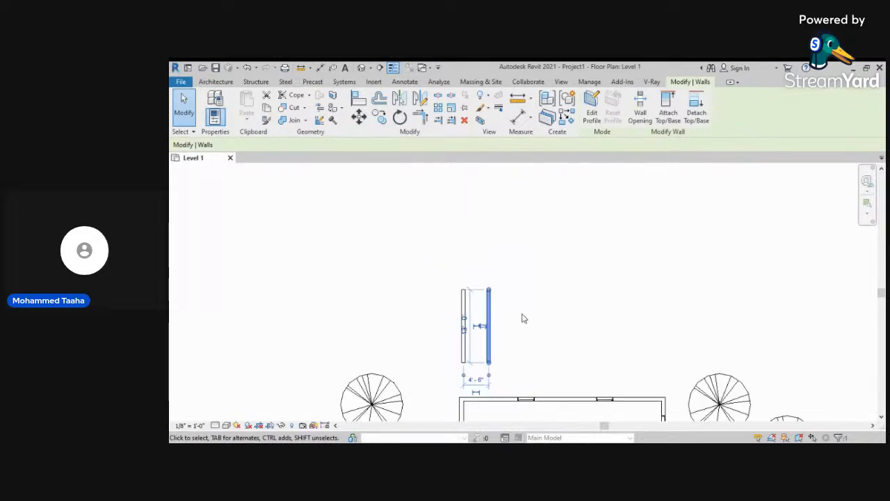
{"action": "left_click", "coordinate": [548, 299]}
{"action": "left_click_drag", "start_coordinate": [558, 291], "coordinate": [483, 333]}
{"action": "key", "text": "Delete"}
{"action": "scroll", "coordinate": [568, 348], "scroll_direction": "down", "scroll_amount": 3}
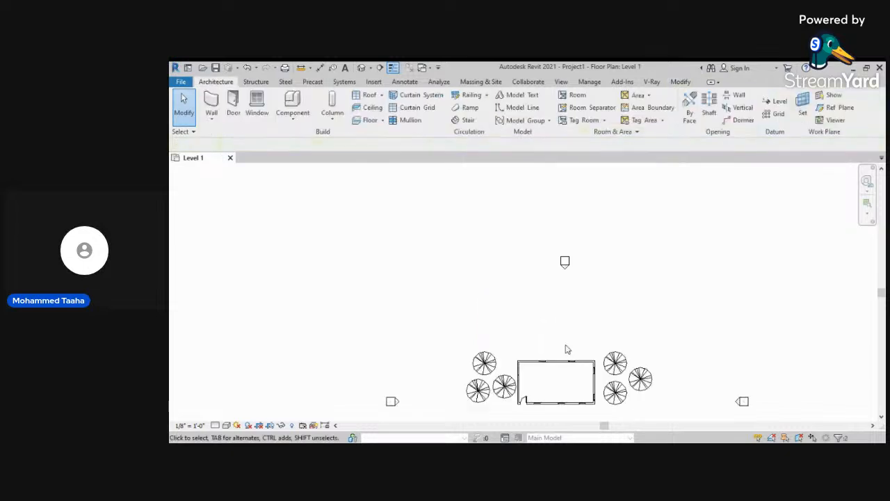
Delete the three trees on the right side of the room and the three on its left side
{"action": "left_click_drag", "start_coordinate": [668, 244], "coordinate": [596, 357]}
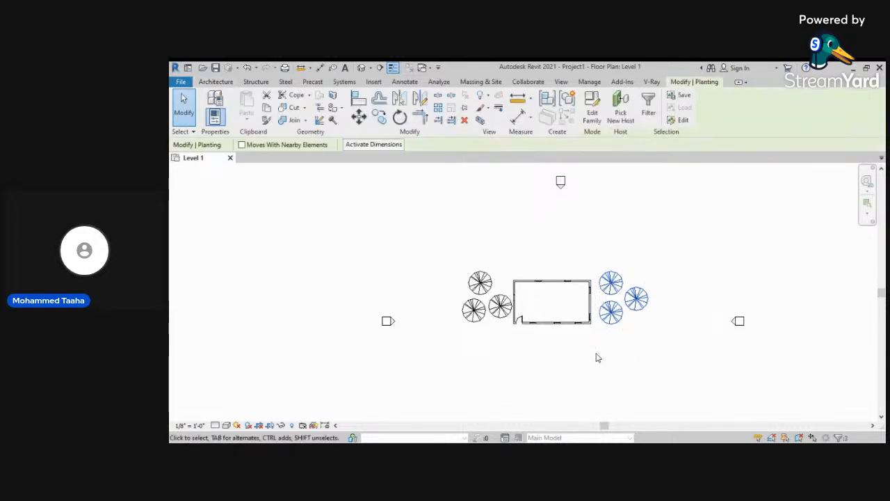
{"action": "left_click", "coordinate": [623, 355]}
{"action": "left_click_drag", "start_coordinate": [649, 265], "coordinate": [610, 353]}
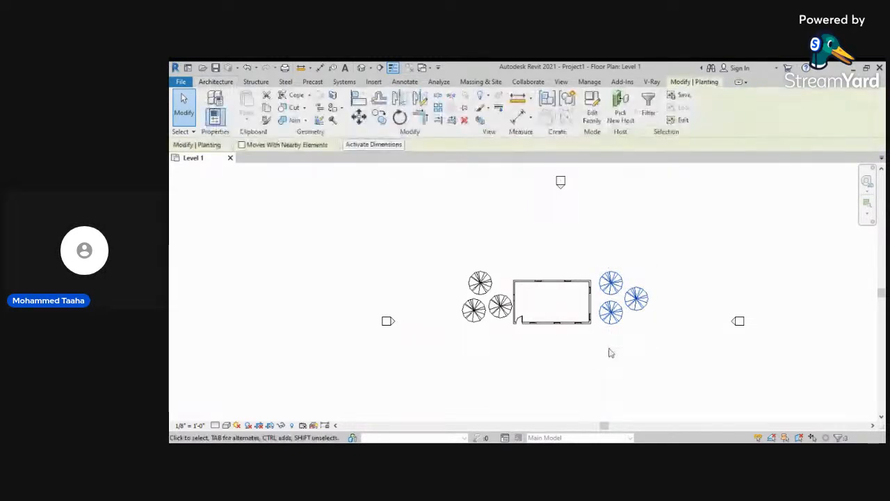
{"action": "key", "text": "Delete"}
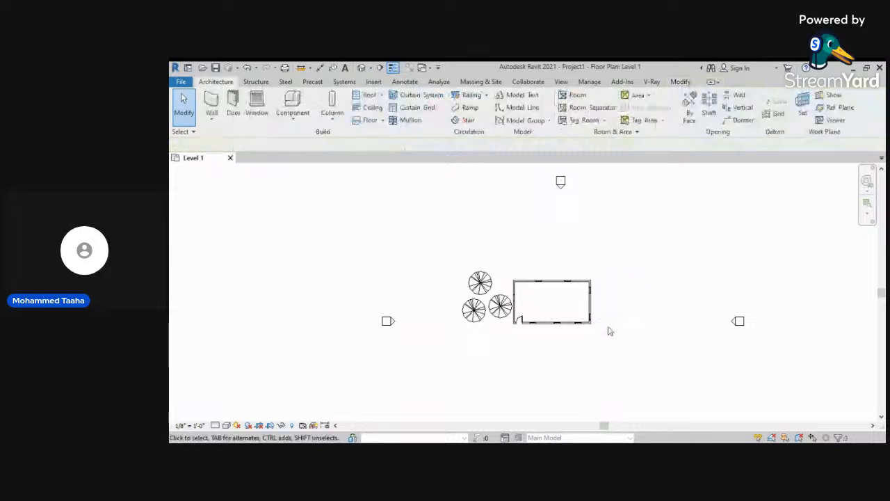
{"action": "left_click_drag", "start_coordinate": [503, 250], "coordinate": [472, 333]}
{"action": "key", "text": "Delete"}
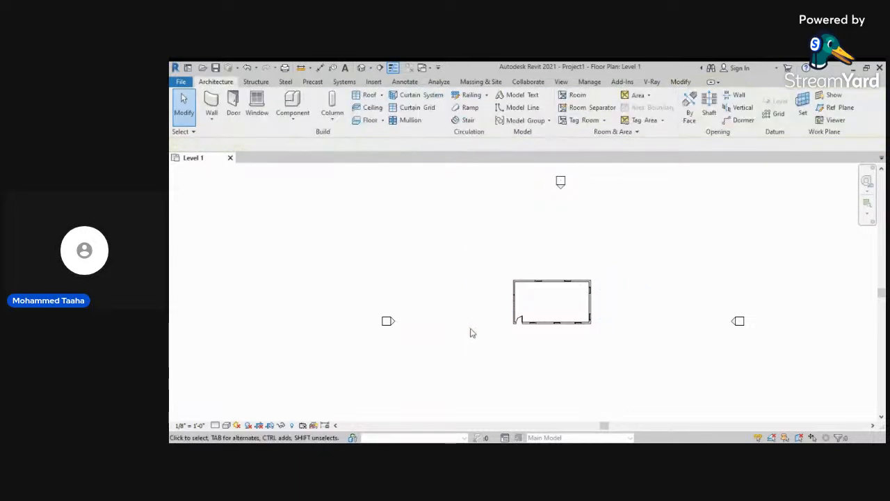
Review the placement options of the Wall, Door and Window tools
{"action": "left_click", "coordinate": [211, 101]}
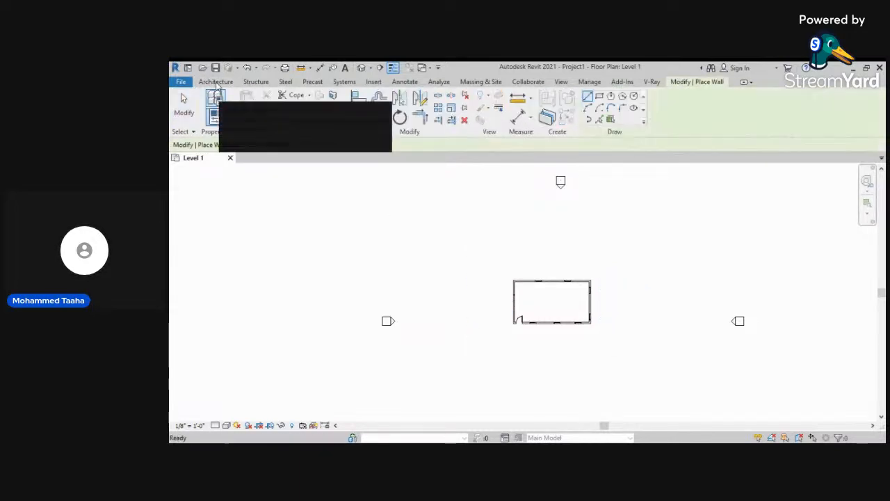
{"action": "left_click", "coordinate": [216, 82]}
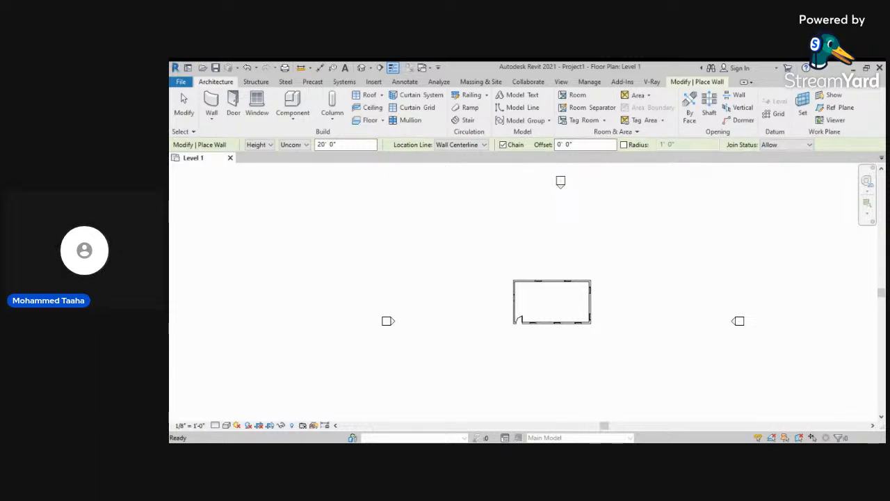
{"action": "left_click", "coordinate": [233, 105]}
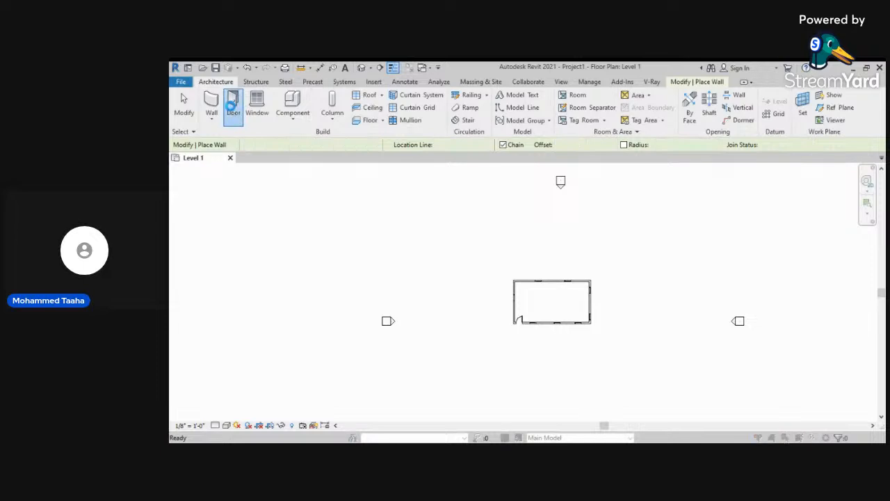
{"action": "left_click", "coordinate": [612, 169]}
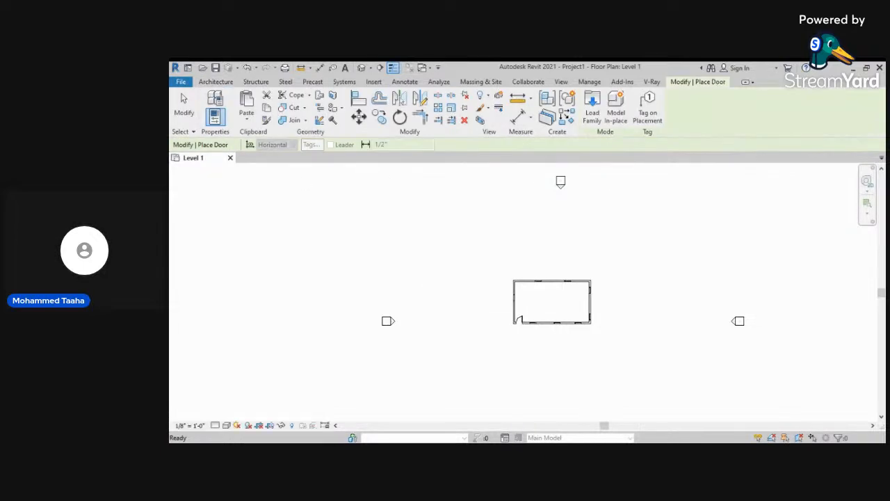
{"action": "left_click", "coordinate": [221, 81]}
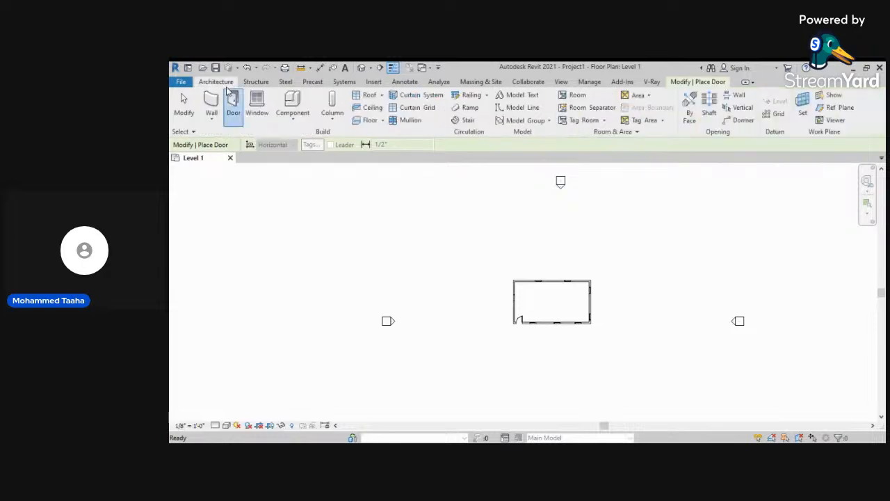
{"action": "left_click", "coordinate": [256, 105]}
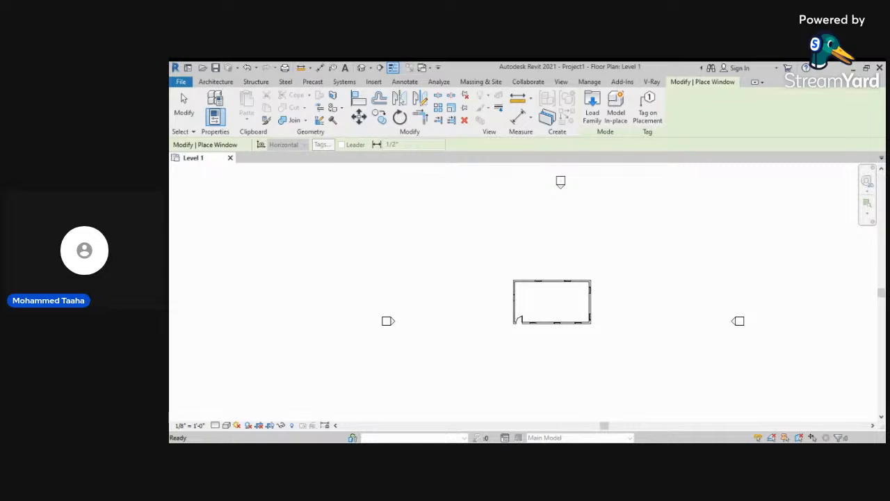
{"action": "left_click", "coordinate": [216, 81]}
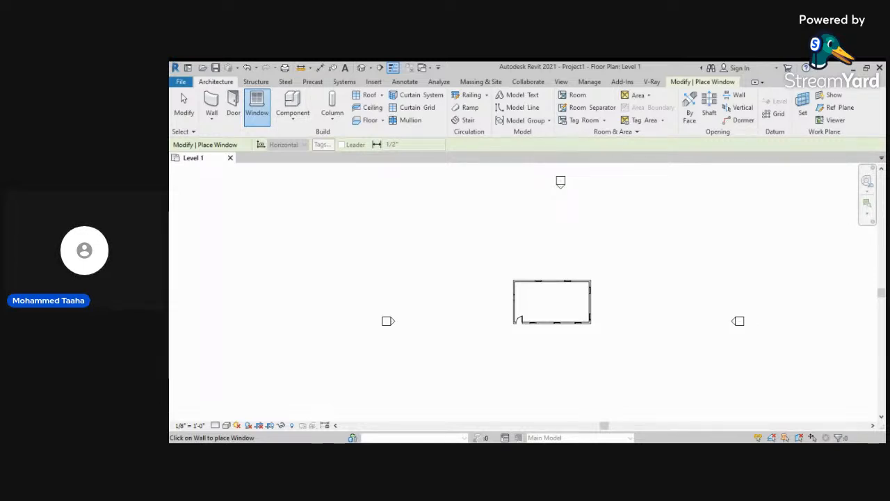
End window placement and delete the whole room with its door and windows
{"action": "scroll", "coordinate": [448, 336], "scroll_direction": "down", "scroll_amount": 3}
{"action": "scroll", "coordinate": [448, 336], "scroll_direction": "down", "scroll_amount": 1}
{"action": "key", "text": "Escape"}
{"action": "left_click_drag", "start_coordinate": [463, 317], "coordinate": [513, 340]}
{"action": "key", "text": "Delete"}
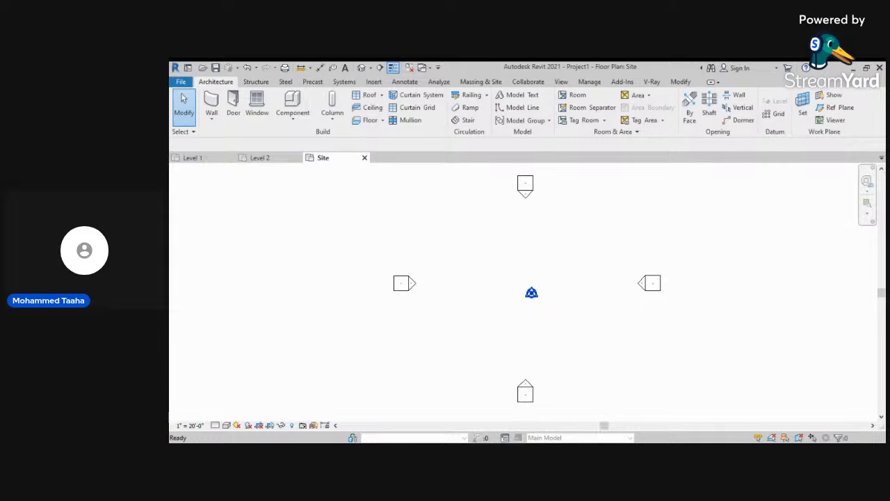
Compare the Level 1, Level 2 and Site plans and examine the elevation markers in the Site plan
{"action": "left_click", "coordinate": [192, 158]}
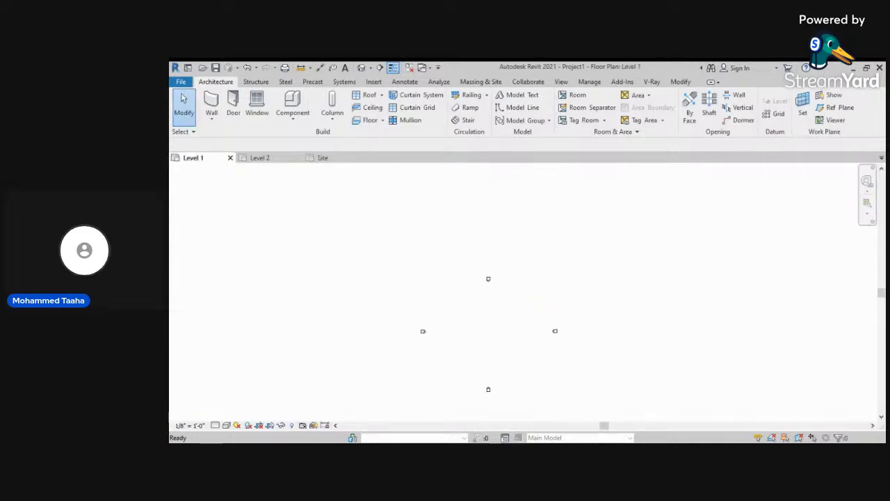
{"action": "left_click", "coordinate": [260, 158]}
{"action": "left_click", "coordinate": [323, 158]}
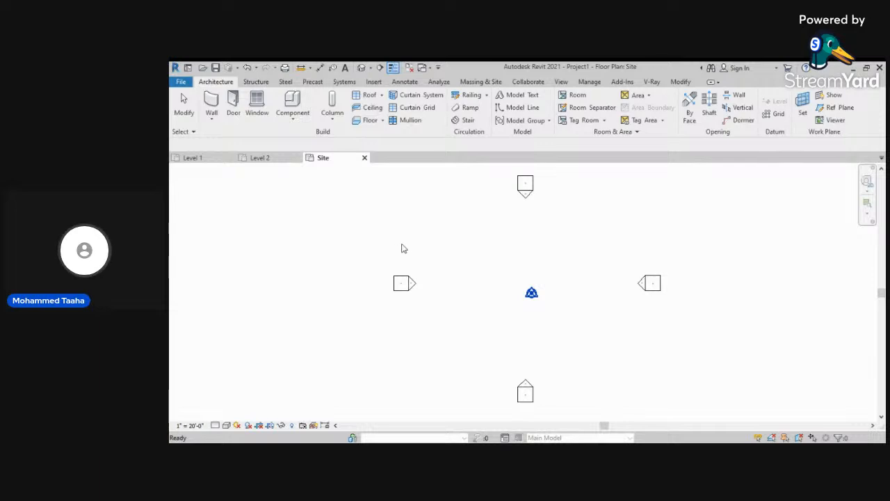
{"action": "scroll", "coordinate": [327, 263], "scroll_direction": "down", "scroll_amount": 2}
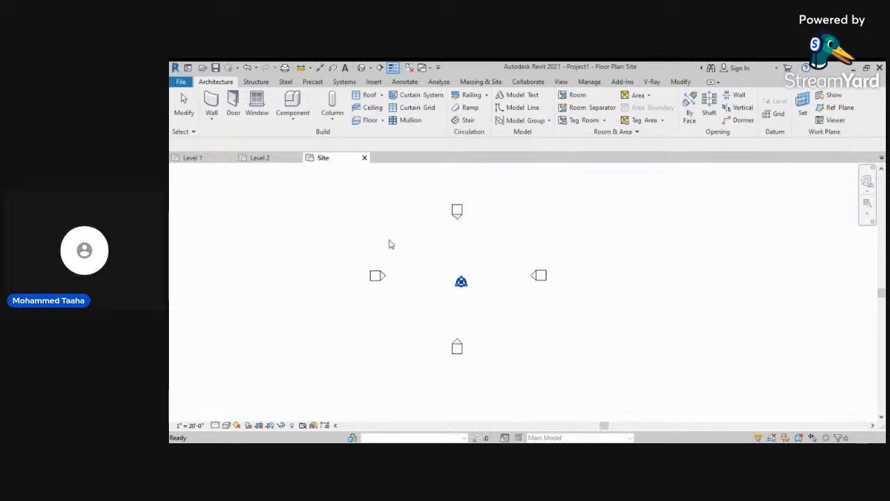
{"action": "scroll", "coordinate": [437, 233], "scroll_direction": "up", "scroll_amount": 1}
{"action": "mouse_move", "coordinate": [443, 188]}
{"action": "left_mouse_down"}
{"action": "mouse_move", "coordinate": [489, 241]}
{"action": "mouse_move", "coordinate": [577, 310]}
{"action": "left_mouse_up"}
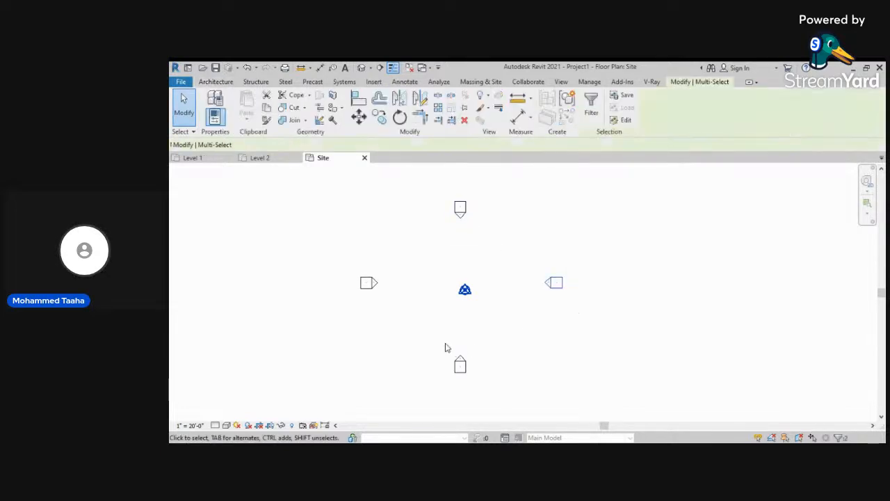
{"action": "left_click_drag", "start_coordinate": [341, 266], "coordinate": [400, 324]}
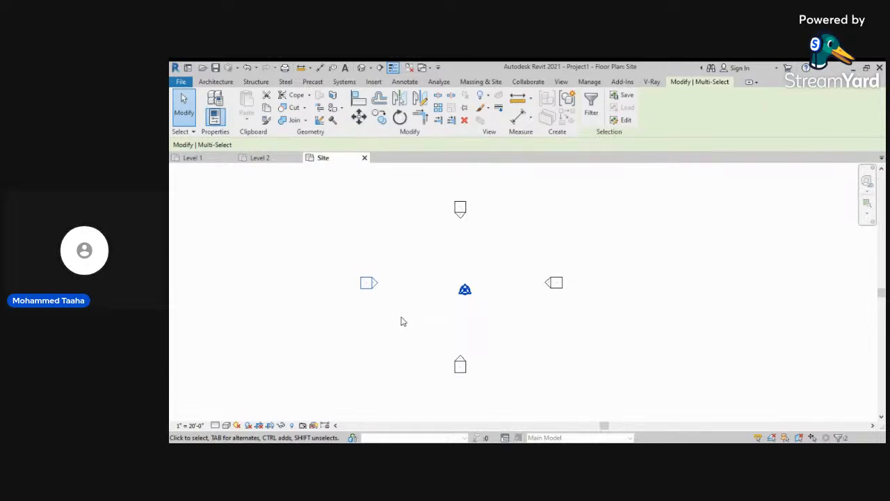
{"action": "left_click", "coordinate": [393, 245]}
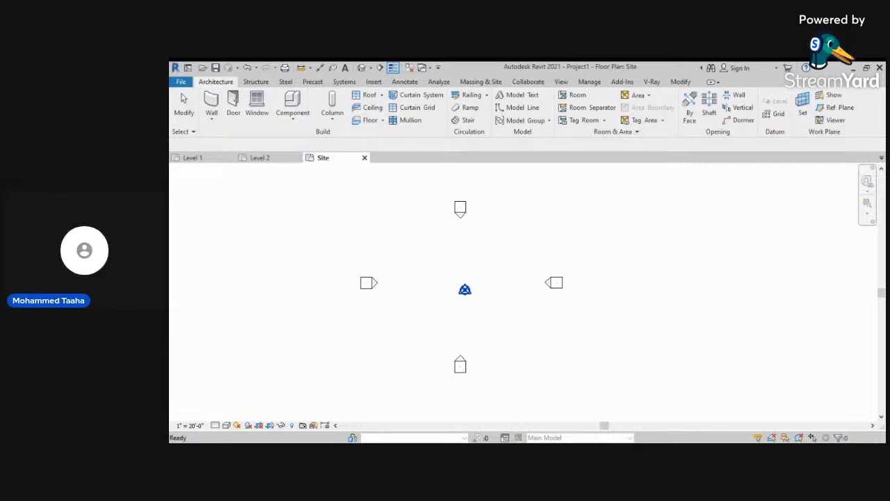
Close the Site, Level 2 and Level 1 views to close the project and return to the home screen
{"action": "left_click", "coordinate": [363, 157]}
{"action": "left_click", "coordinate": [298, 157]}
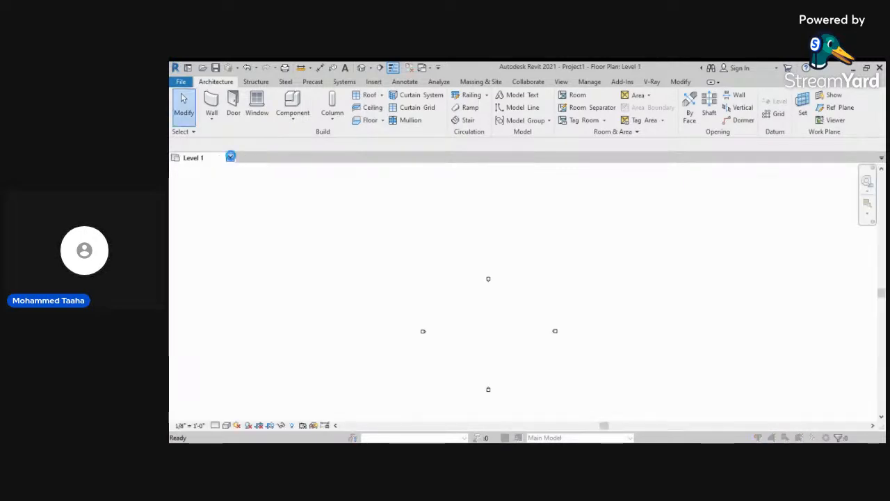
{"action": "left_click", "coordinate": [231, 158]}
{"action": "left_click", "coordinate": [551, 259]}
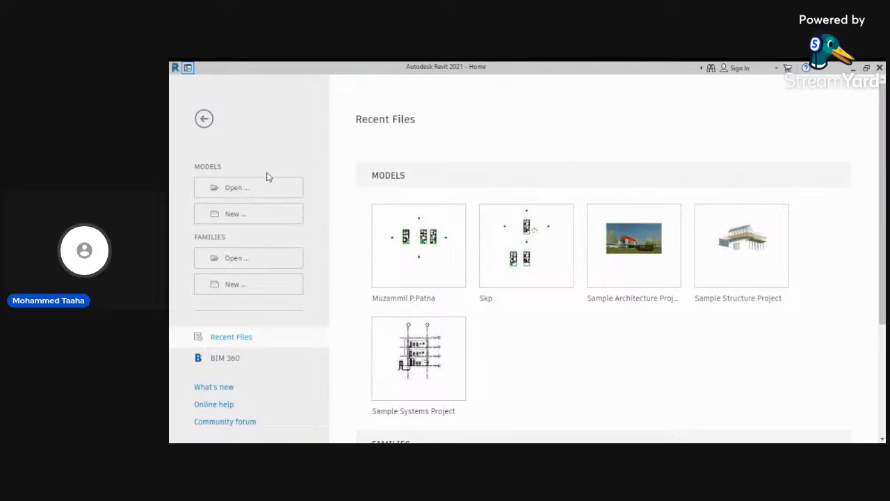
Examine the Open and New options for models and families on the home screen
{"action": "left_click_drag", "start_coordinate": [195, 170], "coordinate": [222, 169]}
{"action": "left_click_drag", "start_coordinate": [229, 237], "coordinate": [190, 240]}
{"action": "left_click", "coordinate": [197, 176]}
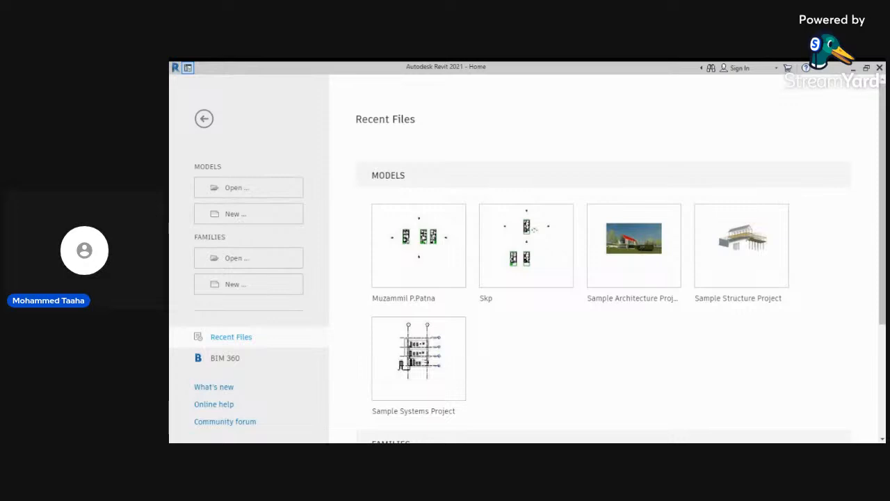
{"action": "left_click", "coordinate": [216, 190]}
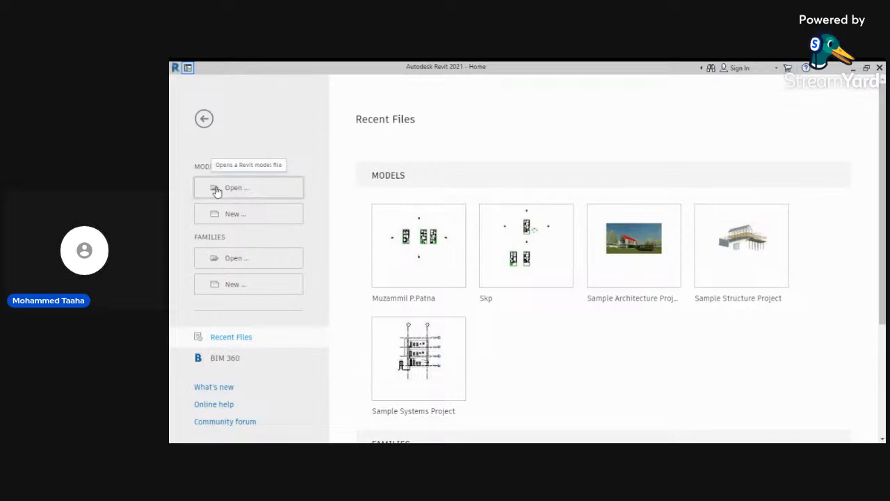
Create a new project from the Imperial-Architectural Template
{"action": "left_click", "coordinate": [718, 131]}
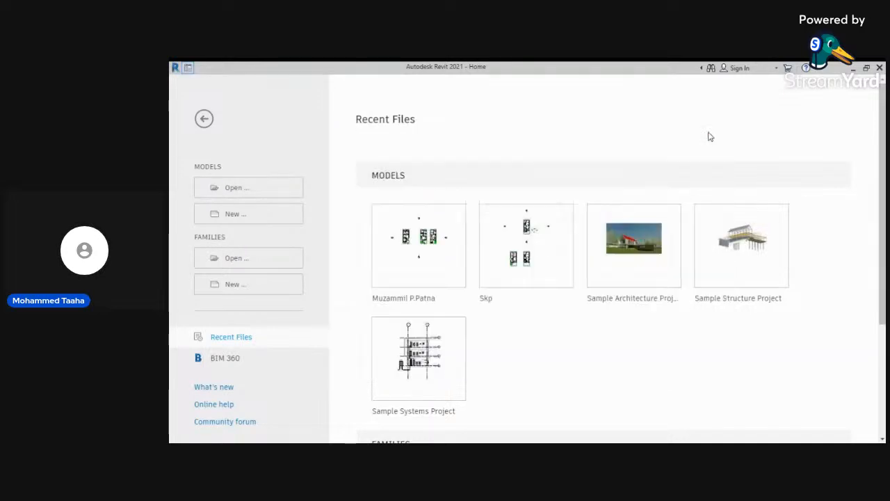
{"action": "left_click", "coordinate": [248, 213]}
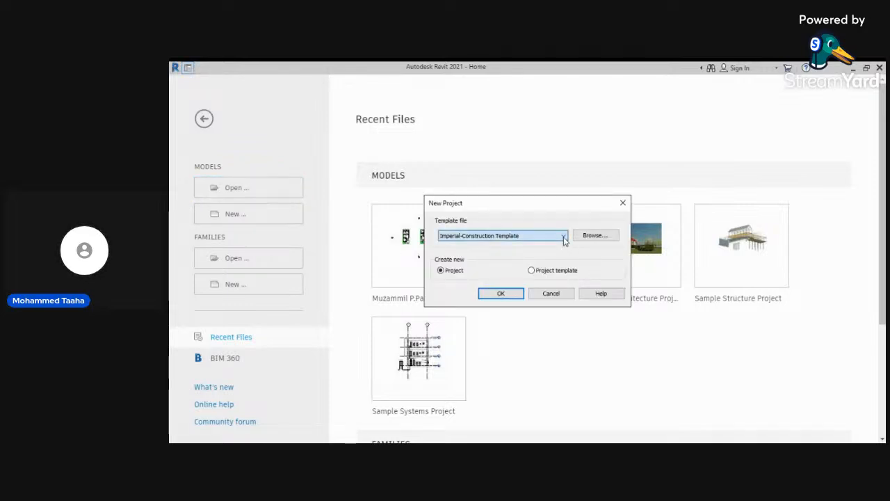
{"action": "left_click", "coordinate": [514, 260]}
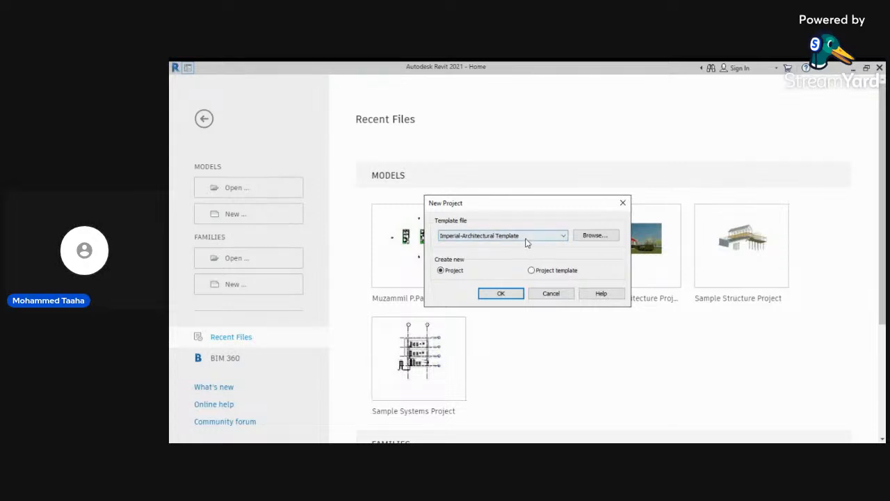
{"action": "scroll", "coordinate": [500, 245], "scroll_direction": "down", "scroll_amount": 1}
{"action": "left_click", "coordinate": [500, 238]}
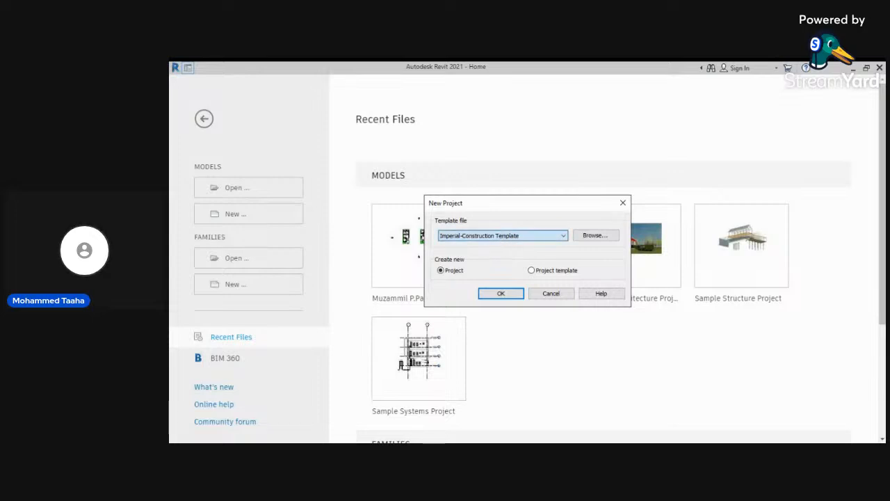
{"action": "left_click", "coordinate": [490, 258]}
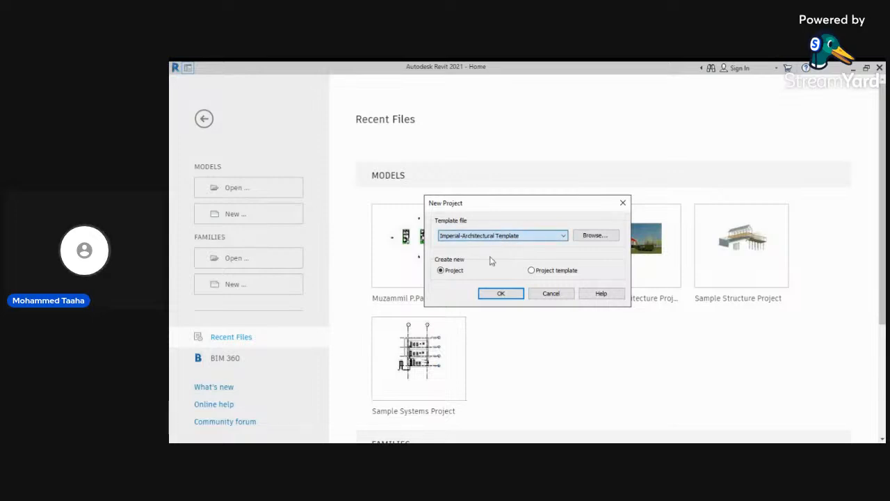
{"action": "left_click", "coordinate": [501, 295]}
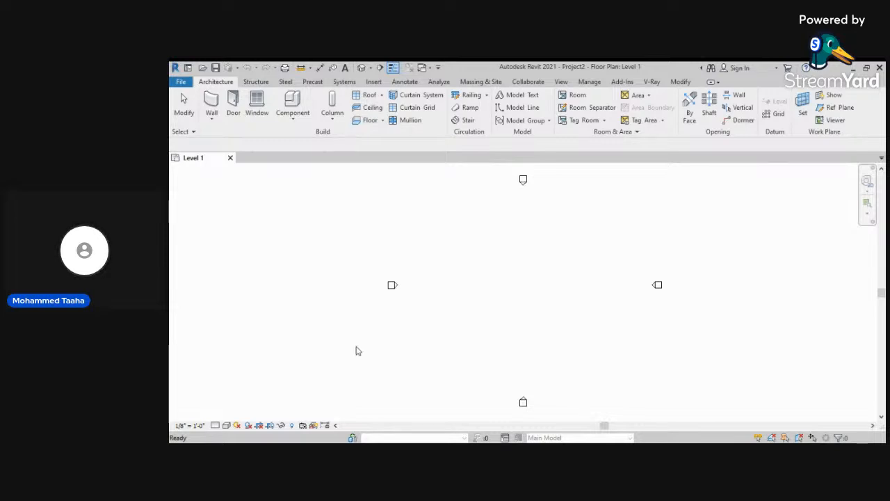
Start the Wall tool in the Level 1 plan, switch to the StreamYard studio to read the live comments, and return to Revit
{"action": "left_click", "coordinate": [217, 103]}
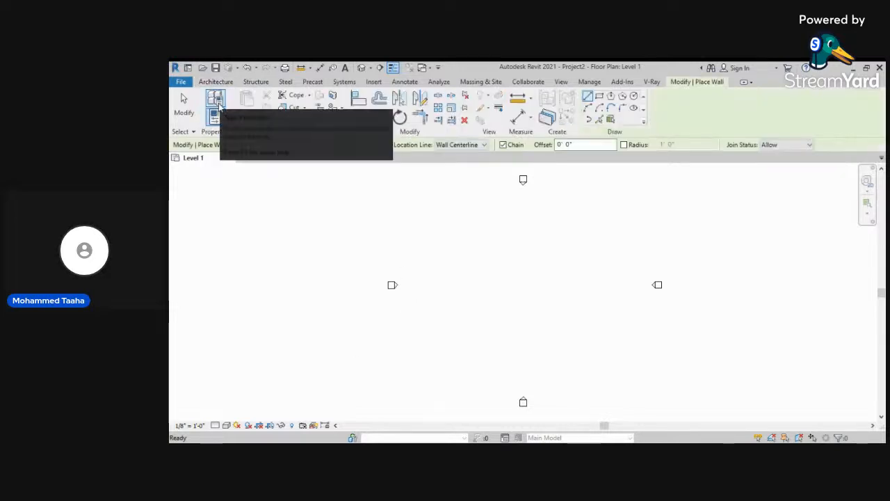
{"action": "left_click", "coordinate": [224, 83]}
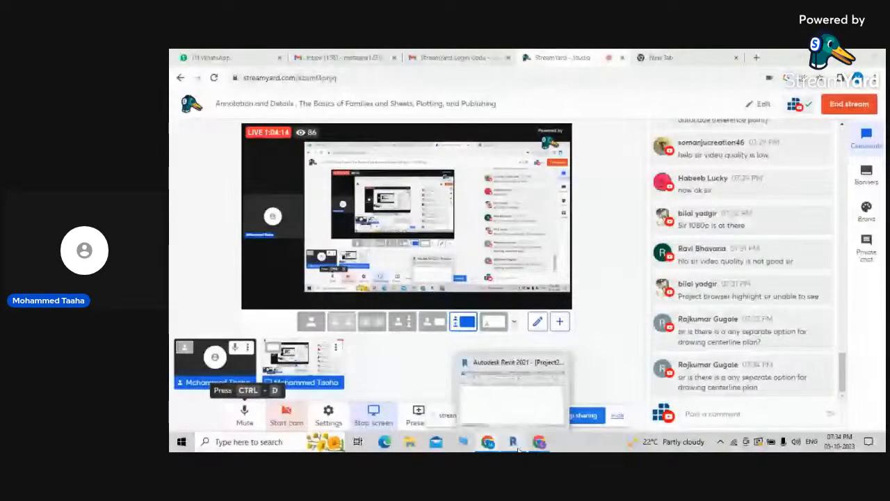
{"action": "left_click", "coordinate": [513, 442]}
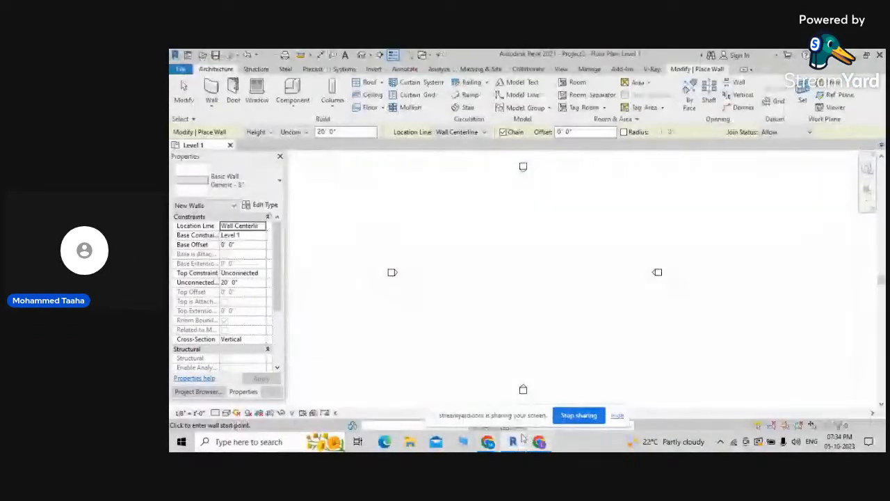
{"action": "mouse_move", "coordinate": [497, 443]}
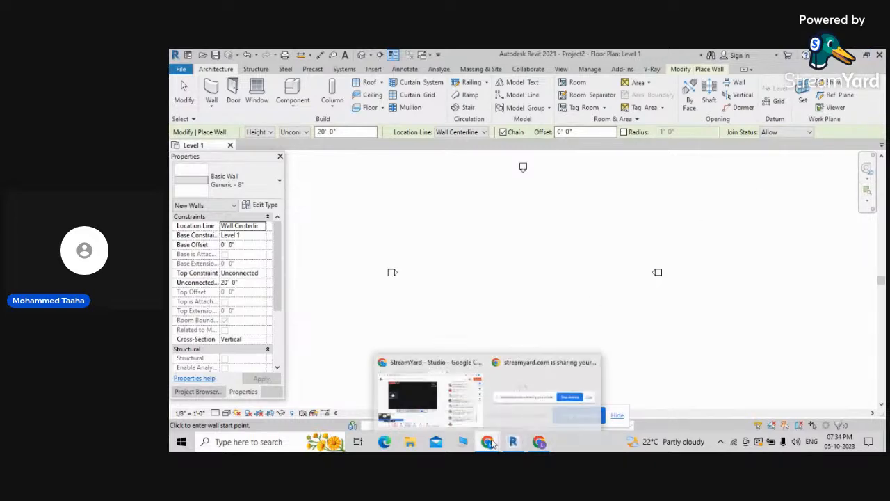
{"action": "left_click", "coordinate": [448, 400]}
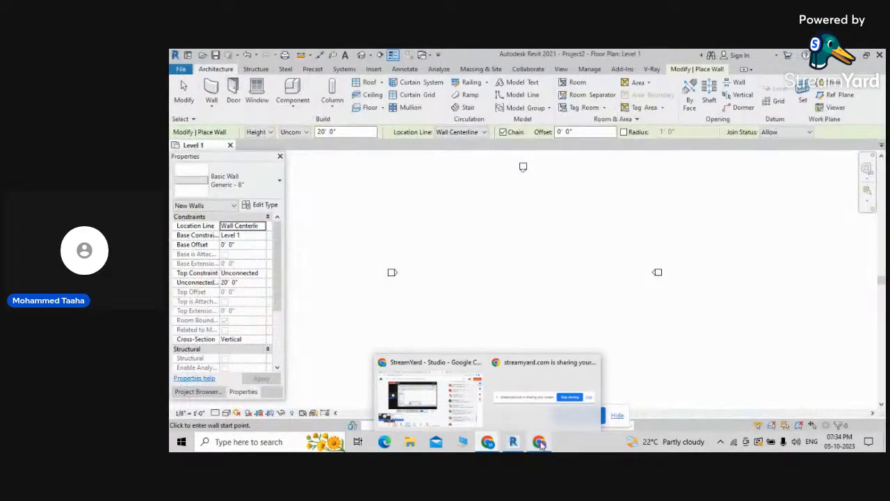
{"action": "scroll", "coordinate": [529, 316], "scroll_direction": "down", "scroll_amount": 3}
{"action": "scroll", "coordinate": [533, 318], "scroll_direction": "up", "scroll_amount": 3}
{"action": "middle_click_drag", "start_coordinate": [533, 318], "coordinate": [537, 330]}
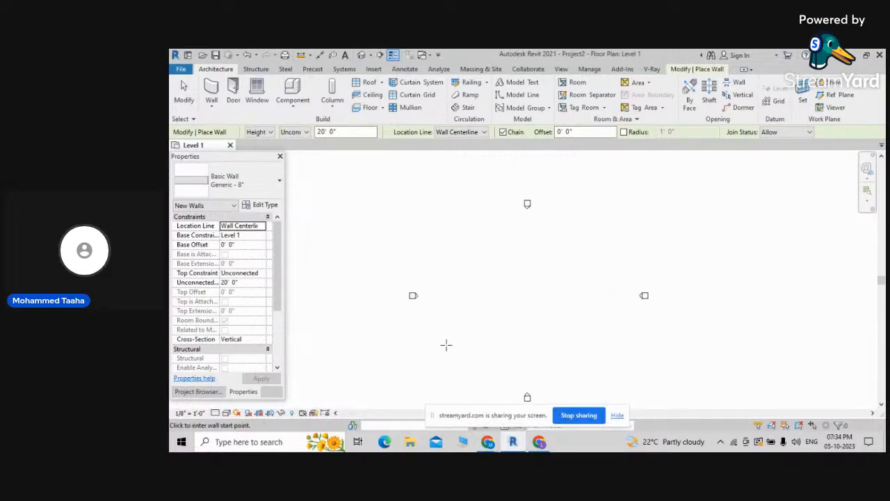
{"action": "mouse_move", "coordinate": [497, 445]}
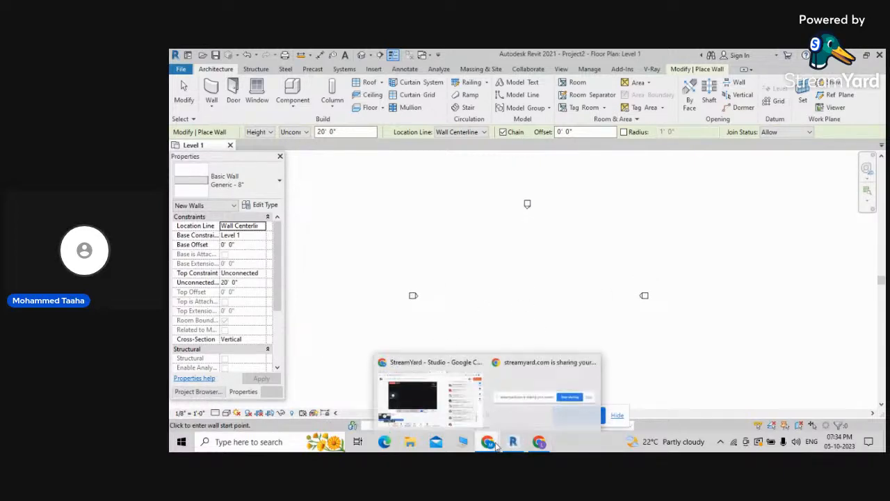
{"action": "left_click", "coordinate": [431, 386]}
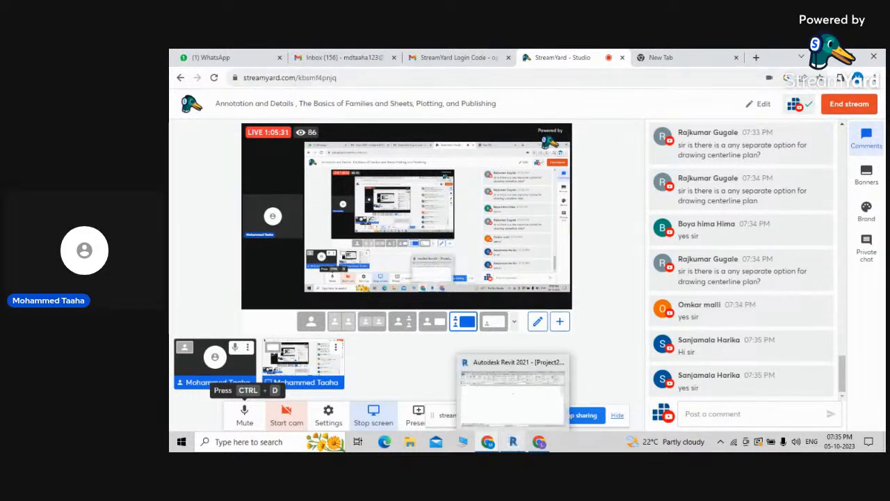
{"action": "left_click", "coordinate": [516, 417]}
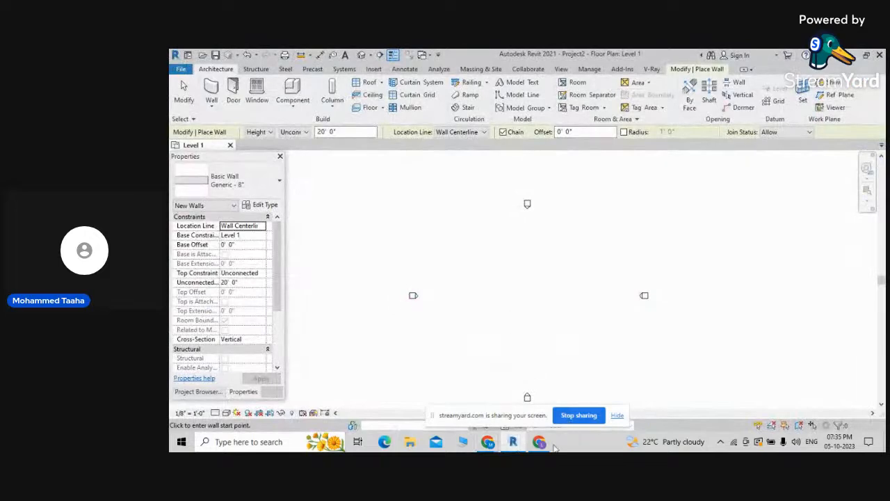
Switch through the Gmail window to the StreamYard studio and stop the current screen share
{"action": "left_click", "coordinate": [539, 442]}
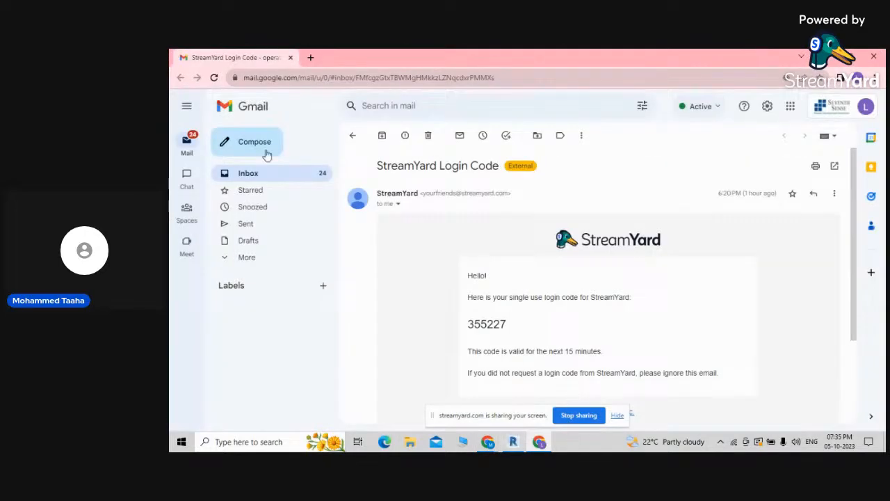
{"action": "mouse_move", "coordinate": [488, 440]}
{"action": "left_click", "coordinate": [451, 409]}
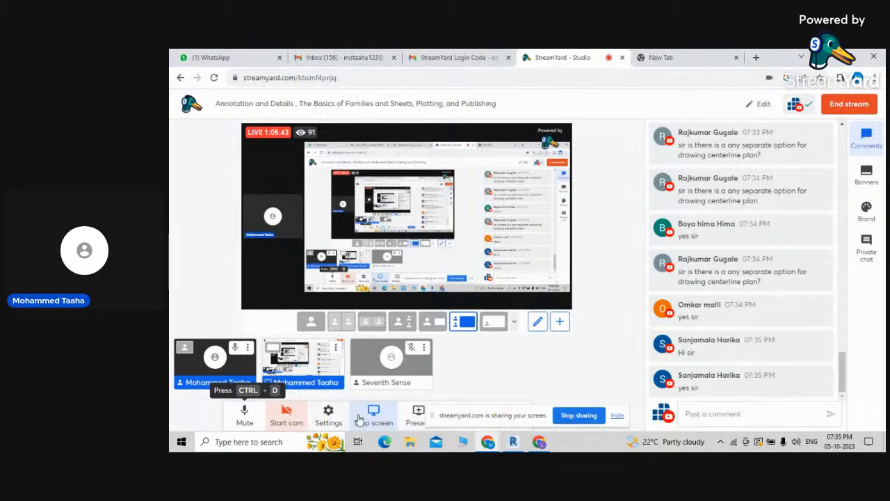
{"action": "left_click", "coordinate": [416, 414]}
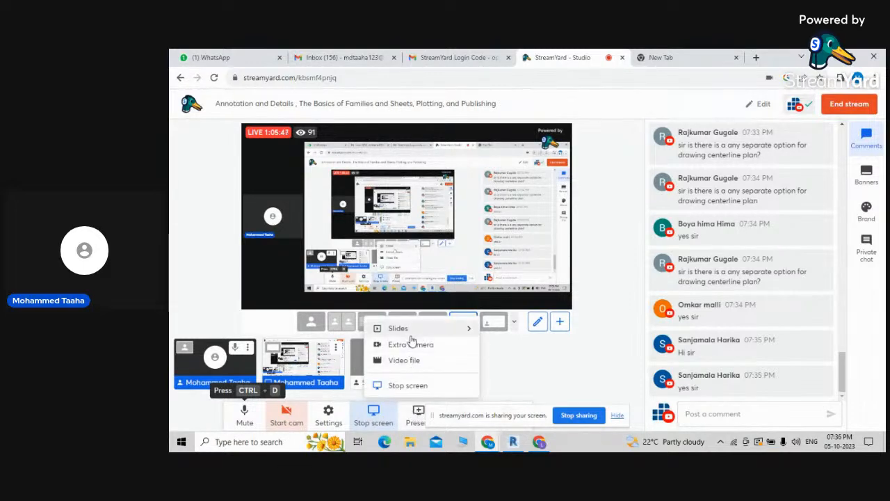
{"action": "left_click", "coordinate": [405, 385]}
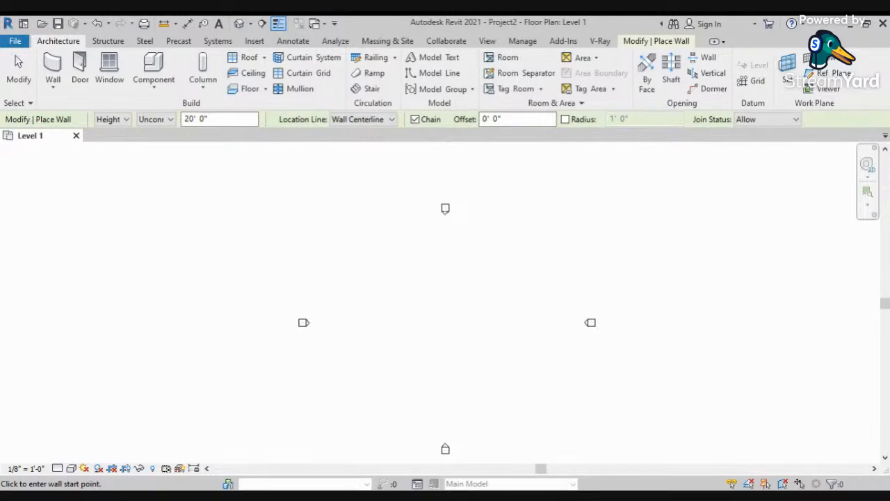
Bring up the Project Units settings and close them without changing anything
{"action": "key", "text": "u"}
{"action": "key", "text": "n"}
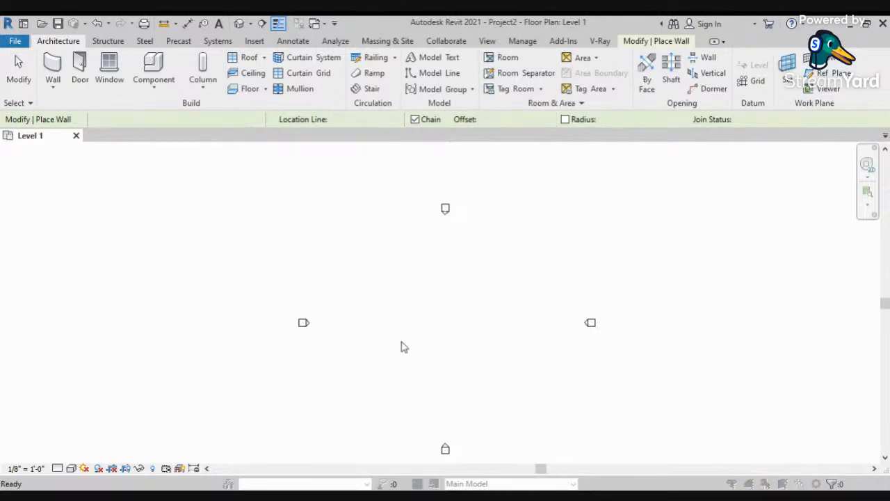
{"action": "key", "text": "Escape"}
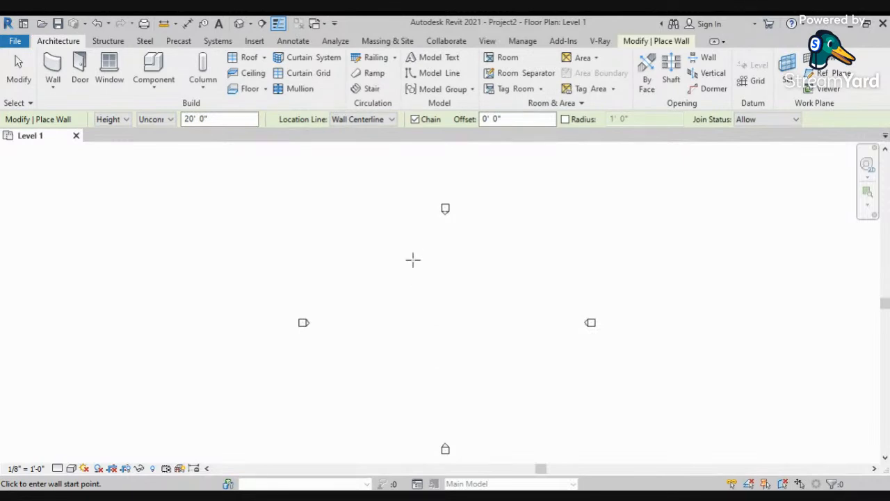
{"action": "key", "text": "u"}
{"action": "key", "text": "n"}
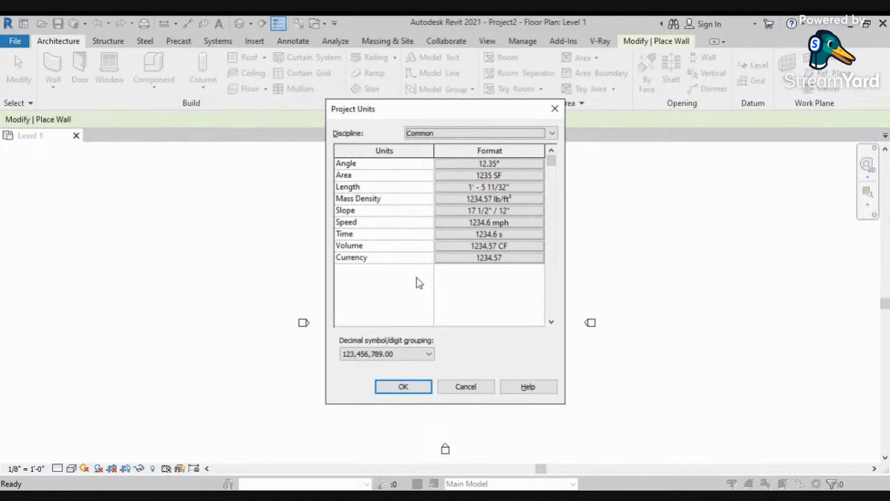
{"action": "key", "text": "Escape"}
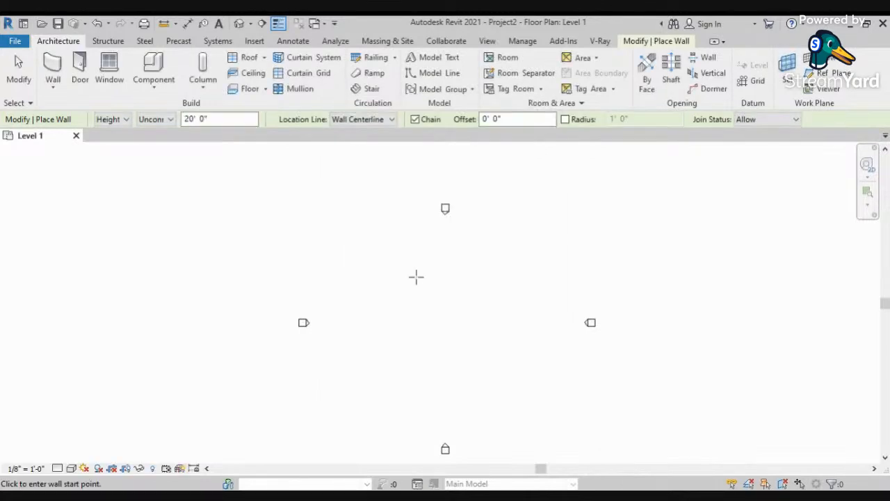
Open the Project Units settings and examine the Angle, Area and Length formats
{"action": "key", "text": "u"}
{"action": "key", "text": "n"}
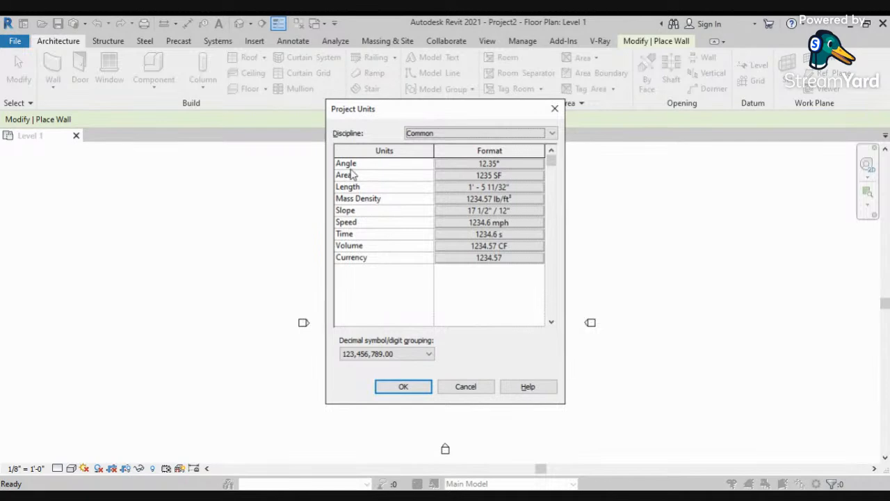
{"action": "left_click", "coordinate": [470, 168]}
{"action": "left_click", "coordinate": [471, 170]}
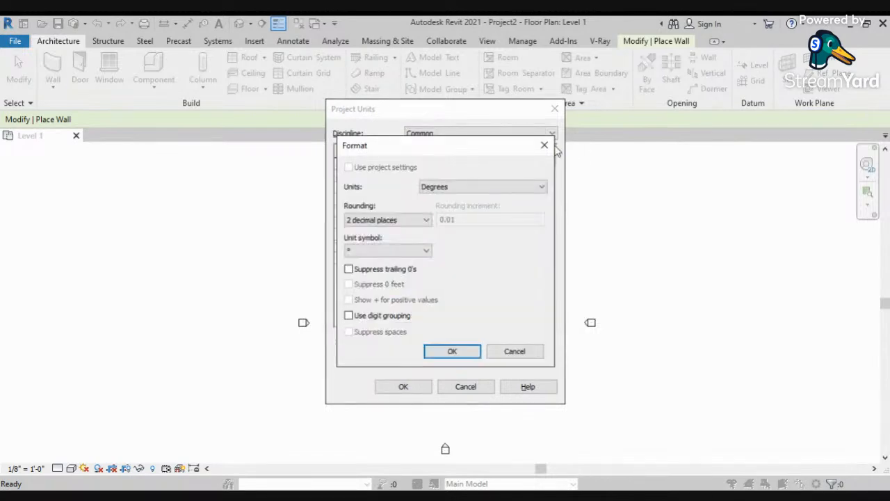
{"action": "left_click", "coordinate": [555, 148]}
{"action": "left_click", "coordinate": [455, 177]}
{"action": "left_click", "coordinate": [544, 145]}
{"action": "left_click", "coordinate": [461, 195]}
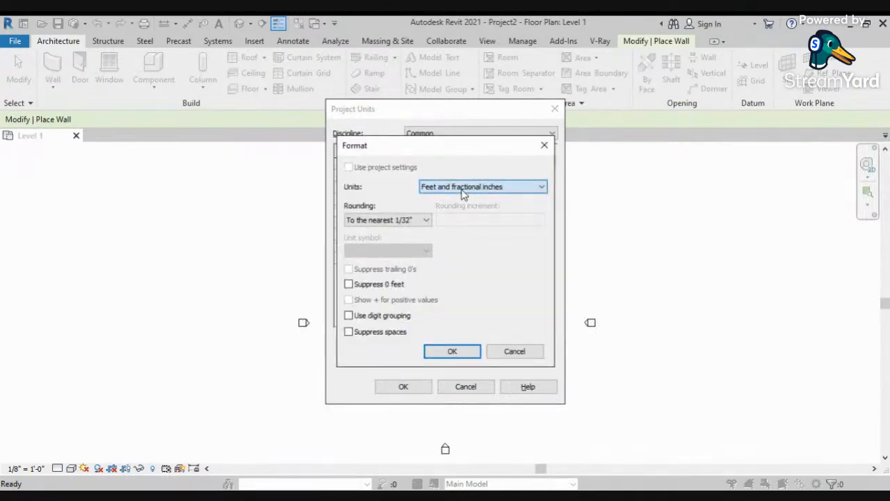
{"action": "left_click", "coordinate": [544, 146]}
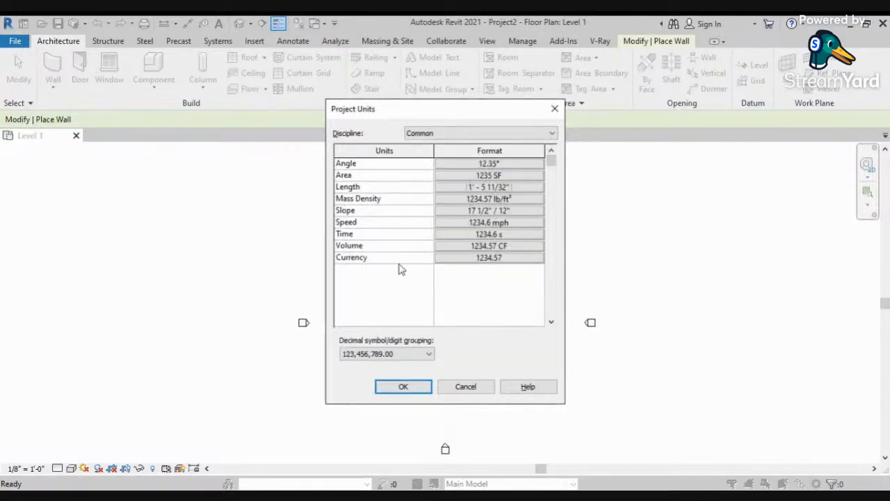
Keep the Length format in feet and fractional inches, set its rounding to the nearest 1/2", and apply the project units
{"action": "left_click", "coordinate": [463, 189]}
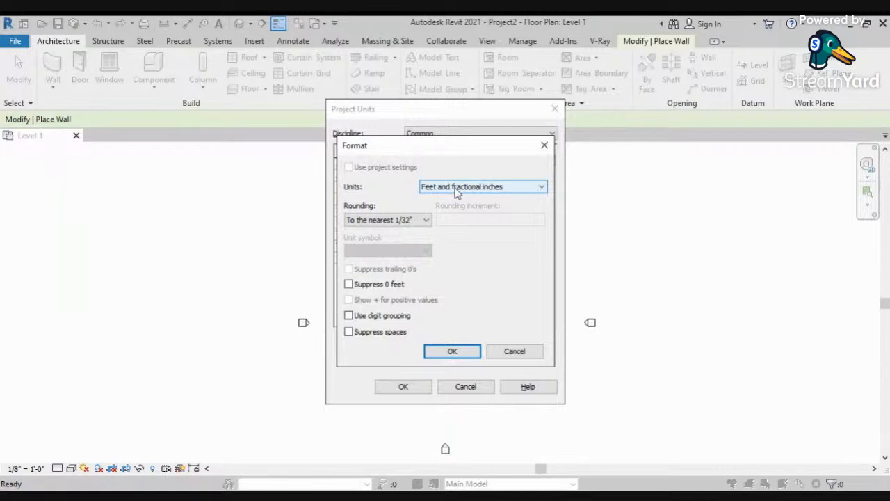
{"action": "left_click", "coordinate": [457, 187]}
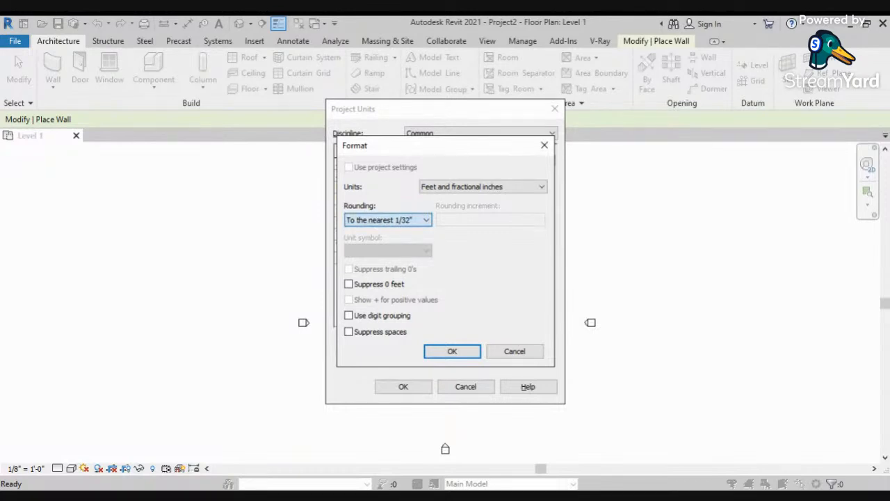
{"action": "left_click", "coordinate": [378, 264]}
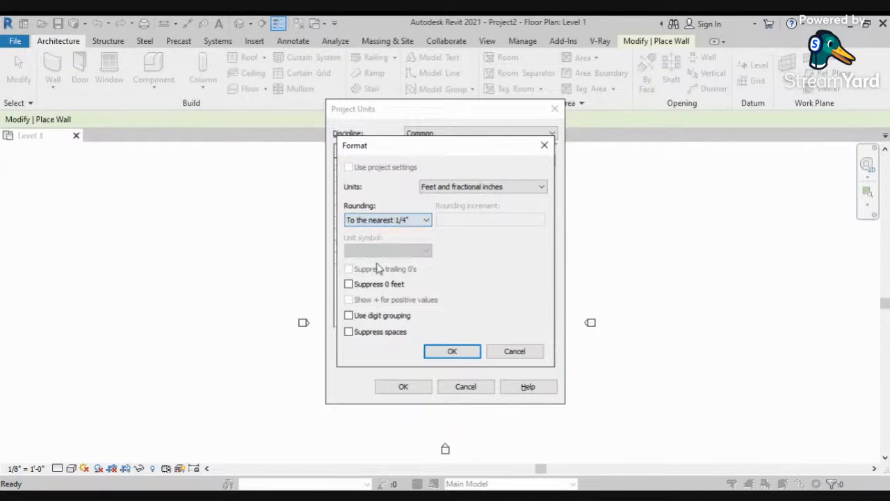
{"action": "left_click", "coordinate": [388, 223]}
{"action": "left_click", "coordinate": [403, 265]}
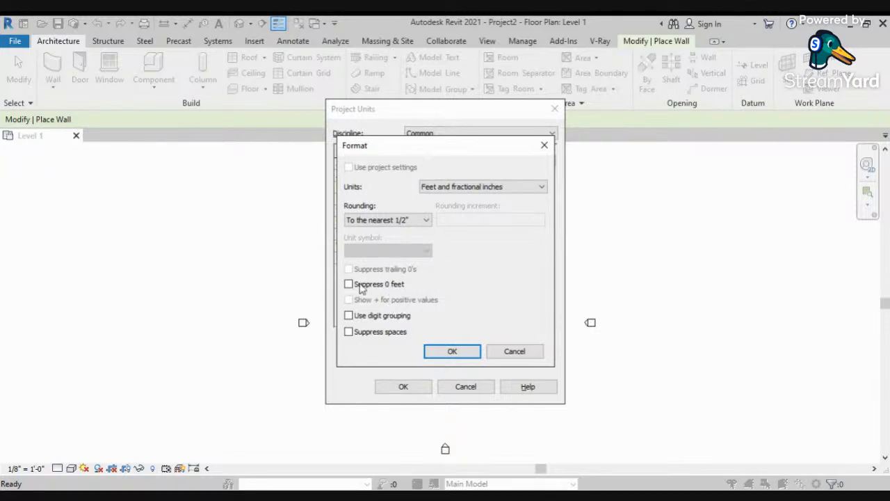
{"action": "left_click", "coordinate": [449, 351]}
{"action": "left_click", "coordinate": [417, 387]}
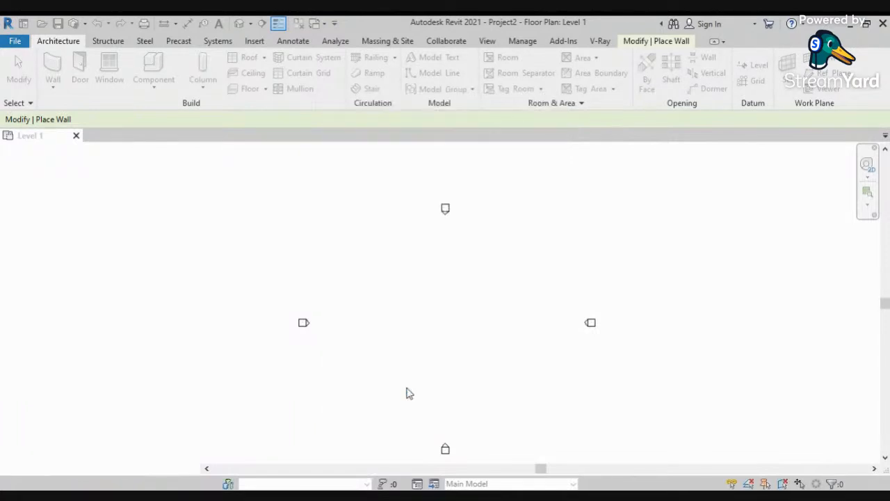
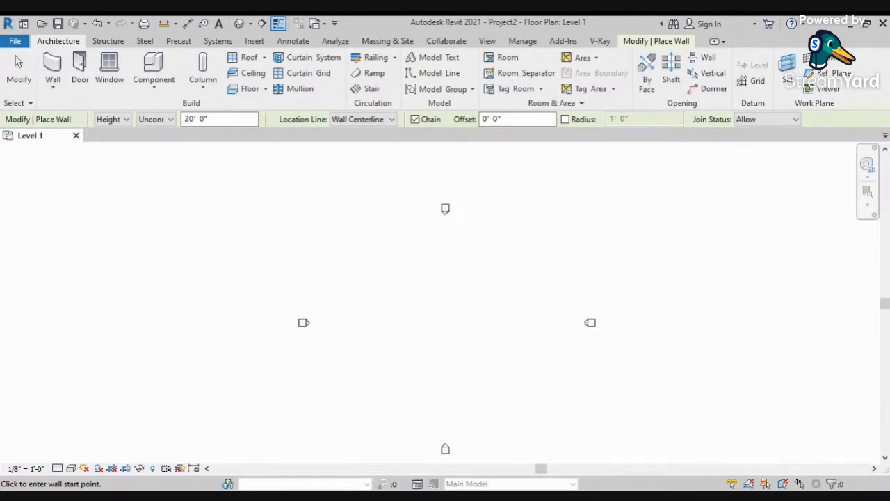
End wall placement and open the North elevation to view its level lines
{"action": "key", "text": "Escape"}
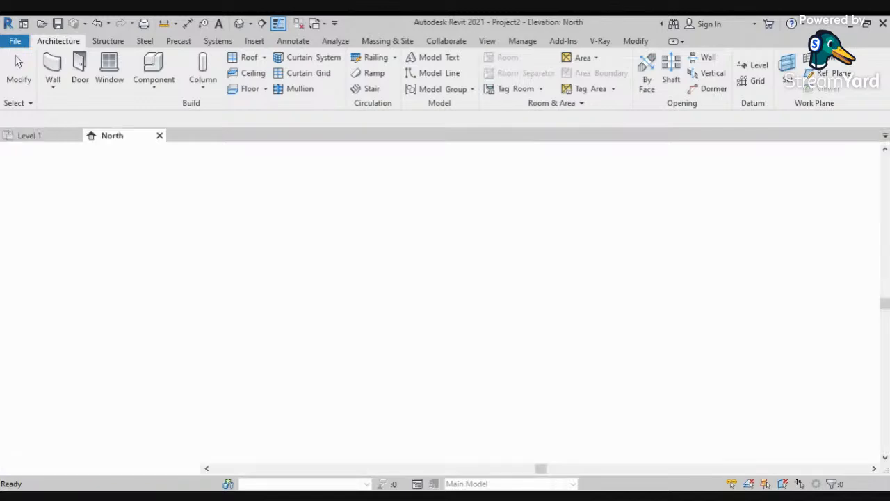
{"action": "scroll", "coordinate": [334, 322], "scroll_direction": "down", "scroll_amount": 4}
{"action": "scroll", "coordinate": [337, 329], "scroll_direction": "up", "scroll_amount": 4}
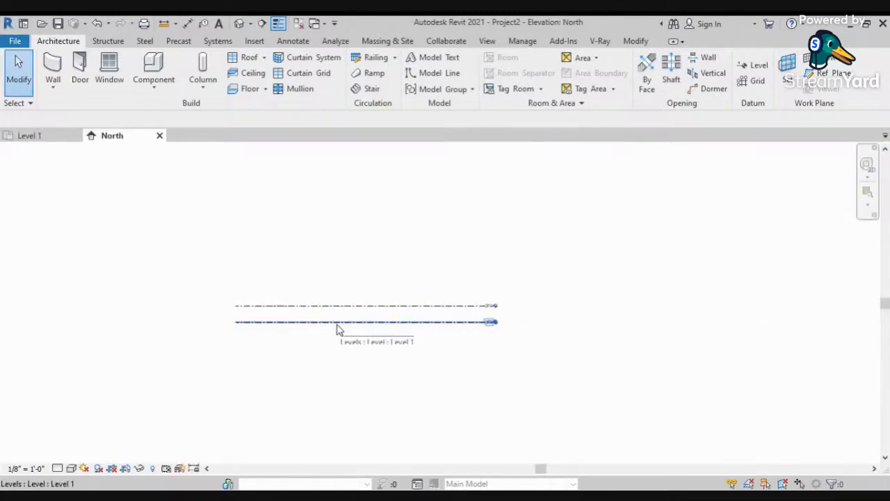
Examine the names, elevations and end markers of the Level 1 and Level 2 lines in the North elevation
{"action": "middle_click_drag", "start_coordinate": [338, 327], "coordinate": [410, 332]}
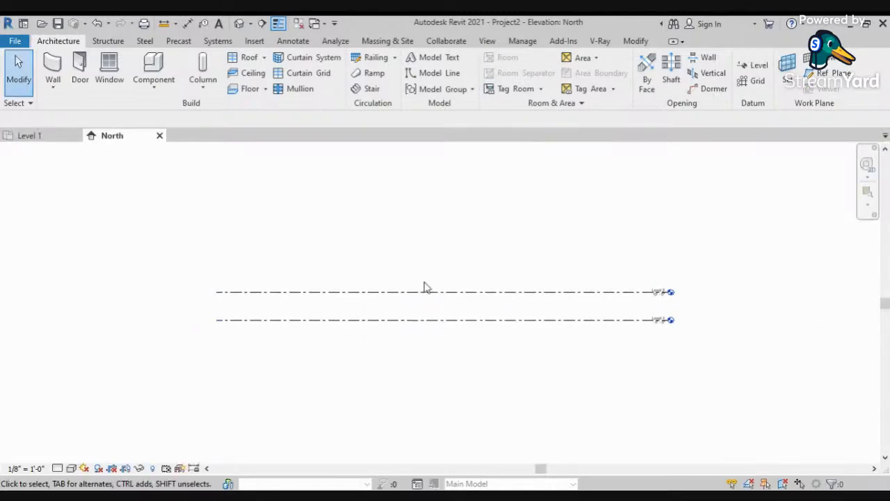
{"action": "scroll", "coordinate": [549, 311], "scroll_direction": "up", "scroll_amount": 3}
{"action": "scroll", "coordinate": [532, 306], "scroll_direction": "down", "scroll_amount": 4}
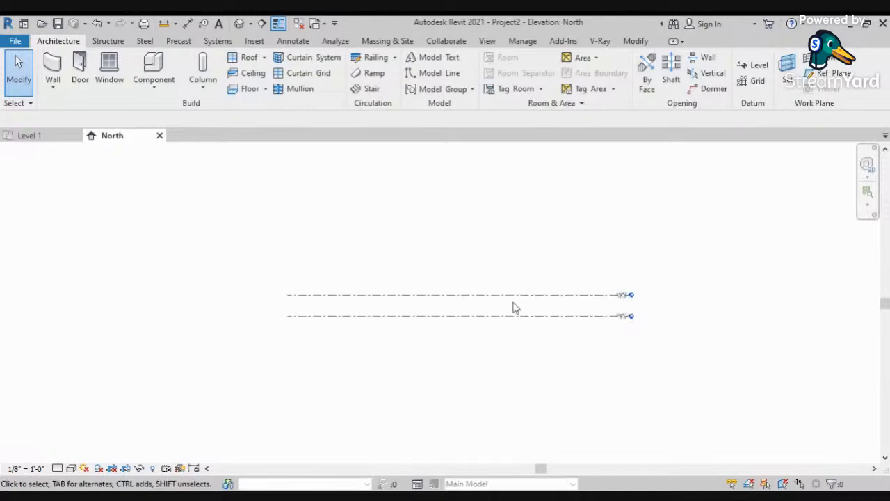
{"action": "scroll", "coordinate": [628, 318], "scroll_direction": "up", "scroll_amount": 5}
{"action": "scroll", "coordinate": [624, 317], "scroll_direction": "up", "scroll_amount": 2}
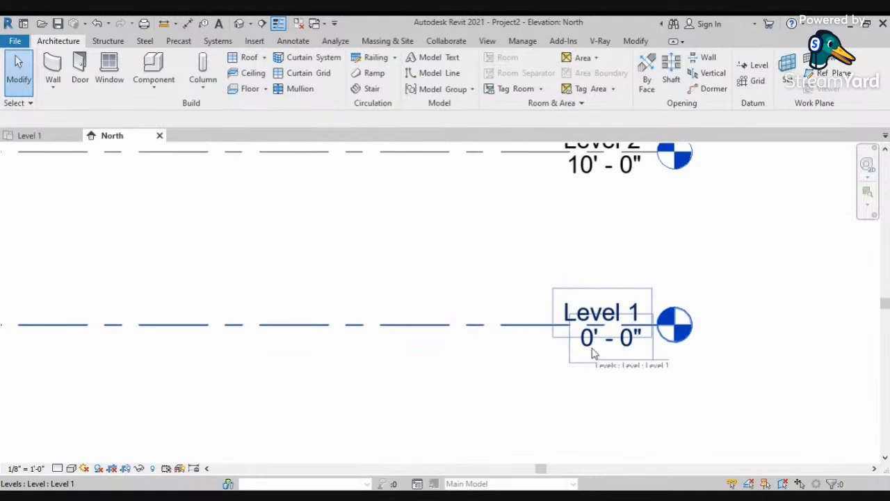
{"action": "scroll", "coordinate": [582, 336], "scroll_direction": "down", "scroll_amount": 4}
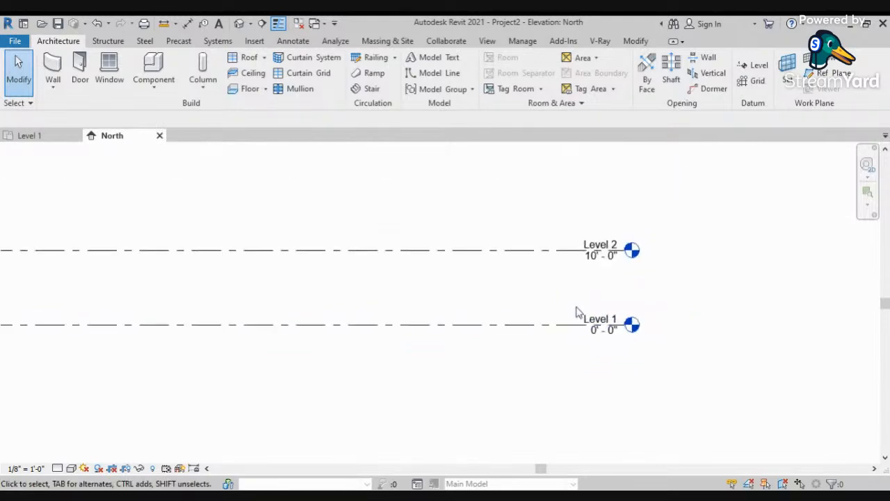
{"action": "left_click", "coordinate": [564, 272]}
{"action": "scroll", "coordinate": [600, 278], "scroll_direction": "up", "scroll_amount": 4}
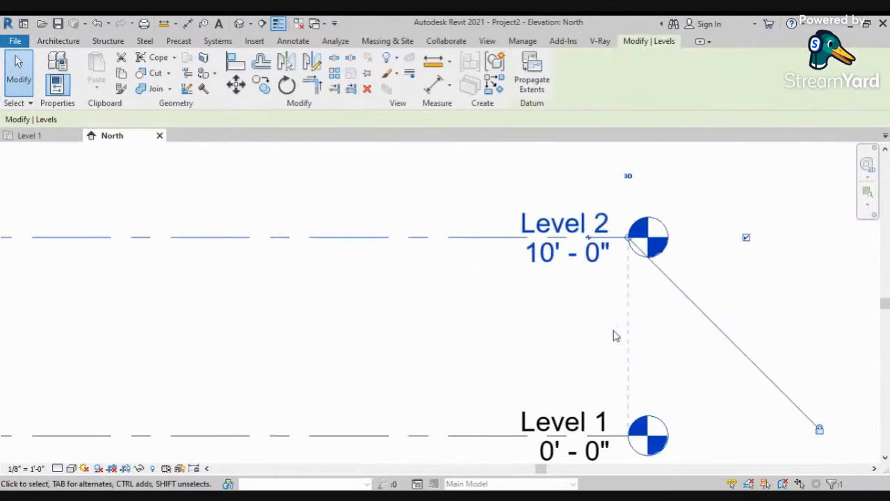
{"action": "scroll", "coordinate": [555, 272], "scroll_direction": "down", "scroll_amount": 7}
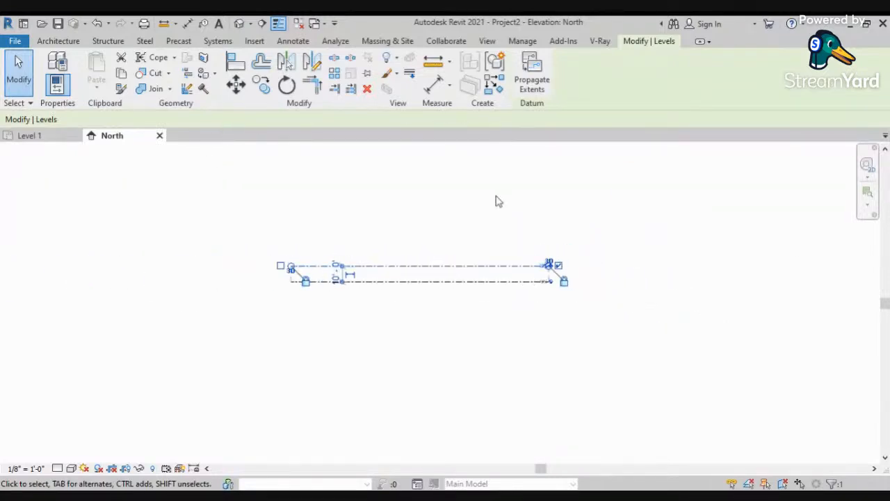
{"action": "left_click", "coordinate": [492, 238]}
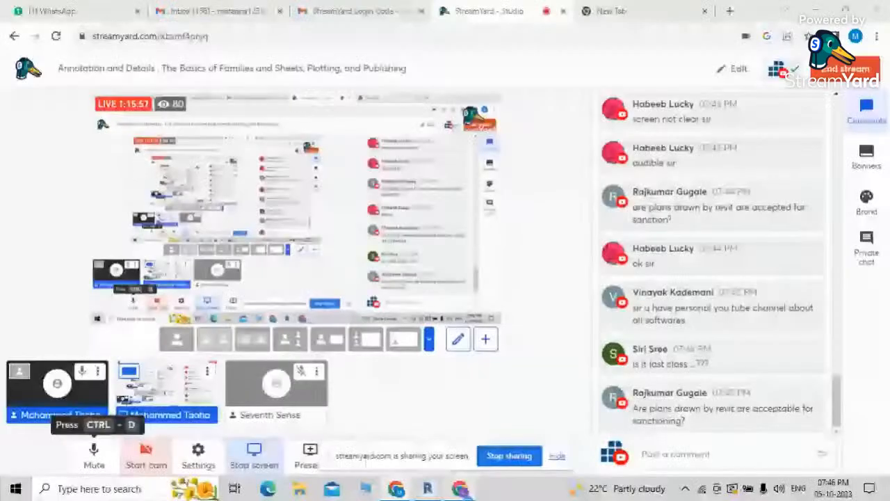
Switch back to Revit and review the project's view list together with the two level lines in the North elevation
{"action": "left_click", "coordinate": [430, 490]}
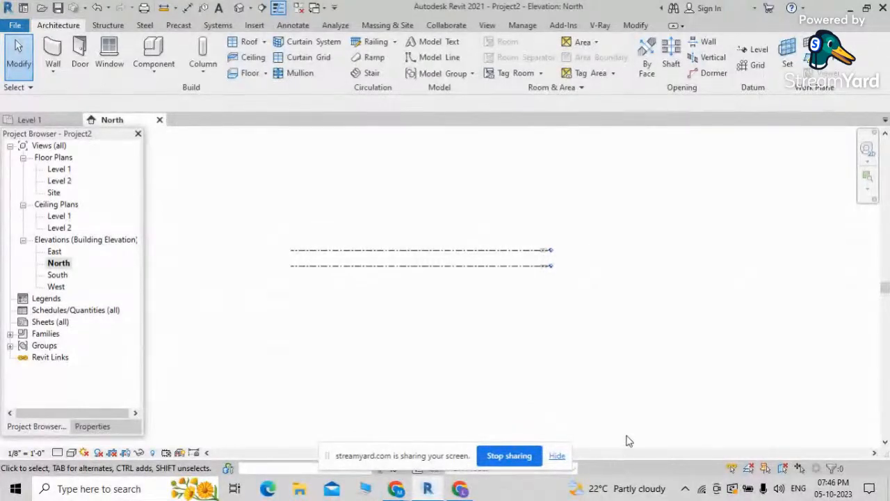
{"action": "scroll", "coordinate": [446, 252], "scroll_direction": "up", "scroll_amount": 4}
{"action": "middle_click_drag", "start_coordinate": [617, 275], "coordinate": [619, 272]}
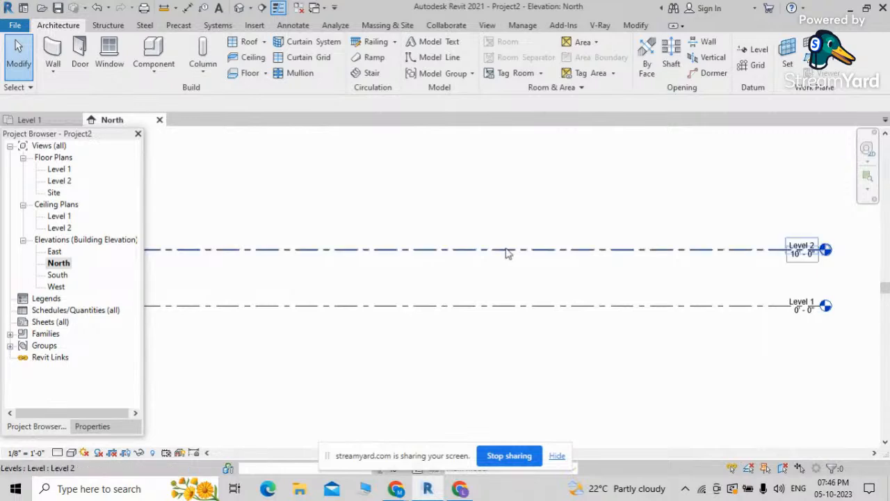
{"action": "left_click", "coordinate": [228, 305]}
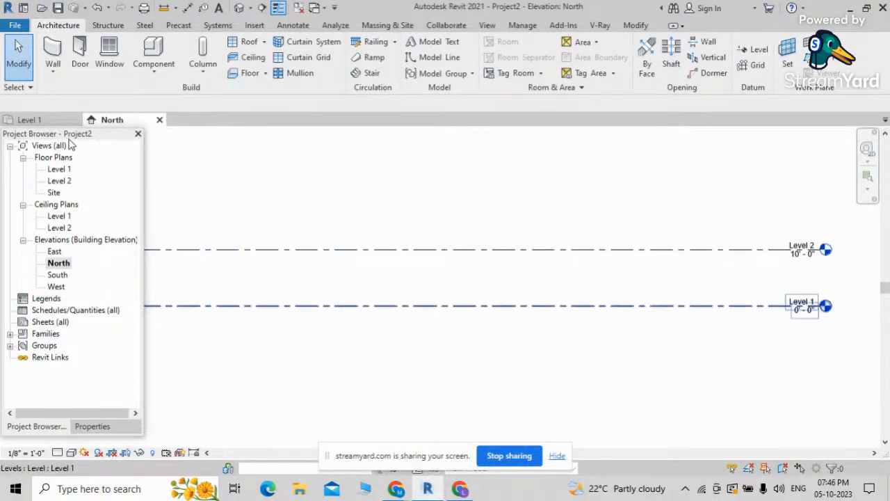
{"action": "left_click", "coordinate": [10, 146]}
{"action": "left_click", "coordinate": [10, 147]}
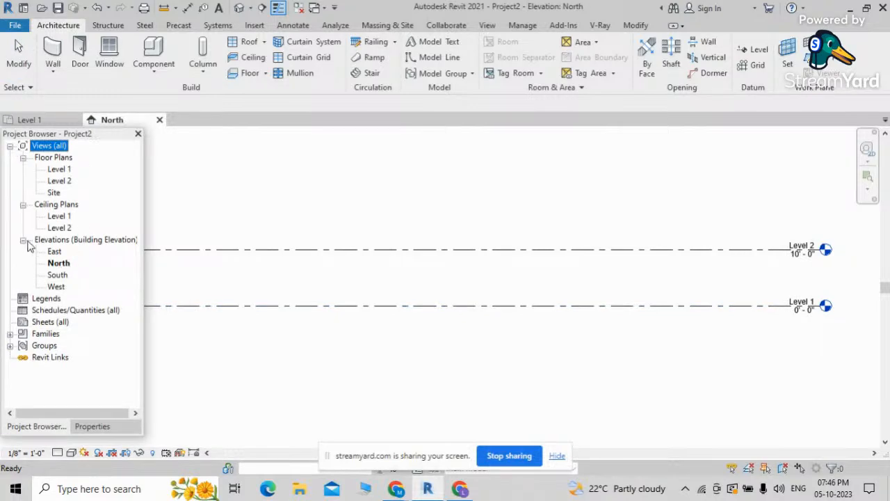
{"action": "left_click", "coordinate": [66, 266]}
{"action": "scroll", "coordinate": [693, 324], "scroll_direction": "down", "scroll_amount": 3}
{"action": "middle_click_drag", "start_coordinate": [654, 325], "coordinate": [644, 260]}
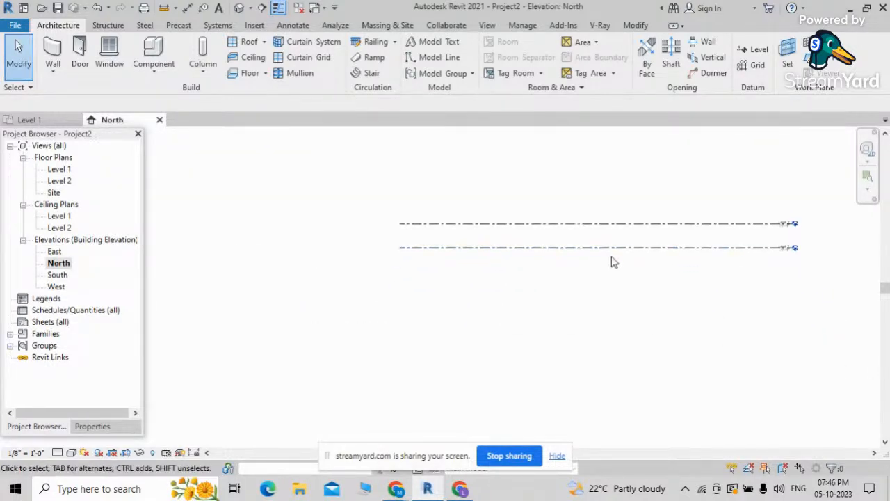
{"action": "middle_click_drag", "start_coordinate": [575, 234], "coordinate": [443, 267]}
{"action": "scroll", "coordinate": [445, 262], "scroll_direction": "up", "scroll_amount": 1}
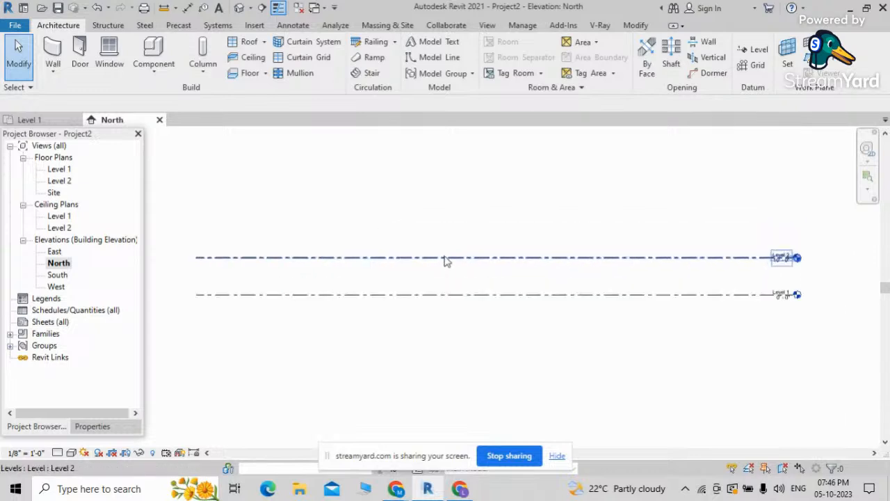
{"action": "scroll", "coordinate": [543, 257], "scroll_direction": "down", "scroll_amount": 1}
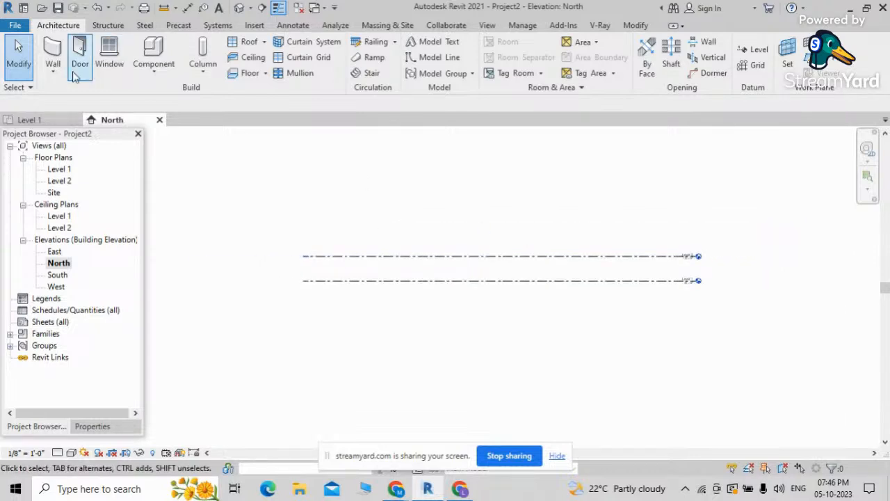
Place a new level 12' above Level 2, spanning the full length of the existing level lines, and end level placement
{"action": "left_click", "coordinate": [749, 50]}
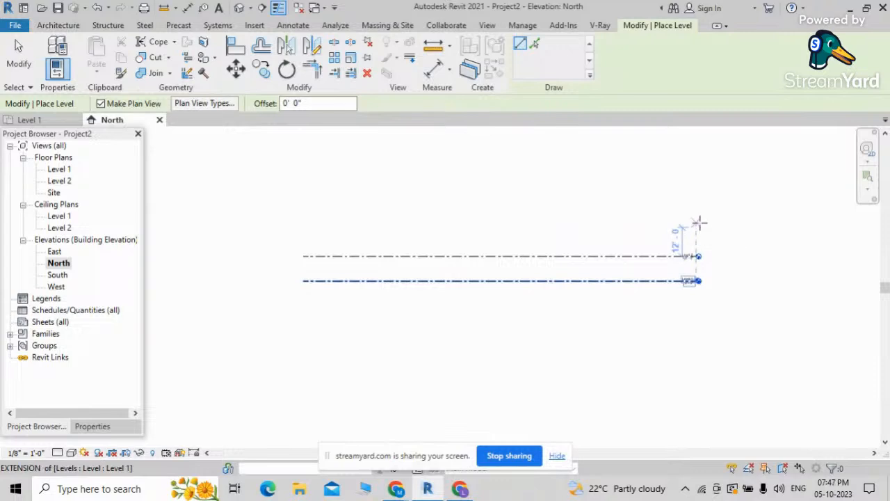
{"action": "left_click", "coordinate": [699, 224]}
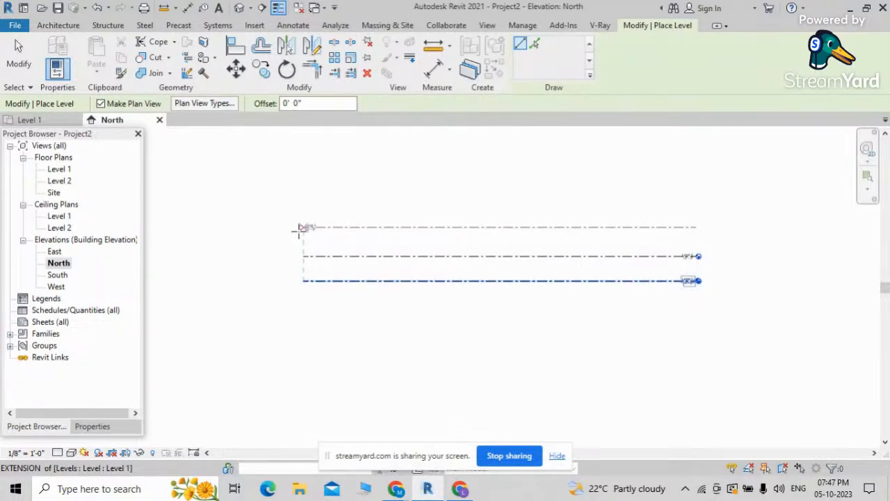
{"action": "left_click", "coordinate": [301, 228]}
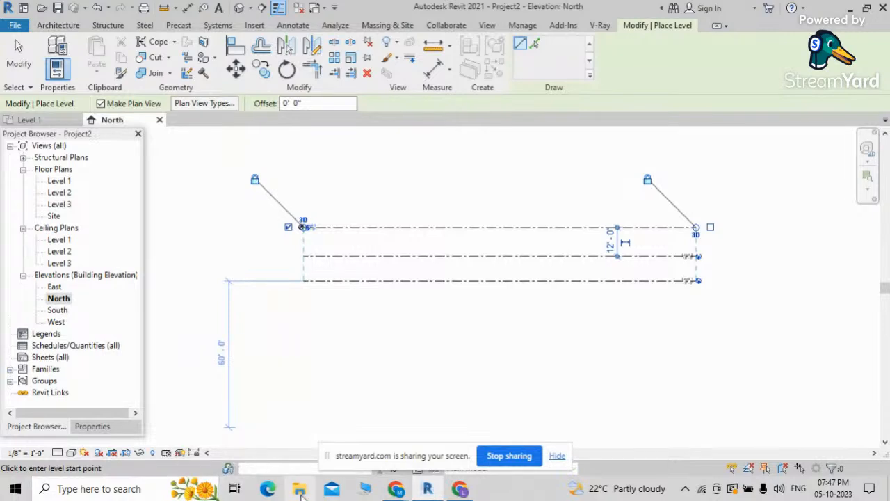
{"action": "key", "text": "Escape"}
{"action": "key", "text": "Escape"}
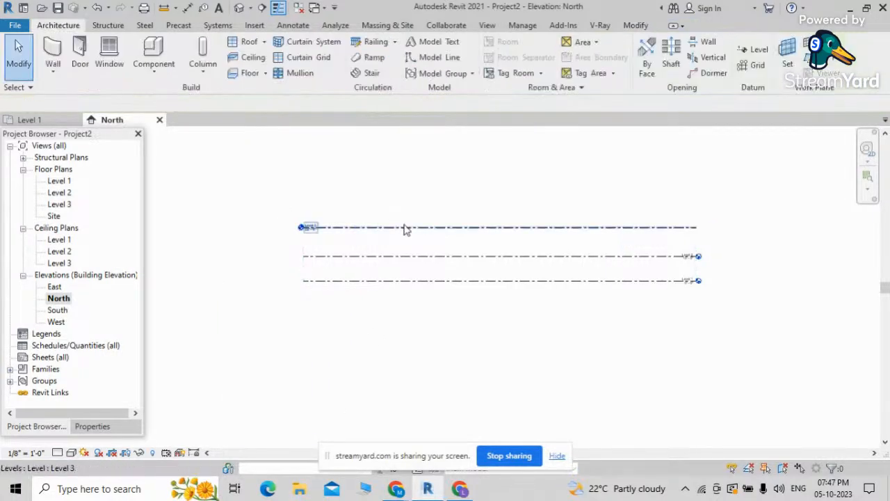
Set the distance between the new top level and Level 2 to 10'
{"action": "left_click", "coordinate": [408, 228]}
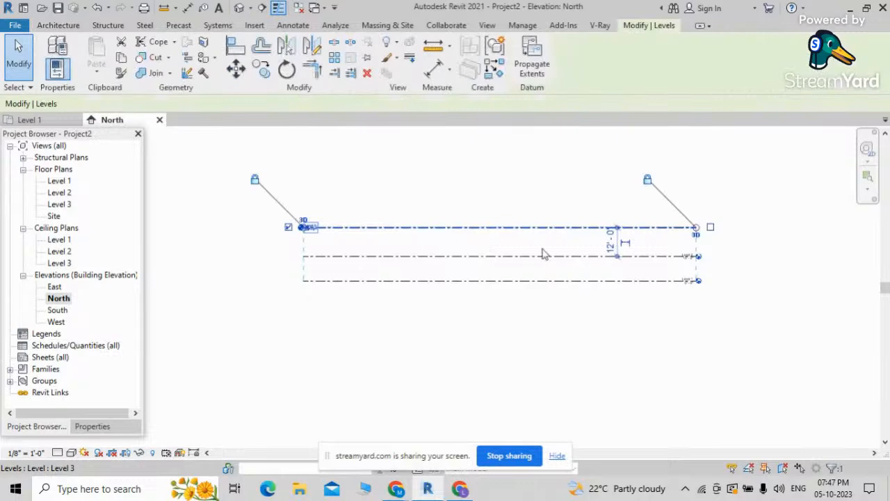
{"action": "left_click", "coordinate": [609, 241]}
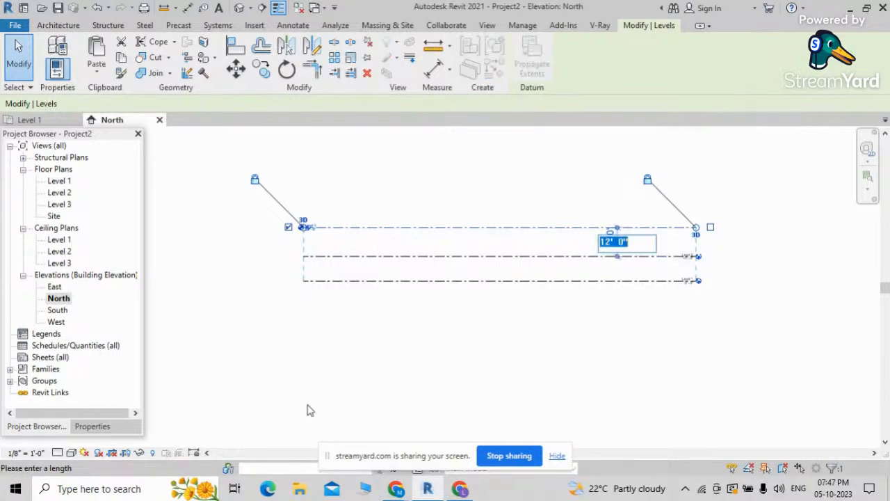
{"action": "type", "text": "1"}
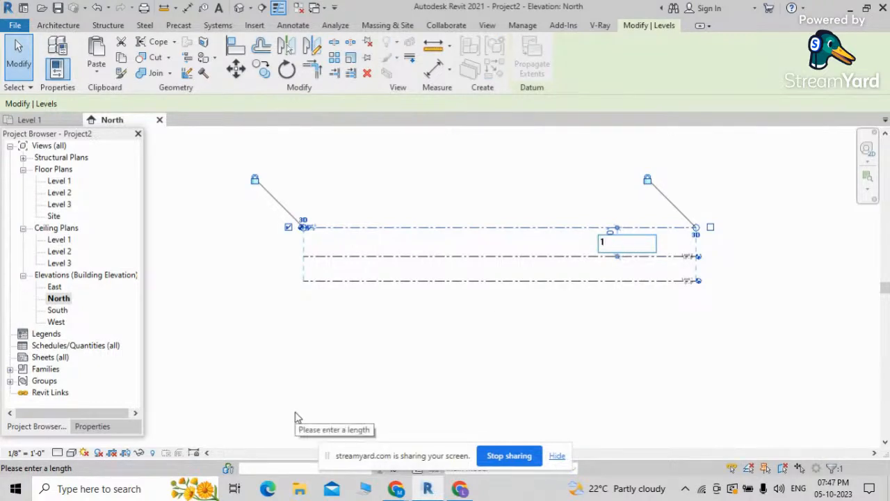
{"action": "type", "text": "0"}
{"action": "key", "text": "Return"}
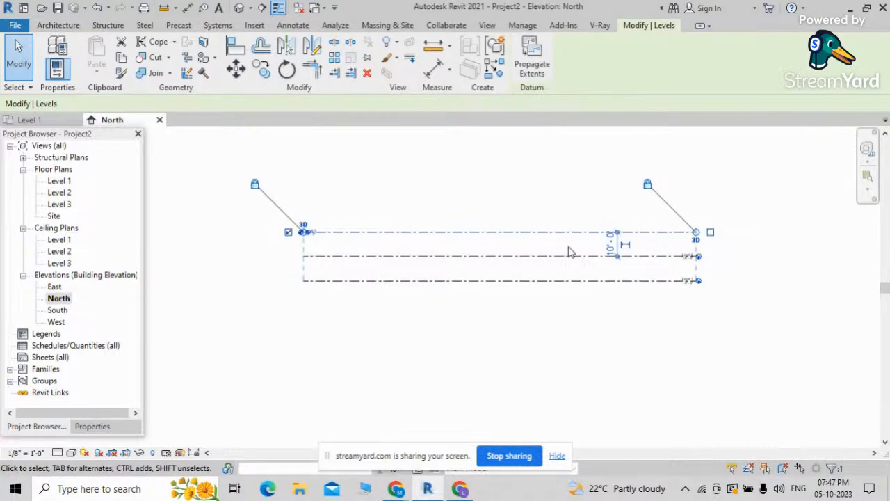
Try a 15' distance between the top level and Level 2, and restore it to 10'
{"action": "left_click", "coordinate": [609, 243]}
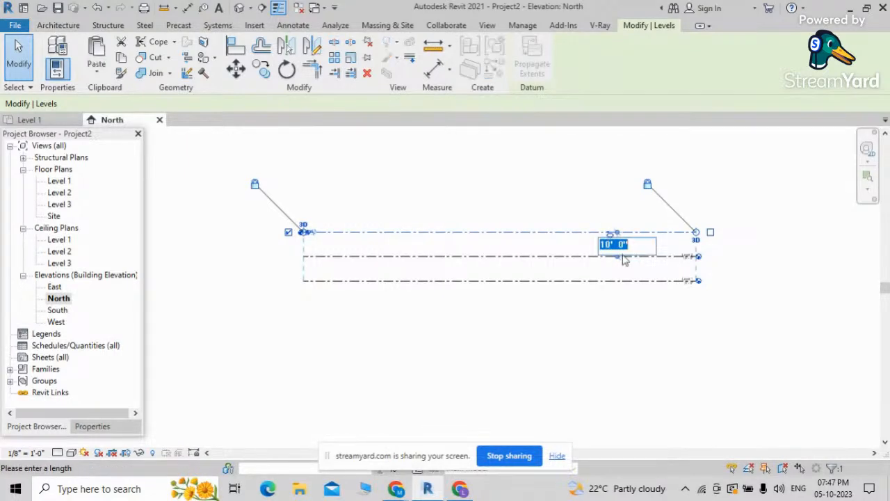
{"action": "type", "text": "15"}
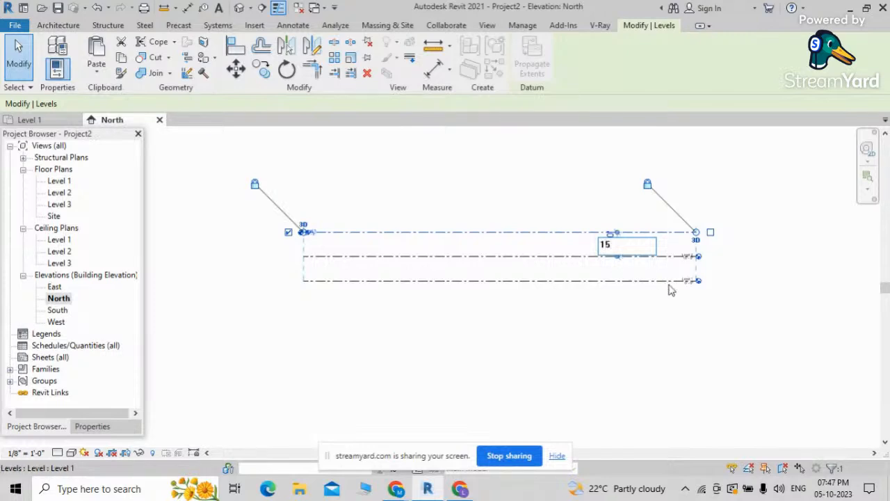
{"action": "key", "text": "Return"}
{"action": "scroll", "coordinate": [612, 240], "scroll_direction": "up", "scroll_amount": 2}
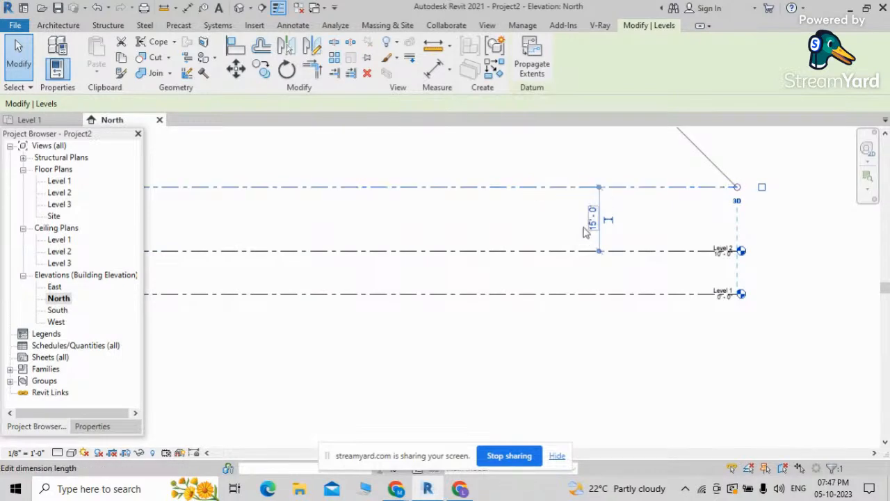
{"action": "left_click", "coordinate": [592, 220]}
{"action": "type", "text": "10"}
{"action": "key", "text": "Return"}
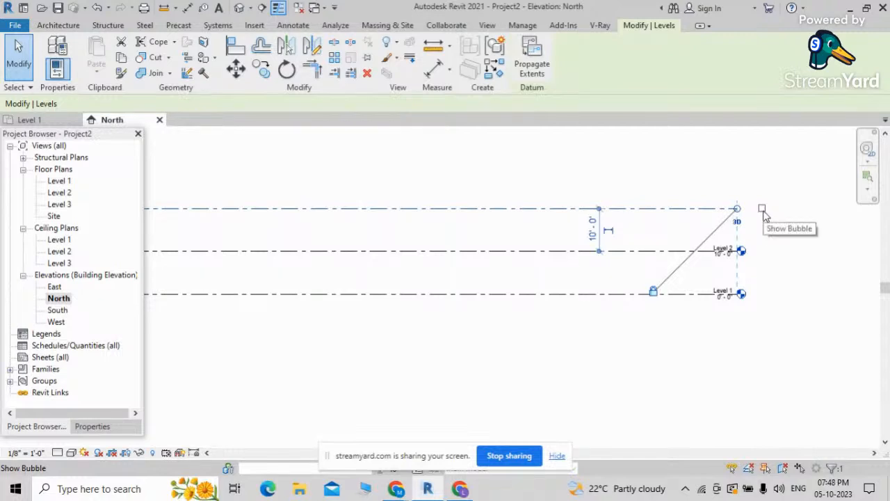
Show the level bubble at the right end of the top level, in line with the other level heads
{"action": "left_click", "coordinate": [762, 209]}
{"action": "scroll", "coordinate": [761, 209], "scroll_direction": "up", "scroll_amount": 5}
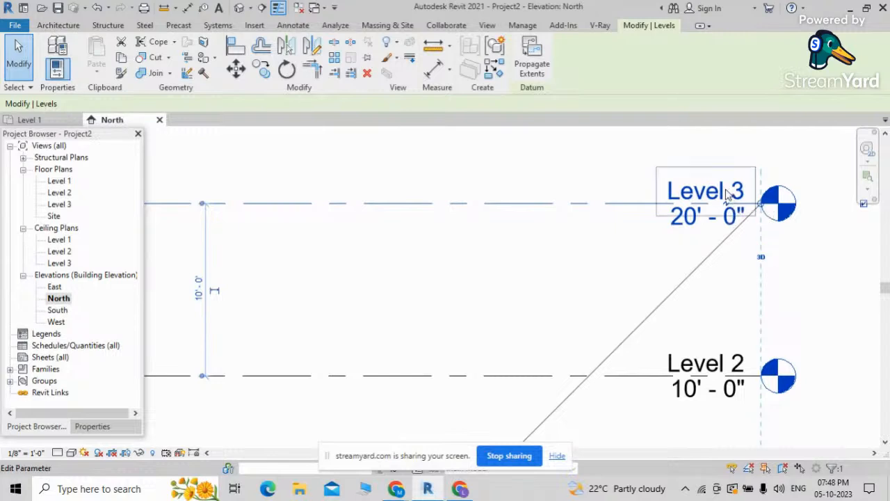
{"action": "scroll", "coordinate": [657, 200], "scroll_direction": "down", "scroll_amount": 2}
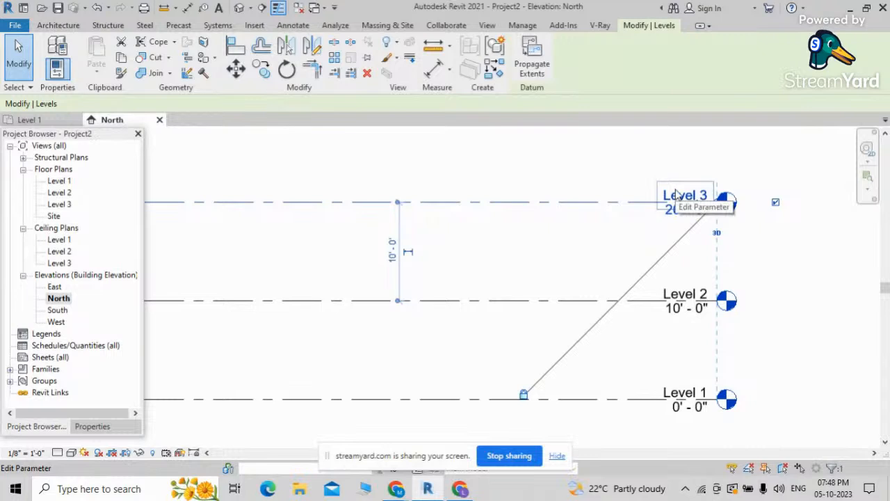
{"action": "left_click", "coordinate": [676, 194]}
{"action": "left_click", "coordinate": [680, 195]}
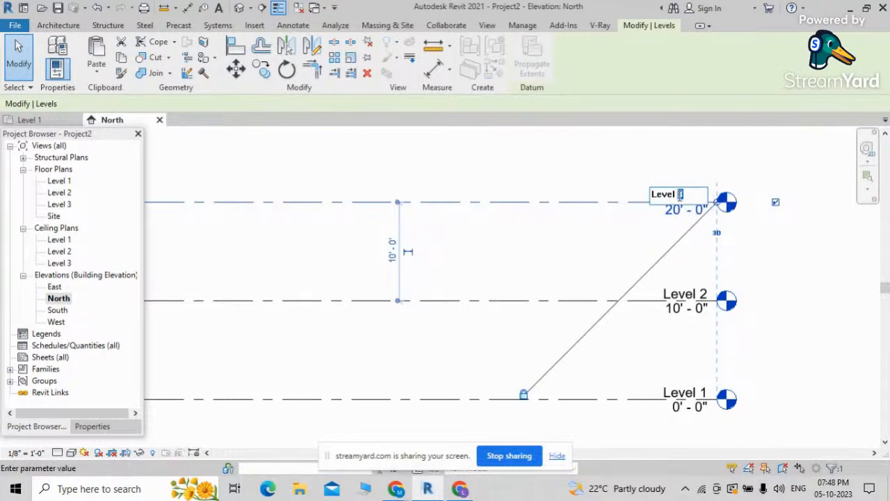
{"action": "left_click_drag", "start_coordinate": [692, 197], "coordinate": [579, 206]}
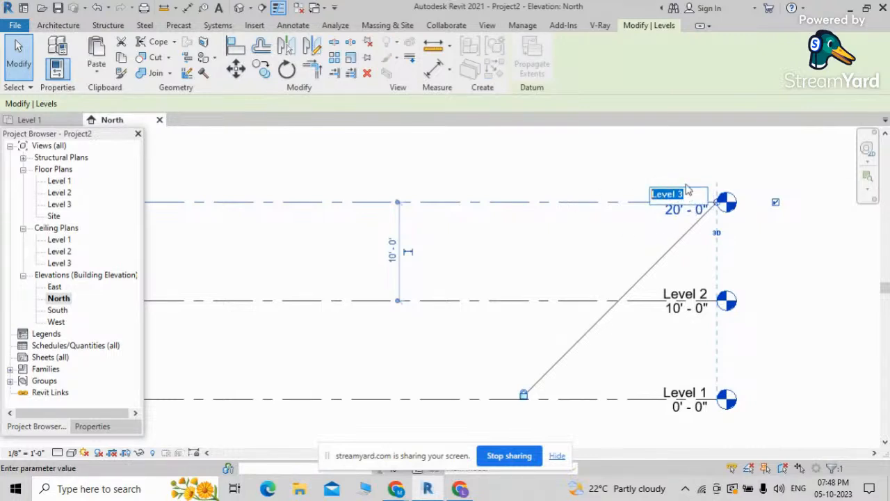
{"action": "left_click", "coordinate": [687, 185]}
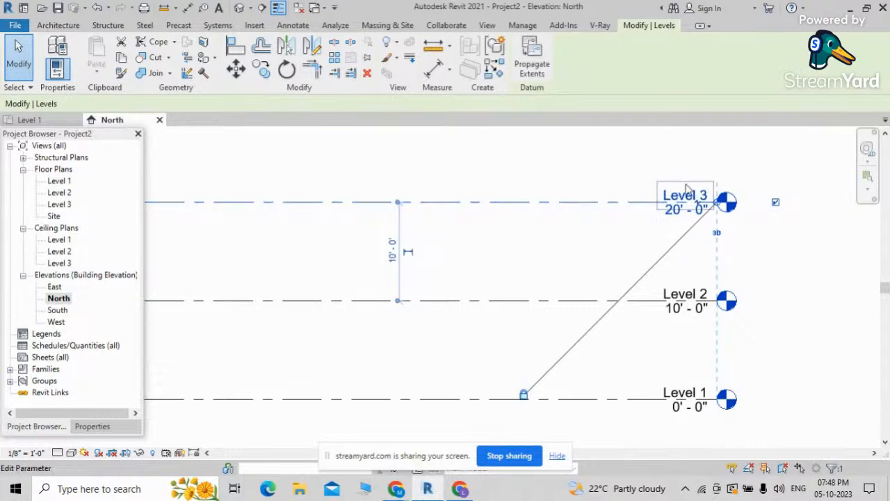
Rename Level 3 as "2nd floor" and rename its corresponding views too
{"action": "scroll", "coordinate": [687, 188], "scroll_direction": "up", "scroll_amount": 1}
{"action": "left_click", "coordinate": [682, 198]}
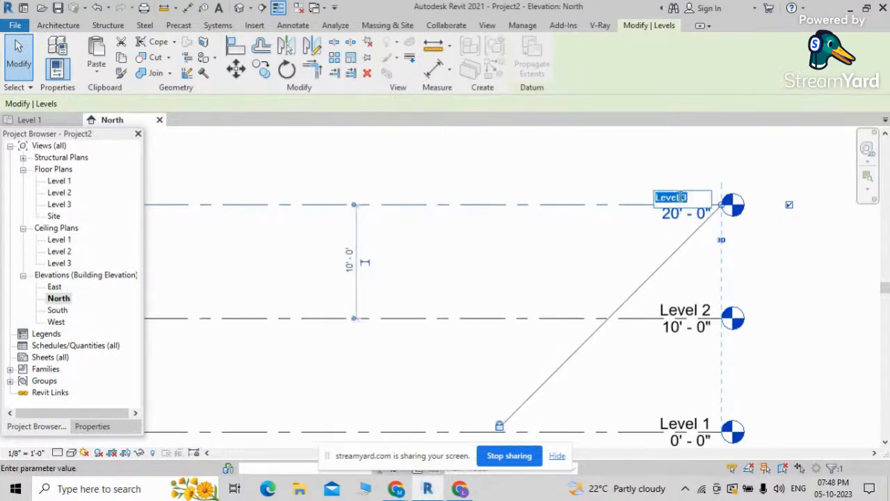
{"action": "type", "text": "2nd"}
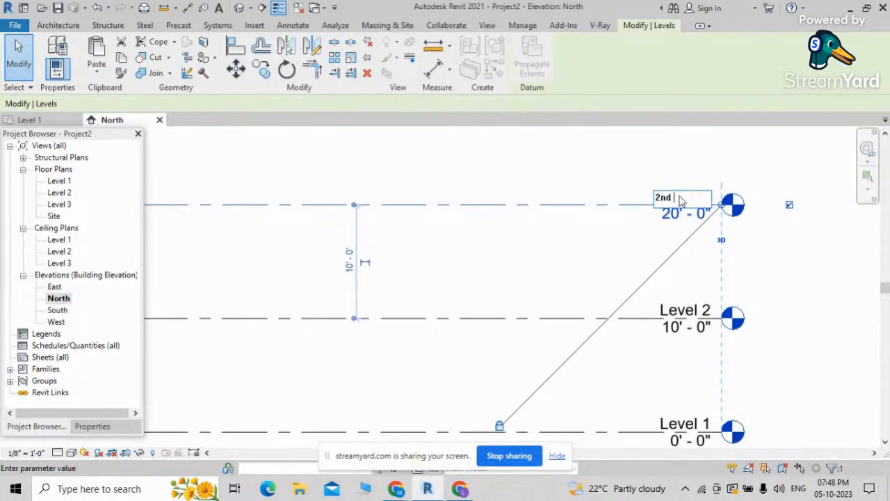
{"action": "type", "text": " floor"}
{"action": "left_click", "coordinate": [581, 287]}
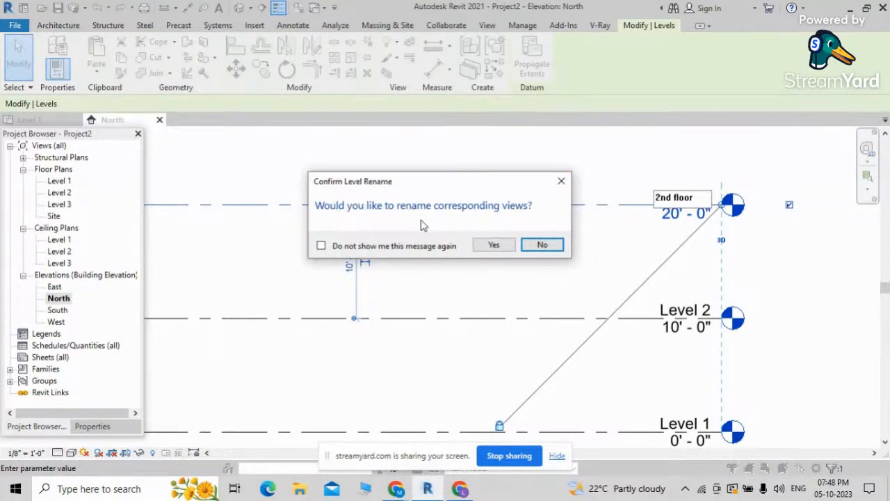
{"action": "left_click", "coordinate": [508, 249]}
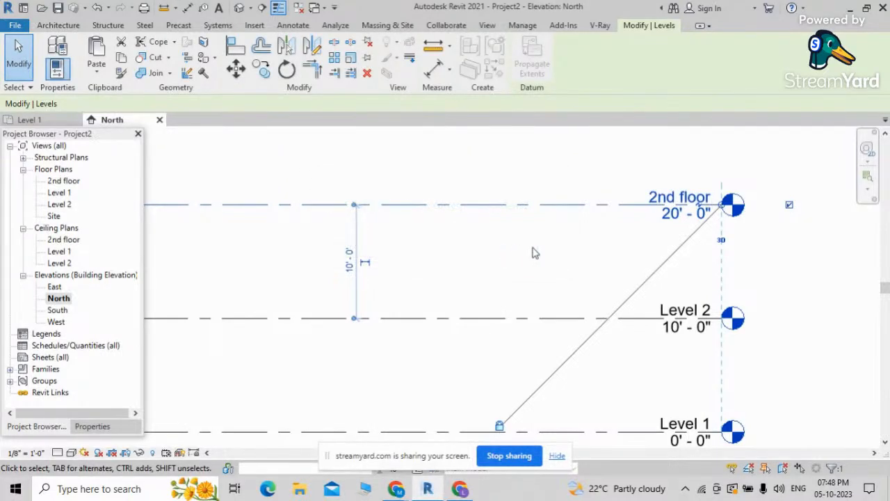
Rename Level 2 as "1st floor" and rename its corresponding views too
{"action": "scroll", "coordinate": [536, 253], "scroll_direction": "down", "scroll_amount": 2}
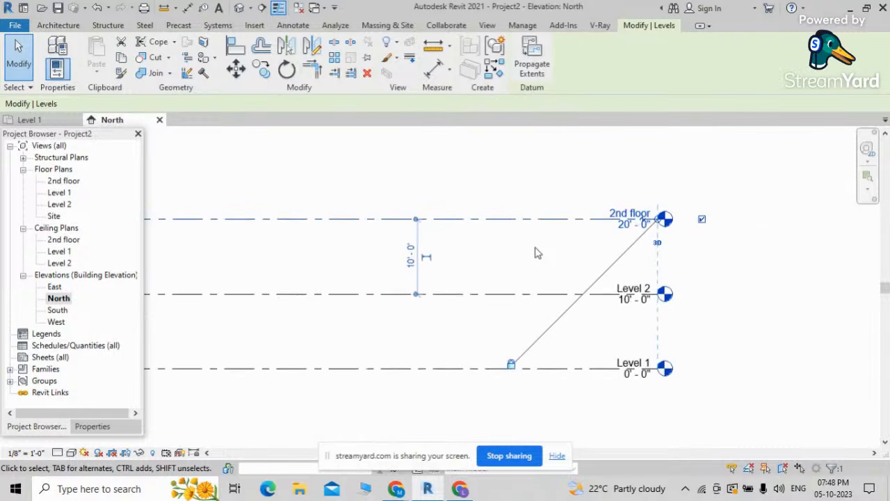
{"action": "left_click", "coordinate": [633, 292]}
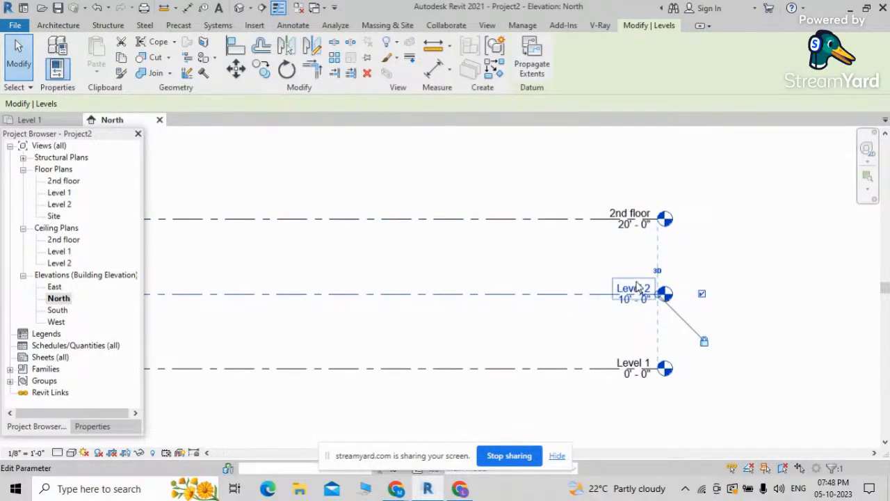
{"action": "left_click", "coordinate": [635, 286]}
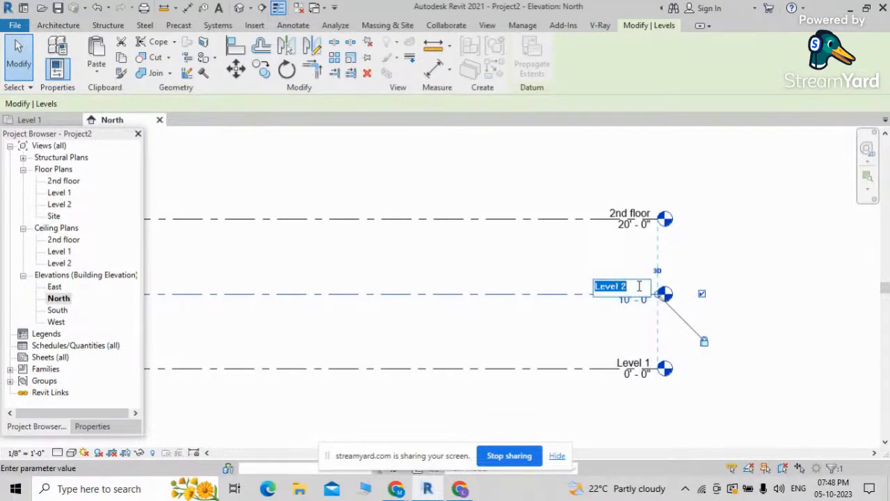
{"action": "type", "text": "1st floor"}
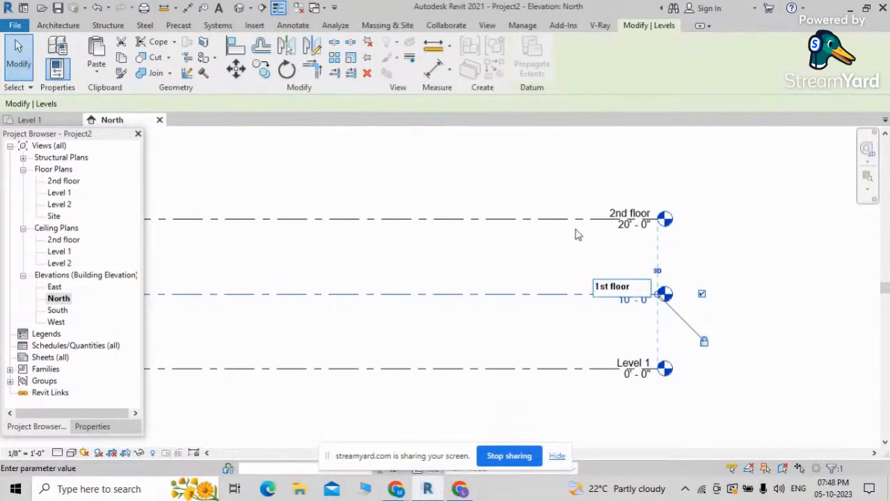
{"action": "left_click", "coordinate": [568, 240]}
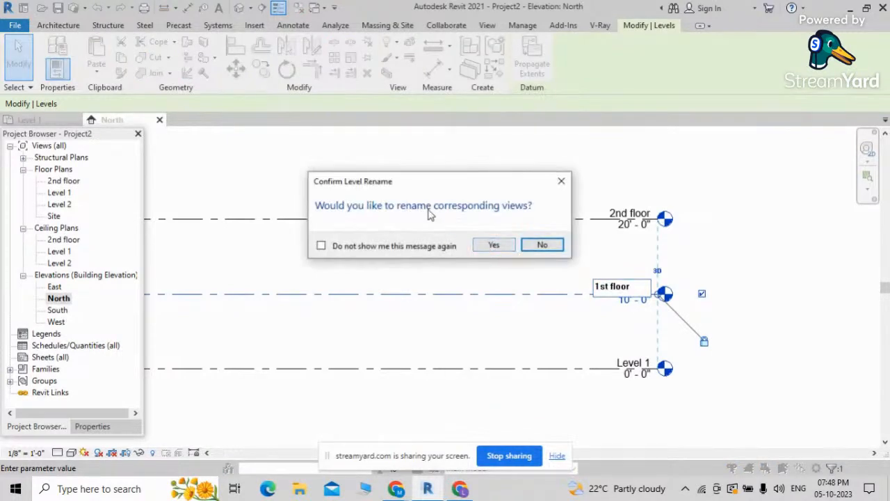
{"action": "left_click", "coordinate": [495, 248]}
{"action": "left_click", "coordinate": [661, 403]}
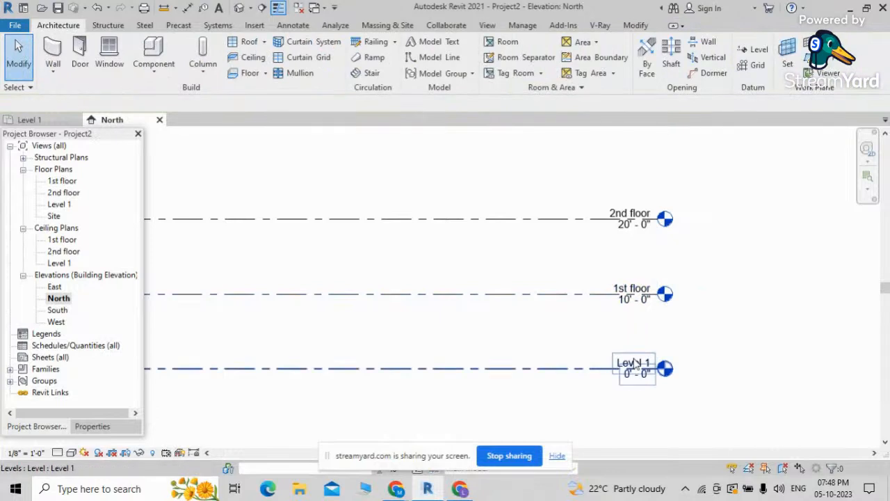
{"action": "left_click", "coordinate": [638, 367]}
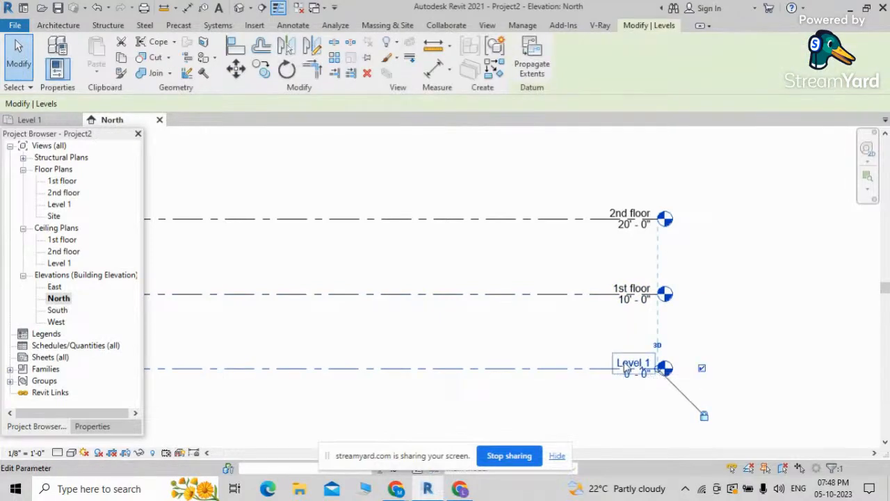
{"action": "left_click", "coordinate": [631, 360]}
{"action": "key", "text": "Escape"}
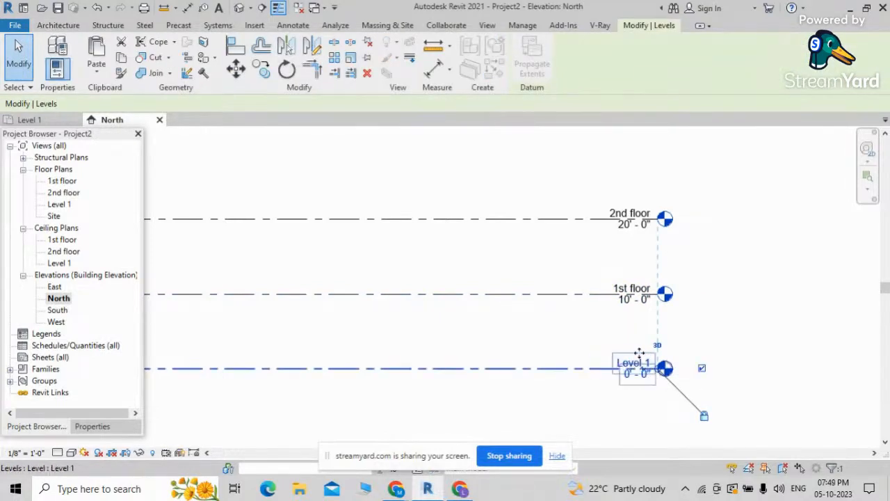
{"action": "key", "text": "Escape"}
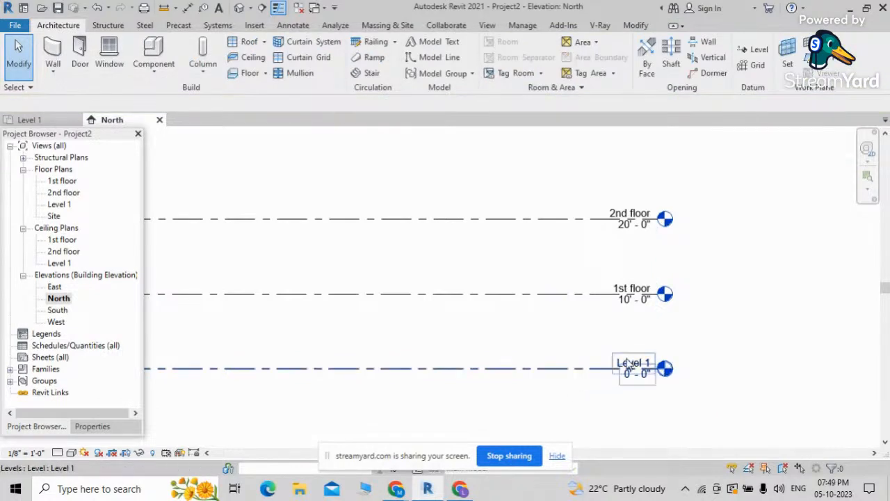
Rename Level 1 as "Ground floor" and rename its corresponding views too
{"action": "left_click", "coordinate": [633, 366]}
{"action": "left_click", "coordinate": [635, 374]}
{"action": "left_click", "coordinate": [631, 360]}
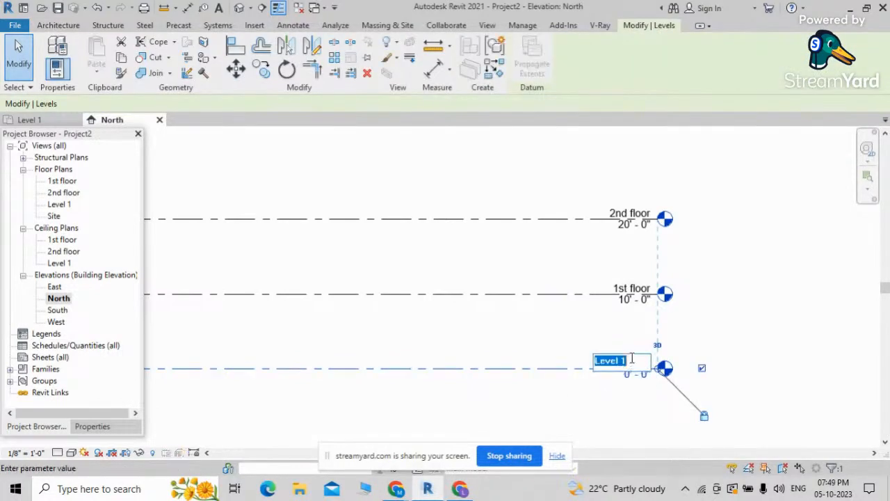
{"action": "type", "text": "Ground floor"}
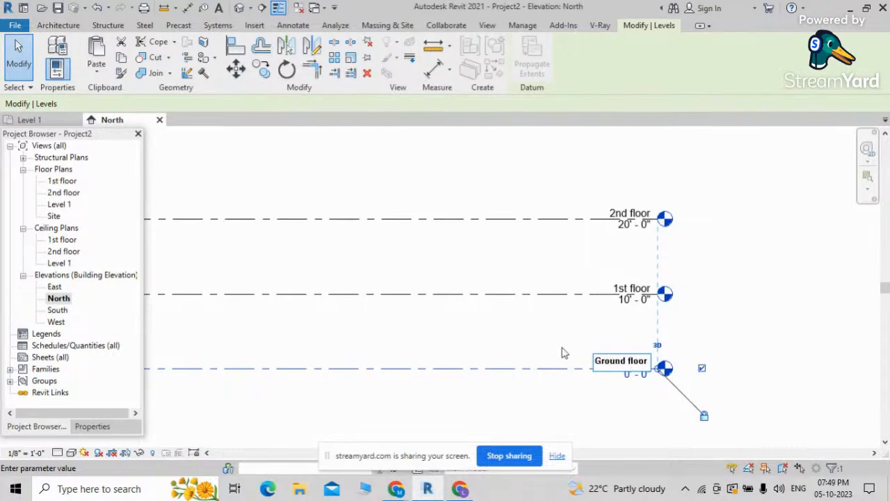
{"action": "left_click", "coordinate": [732, 339]}
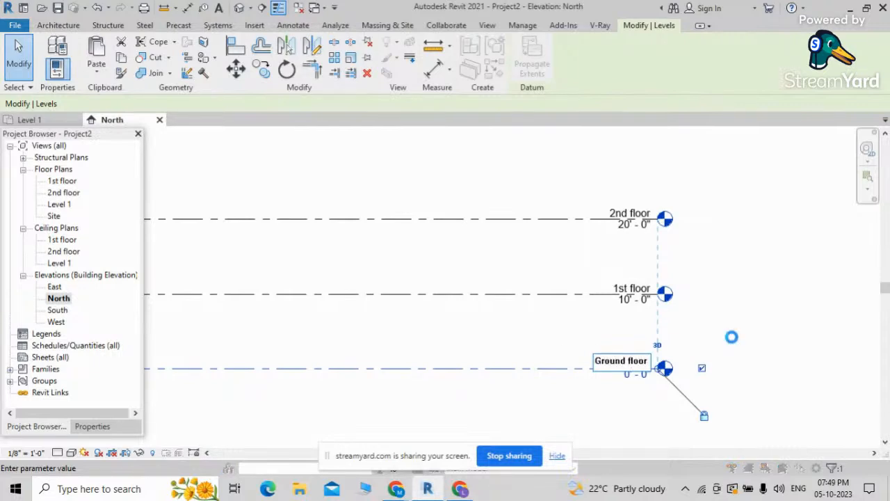
{"action": "left_click", "coordinate": [501, 247]}
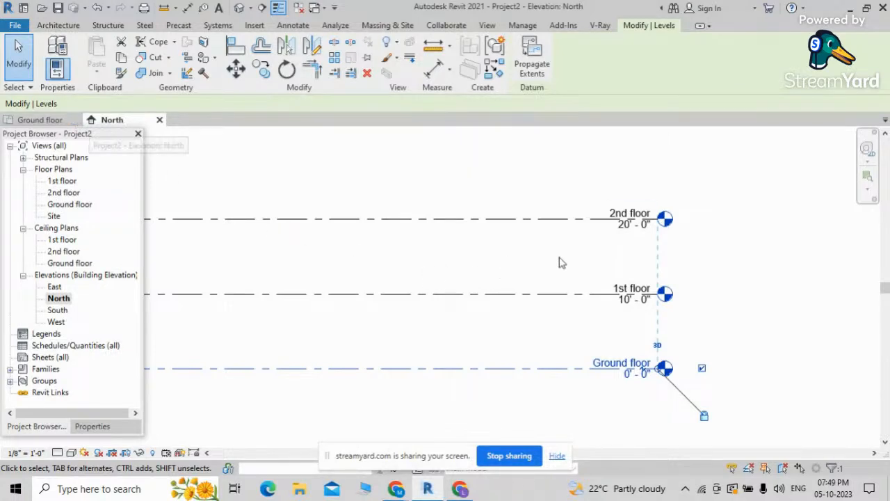
{"action": "key", "text": "Escape"}
{"action": "scroll", "coordinate": [529, 261], "scroll_direction": "down", "scroll_amount": 5}
{"action": "middle_click_drag", "start_coordinate": [449, 244], "coordinate": [546, 261]}
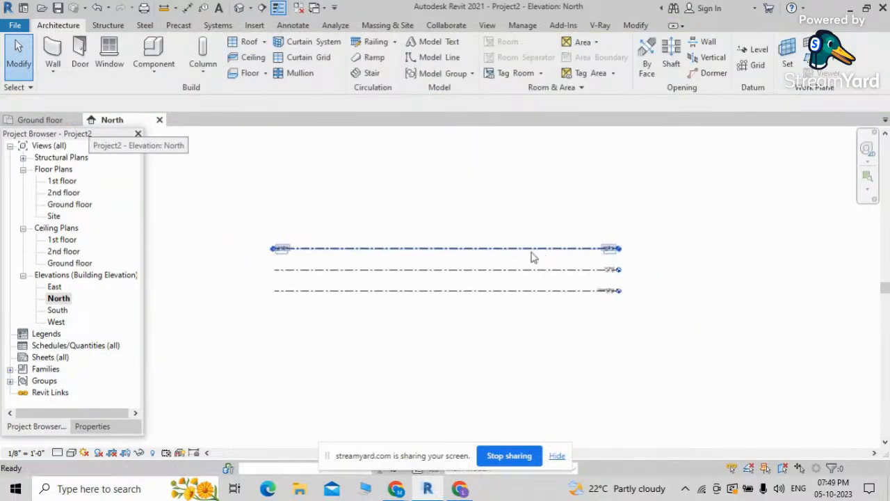
{"action": "scroll", "coordinate": [344, 249], "scroll_direction": "up", "scroll_amount": 3}
{"action": "scroll", "coordinate": [335, 265], "scroll_direction": "down", "scroll_amount": 3}
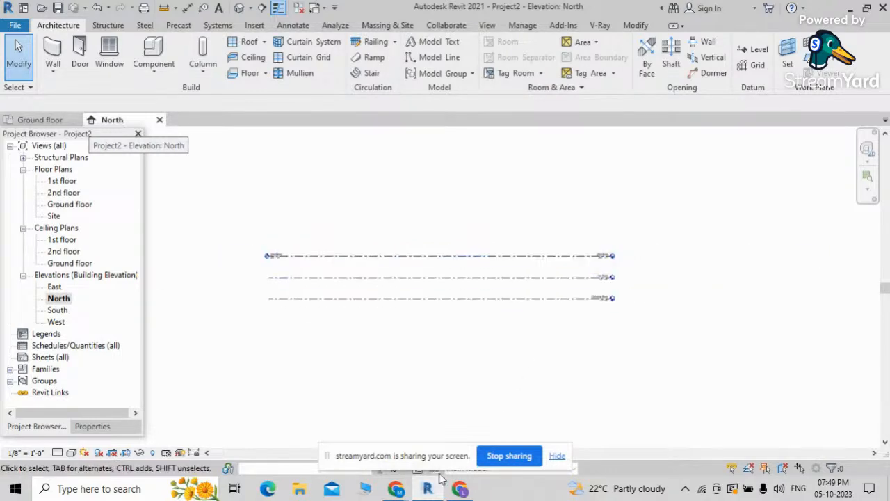
{"action": "left_click_drag", "start_coordinate": [587, 213], "coordinate": [546, 271]}
{"action": "scroll", "coordinate": [547, 268], "scroll_direction": "up", "scroll_amount": 2}
{"action": "left_click", "coordinate": [558, 224]}
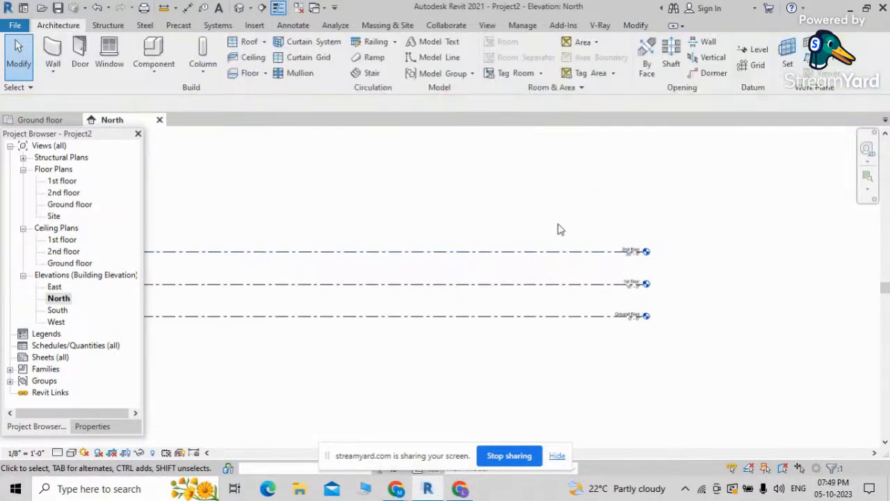
{"action": "scroll", "coordinate": [598, 253], "scroll_direction": "up", "scroll_amount": 1}
{"action": "scroll", "coordinate": [606, 274], "scroll_direction": "down", "scroll_amount": 2}
{"action": "scroll", "coordinate": [633, 316], "scroll_direction": "up", "scroll_amount": 3}
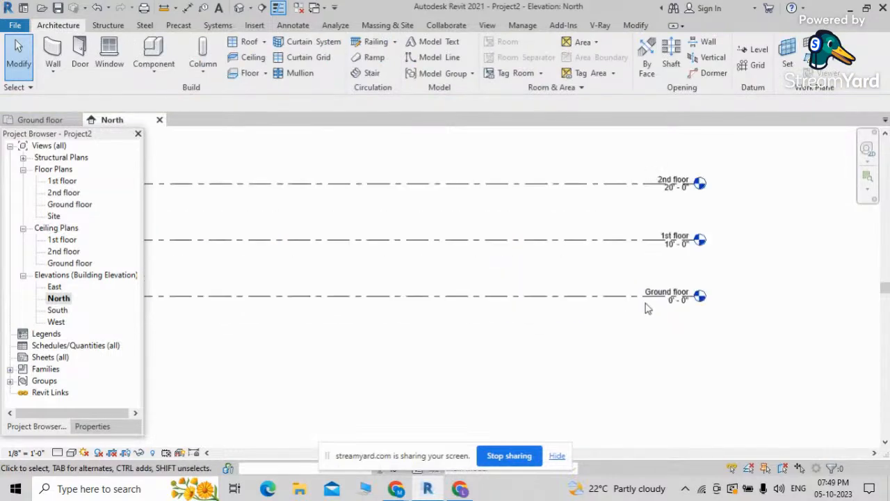
Rename the Ground floor level back to "Level 1" along with its corresponding views
{"action": "left_click", "coordinate": [655, 296]}
{"action": "scroll", "coordinate": [661, 296], "scroll_direction": "up", "scroll_amount": 1}
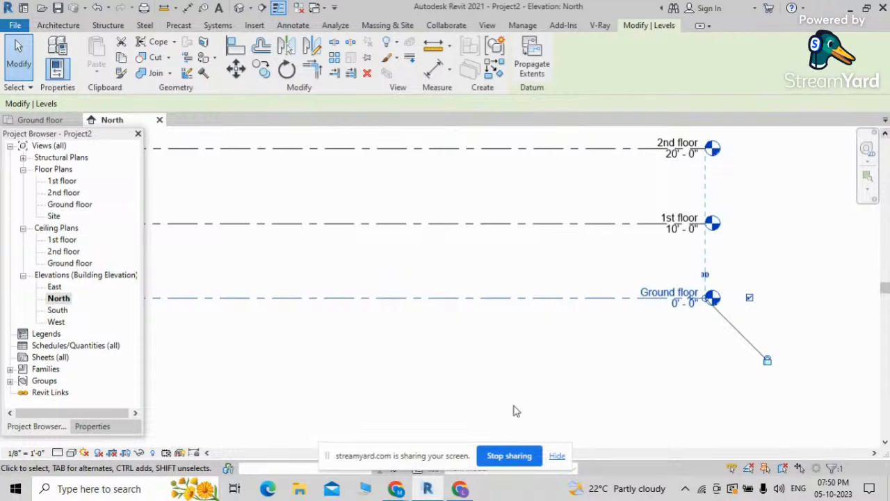
{"action": "left_click", "coordinate": [657, 290]}
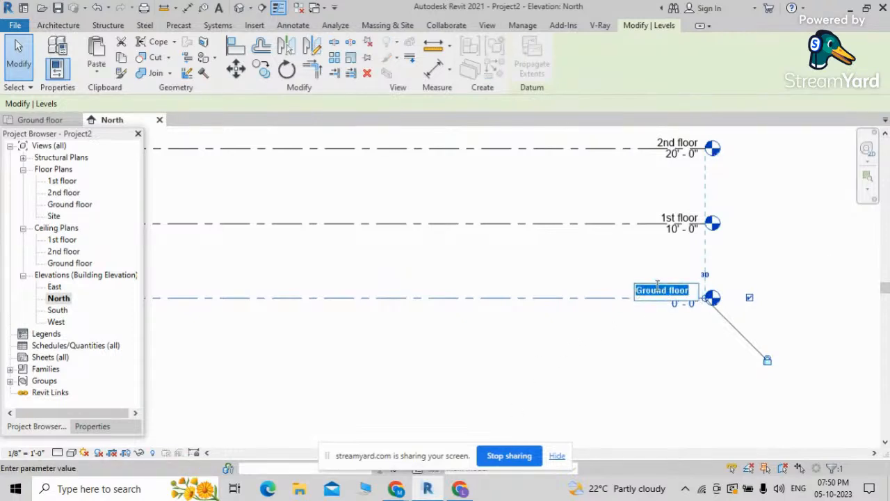
{"action": "type", "text": "Level 1"}
{"action": "key", "text": "Return"}
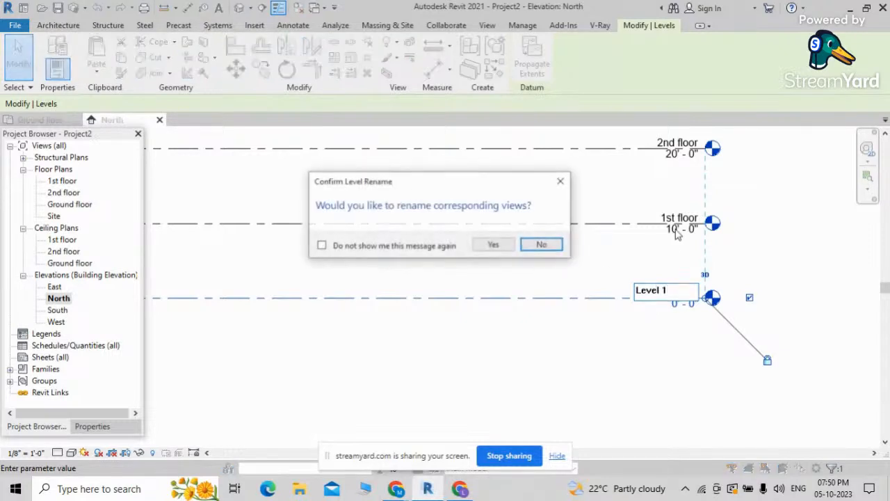
{"action": "left_click", "coordinate": [493, 245]}
Straighten the offset 1st floor level head and rename the level back to "Level 2" along with its corresponding views
{"action": "left_click", "coordinate": [685, 221]}
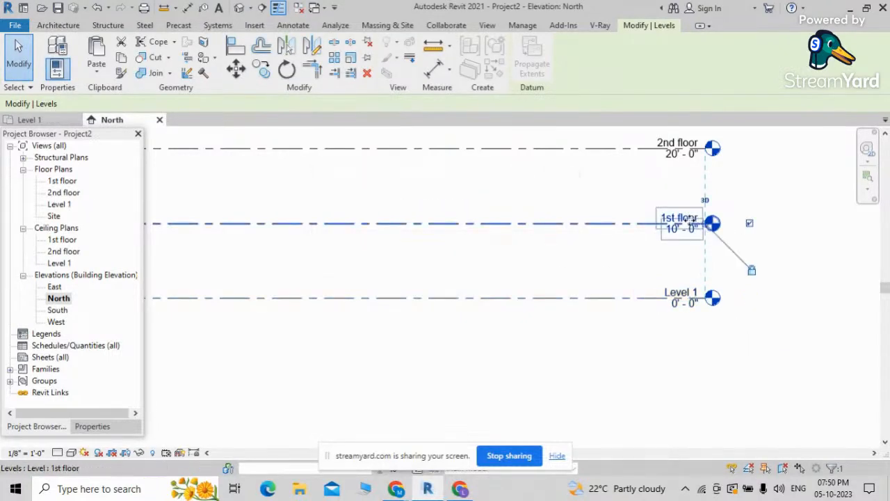
{"action": "left_click", "coordinate": [685, 221]}
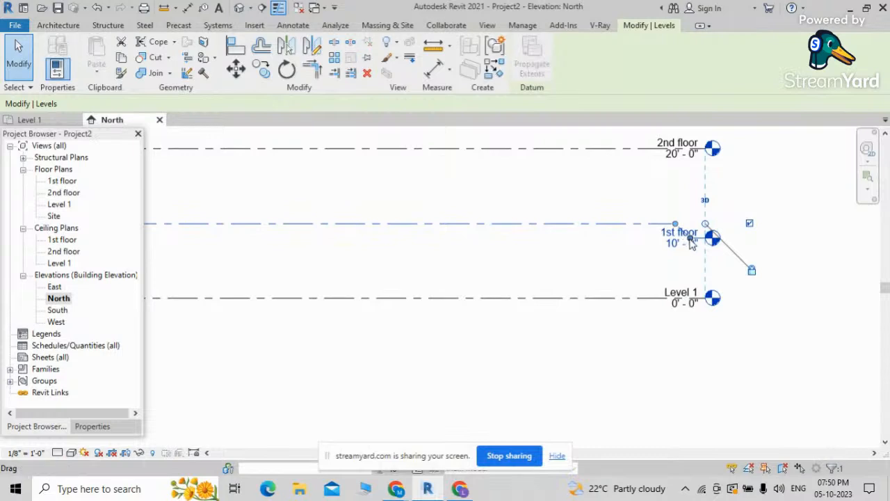
{"action": "left_click_drag", "start_coordinate": [691, 240], "coordinate": [688, 219]}
{"action": "left_click", "coordinate": [678, 216]}
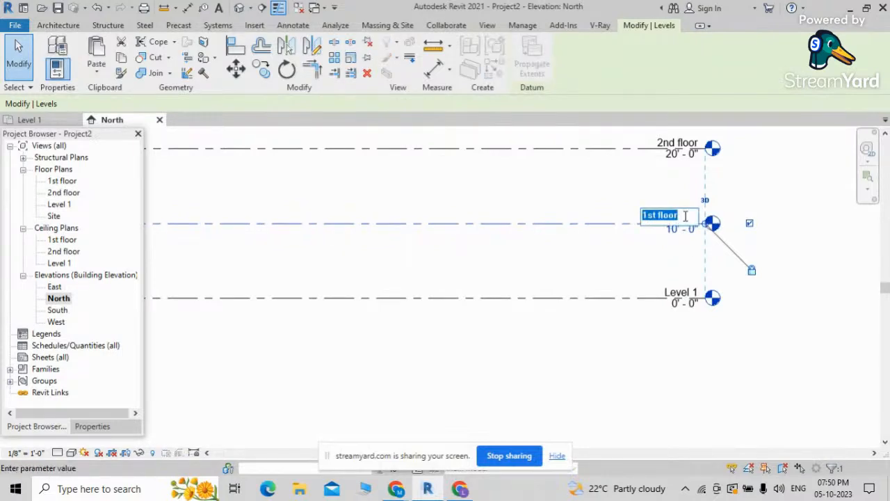
{"action": "type", "text": "Leve"}
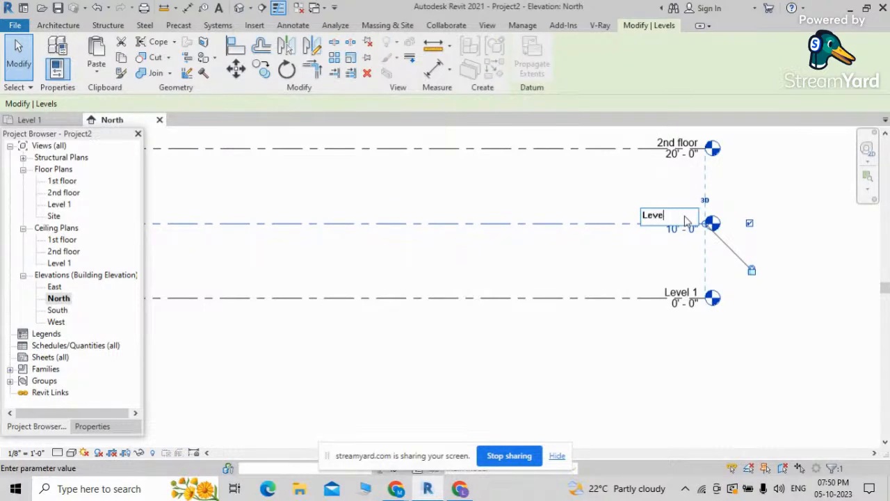
{"action": "type", "text": "l 2"}
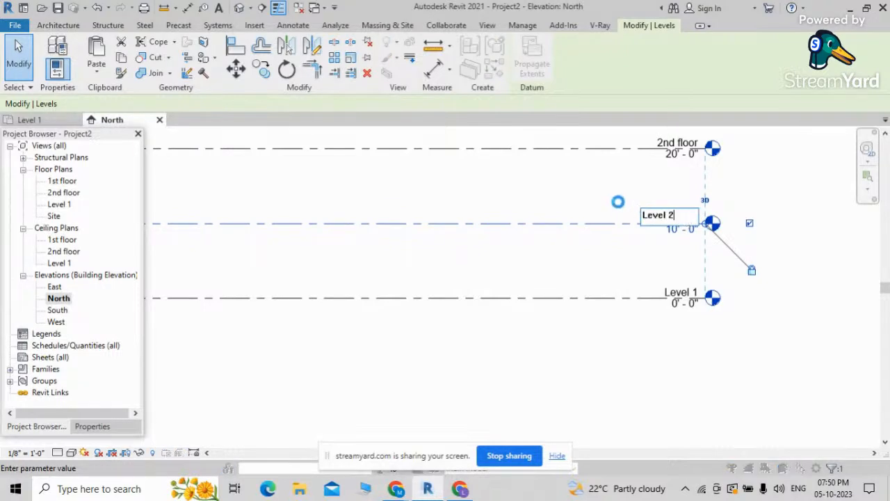
{"action": "key", "text": "Return"}
{"action": "left_click", "coordinate": [494, 247]}
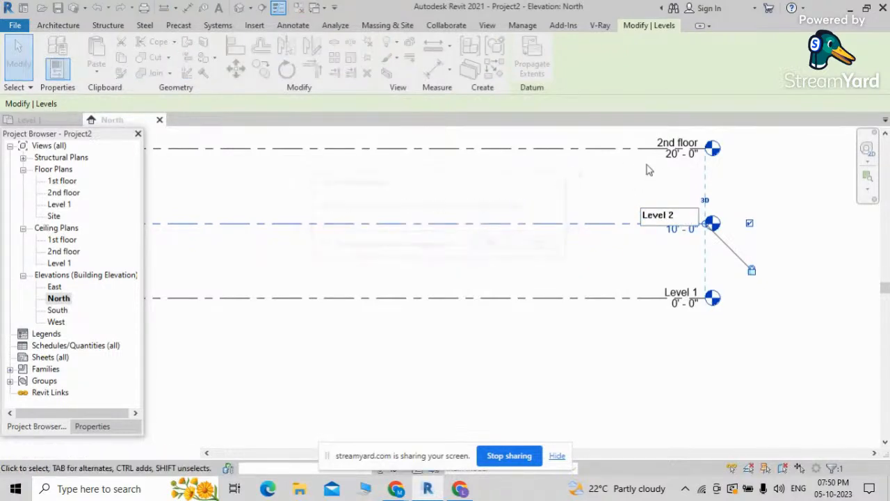
Rename the 2nd floor level back to "Level 3" along with its corresponding views
{"action": "left_click", "coordinate": [685, 143]}
{"action": "left_click", "coordinate": [688, 143]}
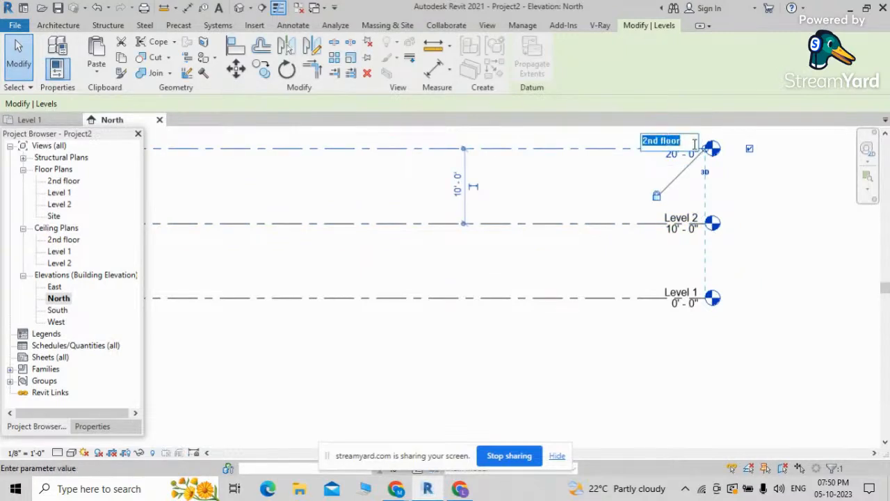
{"action": "type", "text": "Level 3"}
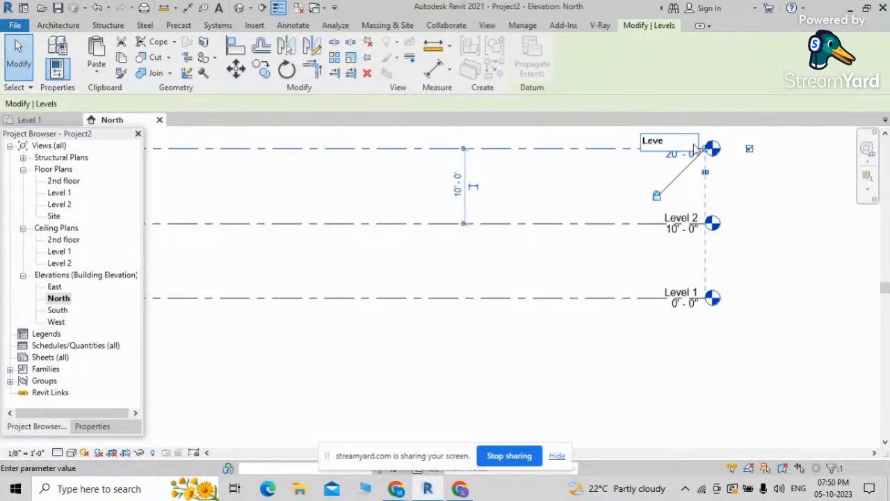
{"action": "key", "text": "Return"}
{"action": "left_click", "coordinate": [504, 246]}
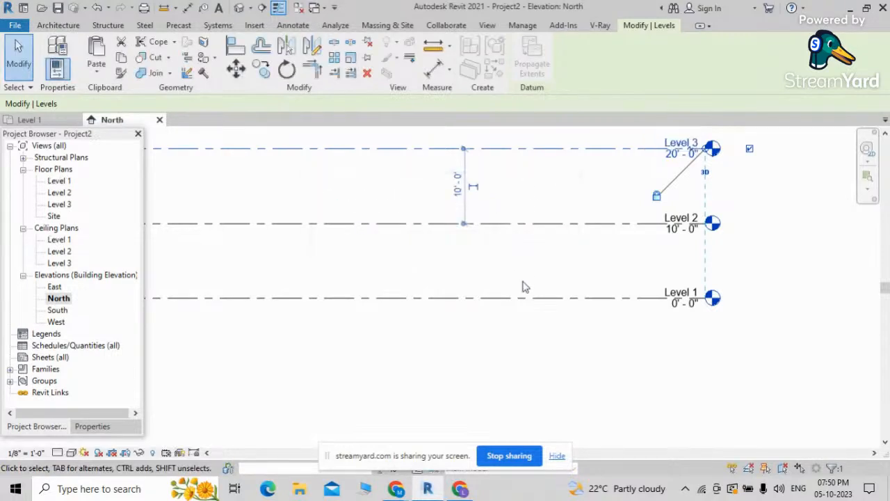
Draw a new level about 16' above Level 3, aligned with both ends of the existing levels
{"action": "scroll", "coordinate": [523, 284], "scroll_direction": "down", "scroll_amount": 5}
{"action": "left_click", "coordinate": [409, 299]}
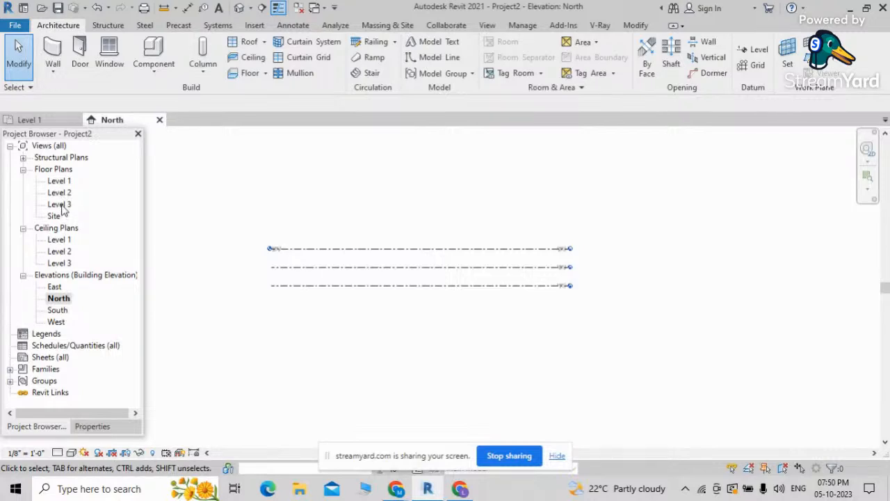
{"action": "left_click", "coordinate": [743, 52]}
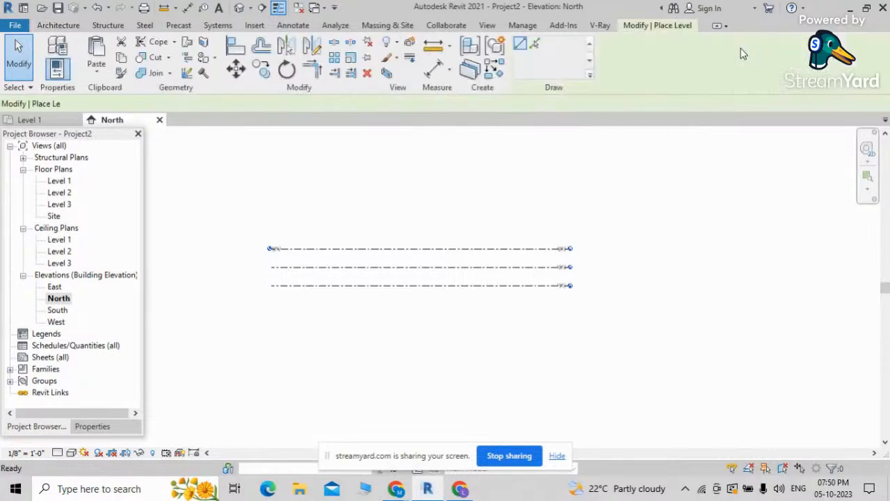
{"action": "left_click", "coordinate": [567, 220]}
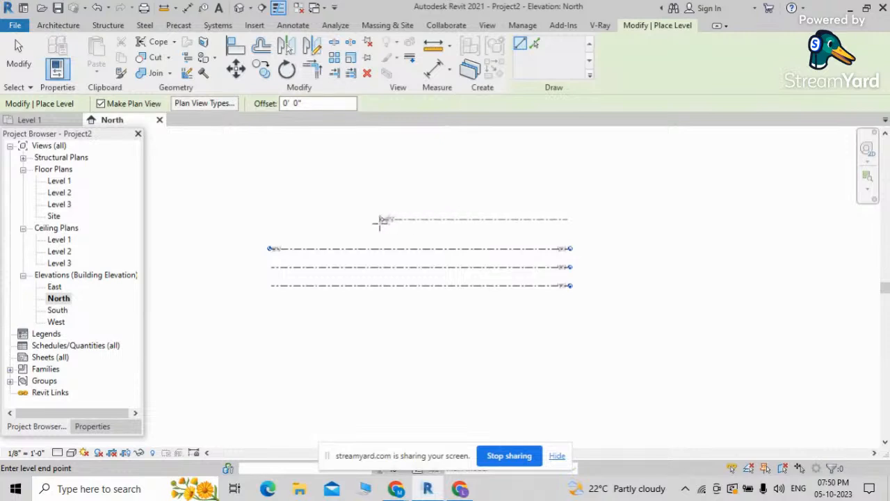
{"action": "left_click", "coordinate": [270, 221]}
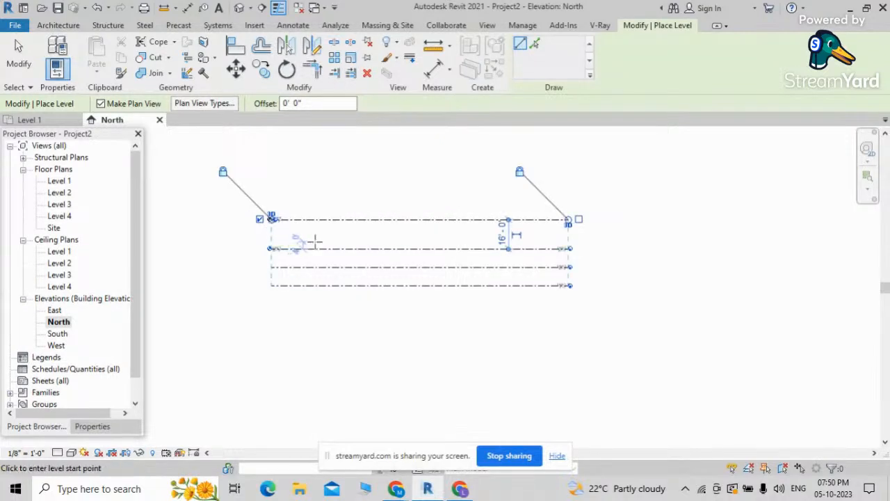
{"action": "key", "text": "Escape"}
{"action": "key", "text": "Escape"}
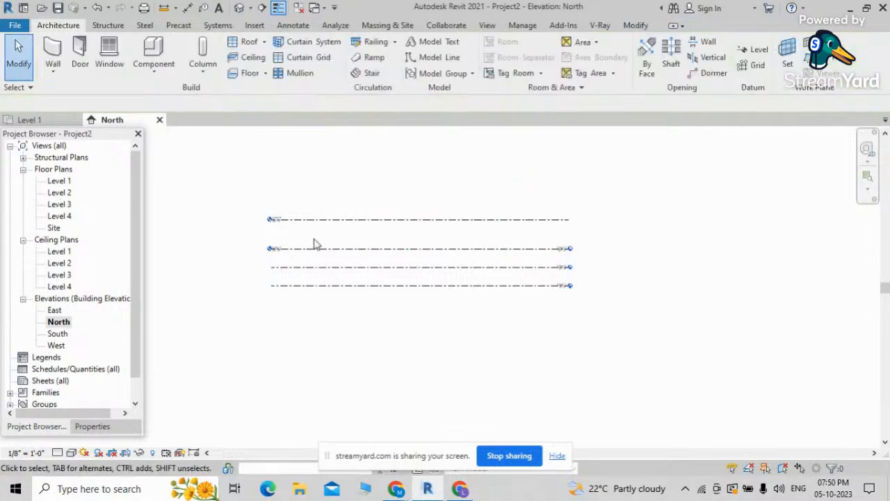
Set the topmost level, Level 4, to 10' above Level 3
{"action": "left_click", "coordinate": [332, 228]}
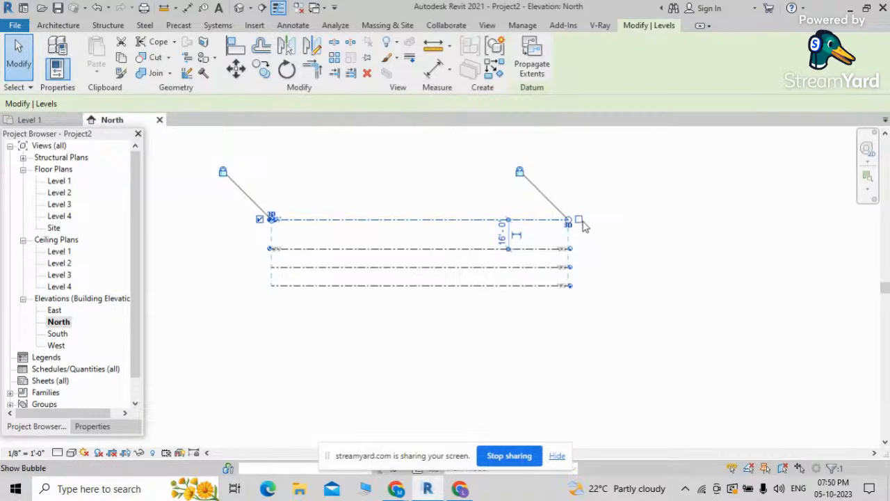
{"action": "left_click", "coordinate": [505, 238]}
{"action": "type", "text": "10"}
{"action": "key", "text": "Return"}
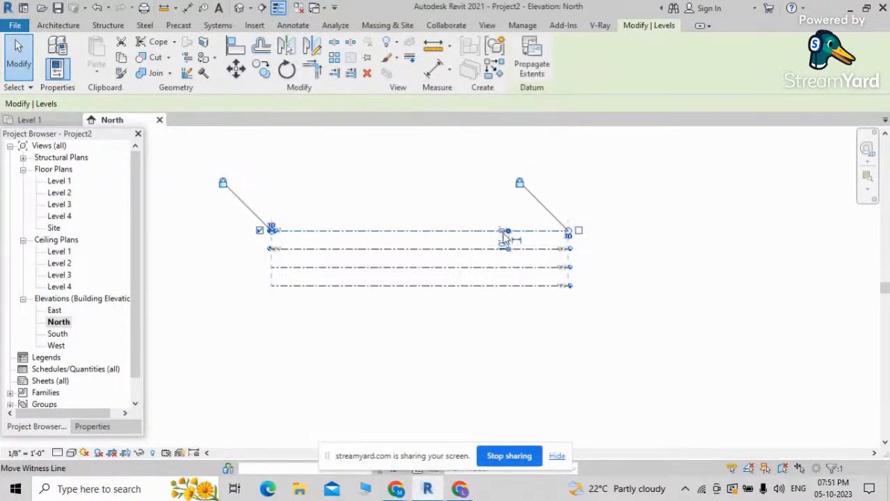
{"action": "scroll", "coordinate": [529, 235], "scroll_direction": "up", "scroll_amount": 3}
{"action": "key", "text": "Escape"}
{"action": "scroll", "coordinate": [516, 251], "scroll_direction": "down", "scroll_amount": 2}
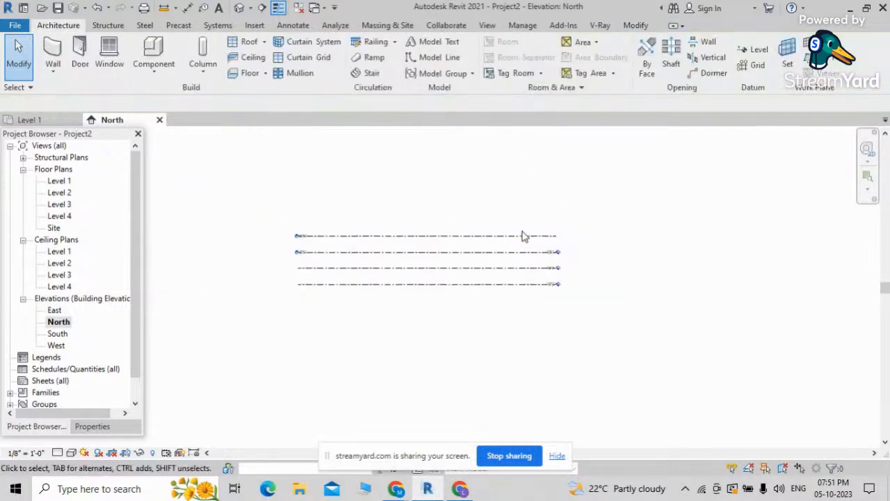
Show the missing level head at the right end of Level 4, in line with the heads of the levels below
{"action": "left_click", "coordinate": [534, 236]}
{"action": "scroll", "coordinate": [565, 237], "scroll_direction": "up", "scroll_amount": 4}
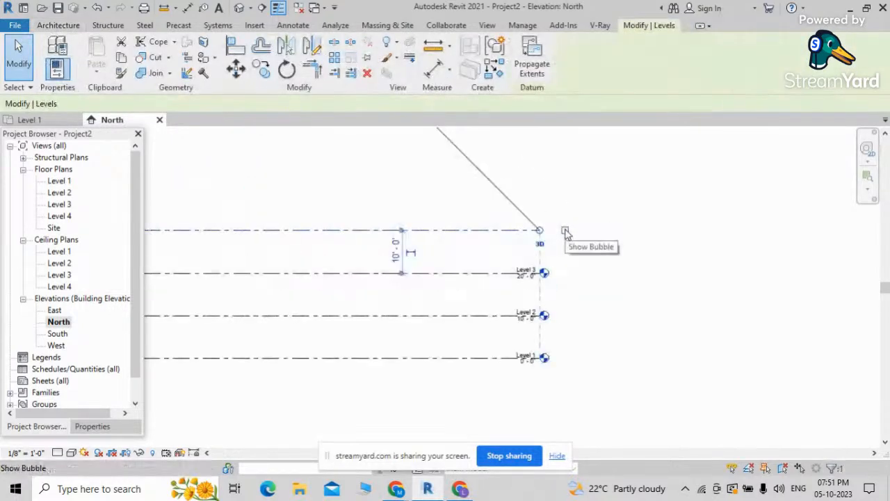
{"action": "left_click", "coordinate": [567, 232]}
{"action": "left_click", "coordinate": [566, 202]}
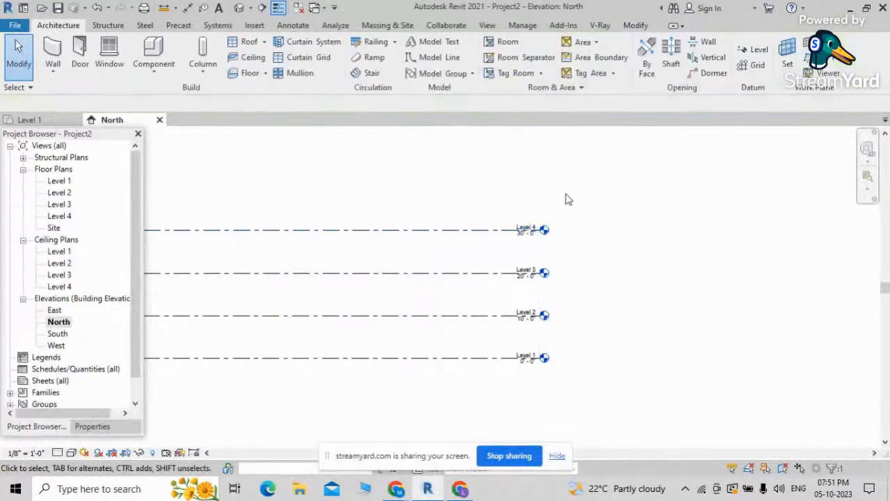
{"action": "scroll", "coordinate": [521, 255], "scroll_direction": "up", "scroll_amount": 2}
{"action": "scroll", "coordinate": [522, 256], "scroll_direction": "down", "scroll_amount": 5}
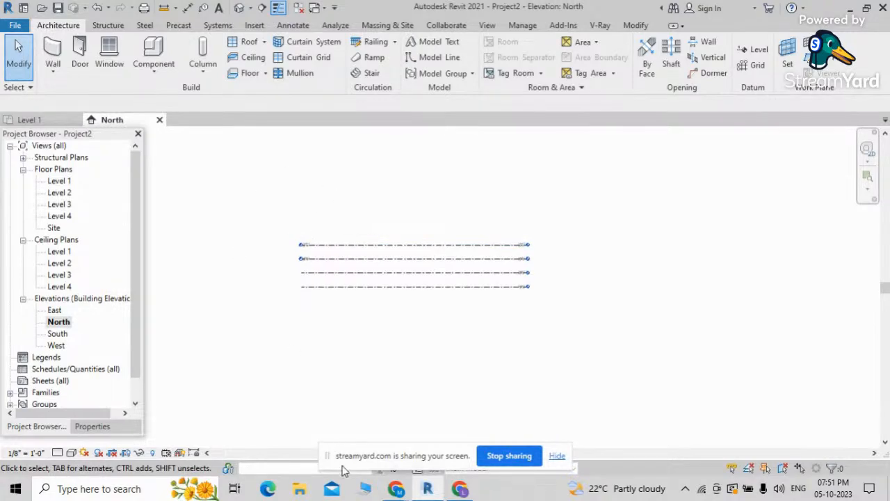
Switch to the StreamYard studio in Chrome to check the live comments, and return to Revit
{"action": "mouse_move", "coordinate": [395, 487]}
{"action": "left_click", "coordinate": [310, 420]}
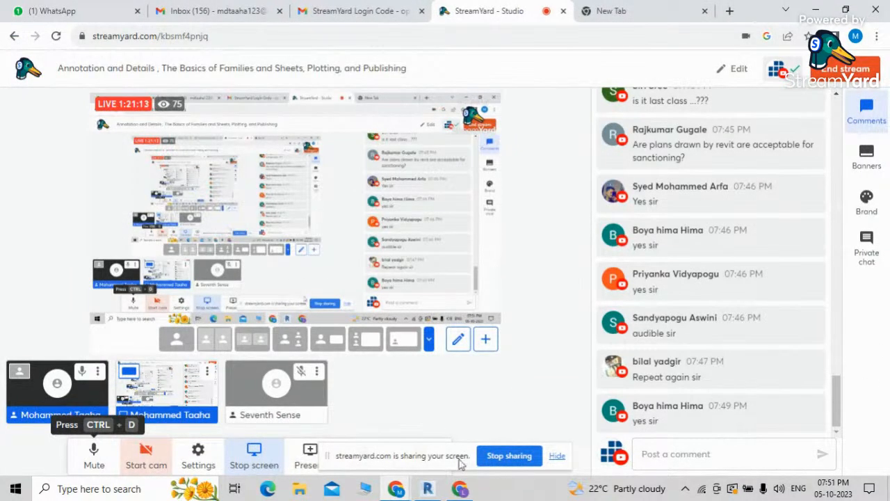
{"action": "left_click", "coordinate": [428, 490]}
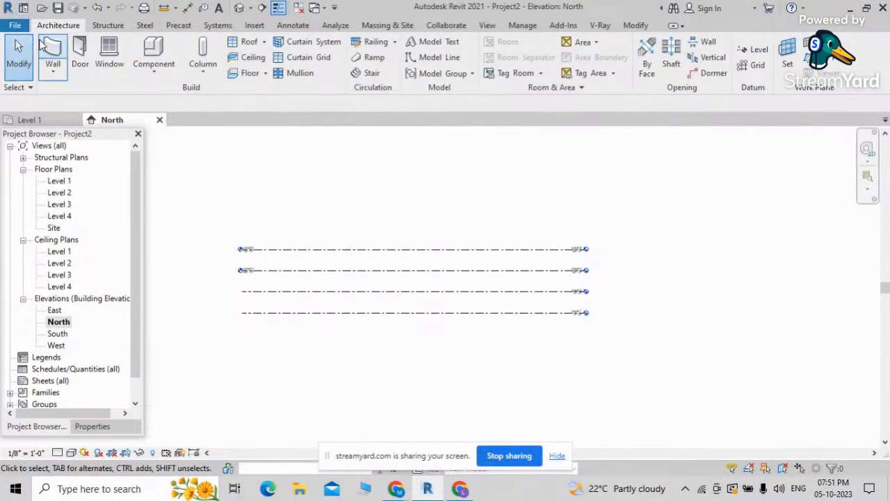
Open the default 3D view to look at the levels, and open the Level 1 floor plan
{"action": "left_click", "coordinate": [239, 8]}
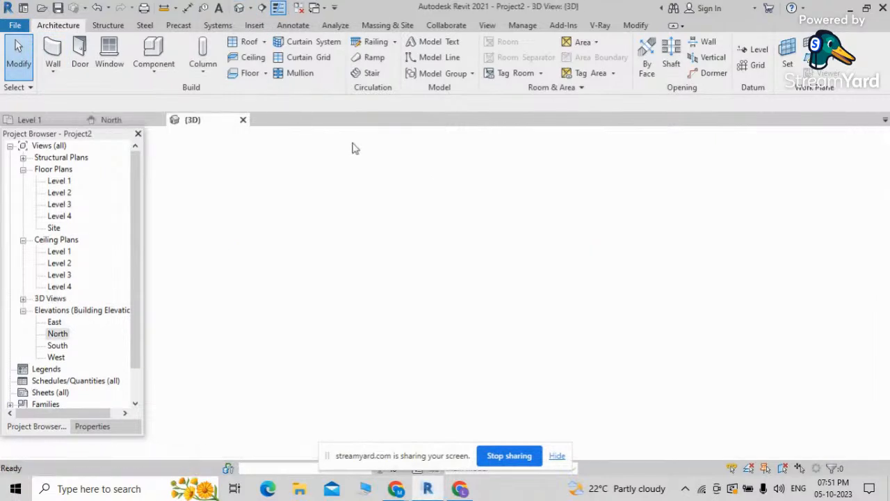
{"action": "scroll", "coordinate": [352, 148], "scroll_direction": "down", "scroll_amount": 2}
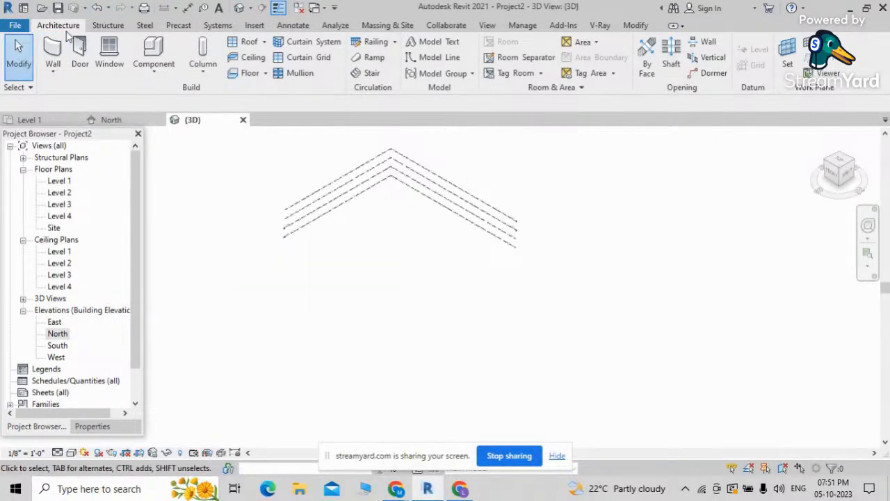
{"action": "double_click", "coordinate": [59, 181]}
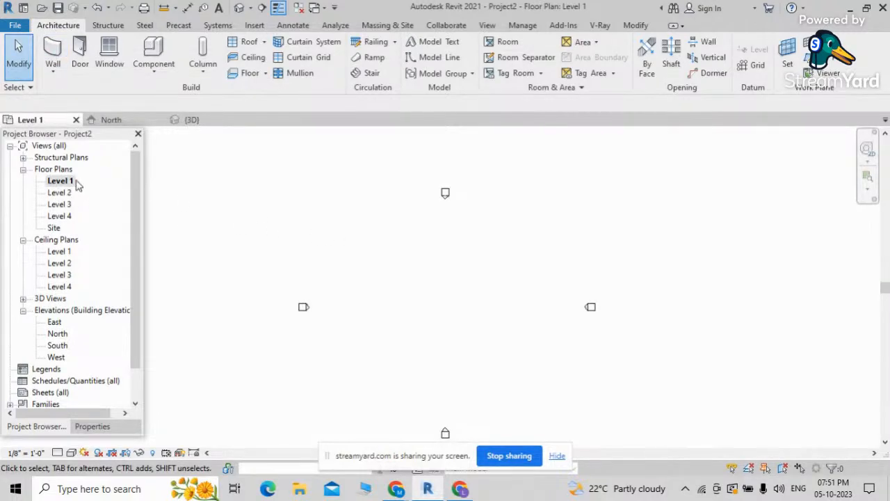
{"action": "scroll", "coordinate": [31, 250], "scroll_direction": "down", "scroll_amount": 1}
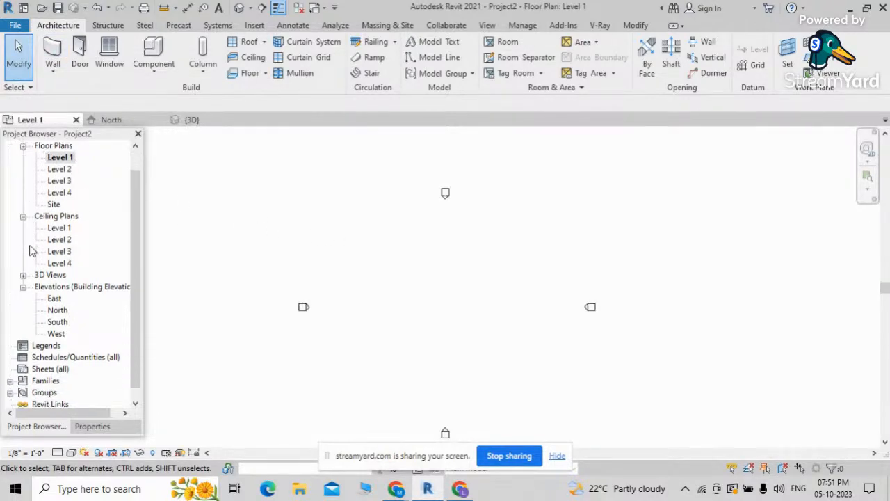
{"action": "scroll", "coordinate": [31, 258], "scroll_direction": "down", "scroll_amount": 1}
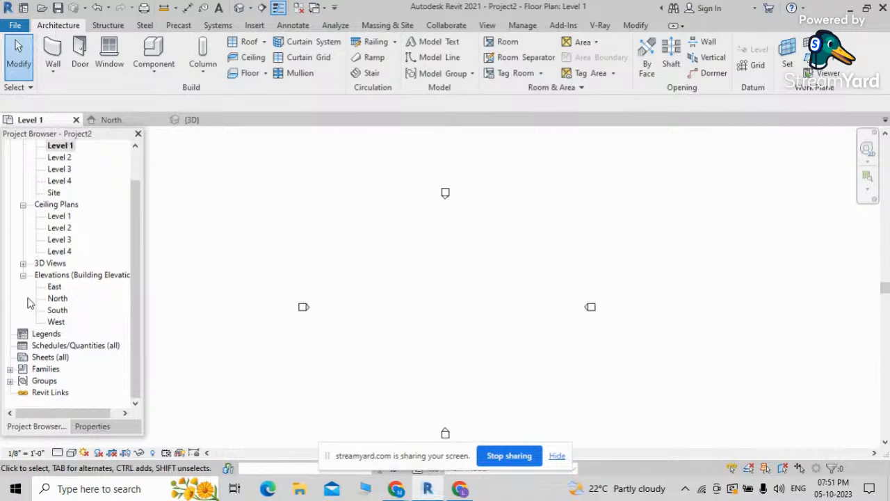
Collapse and re-expand the building elevations group among the project views, and reopen the North elevation
{"action": "left_click", "coordinate": [23, 276]}
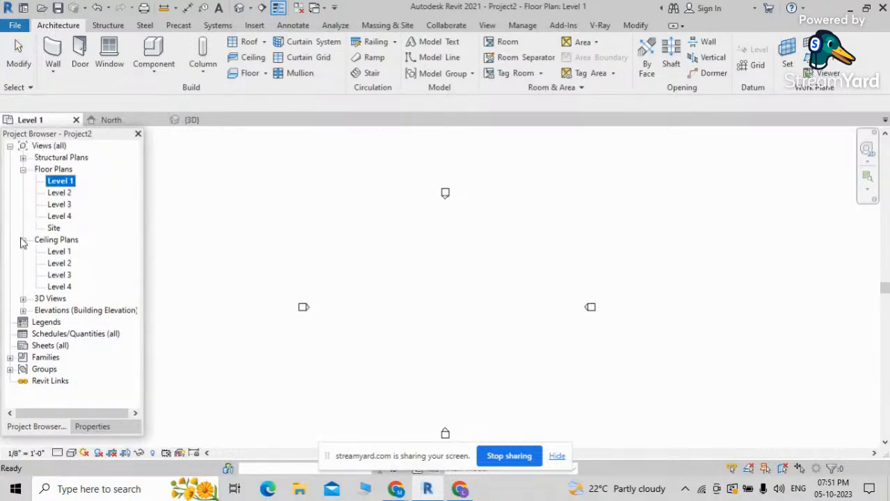
{"action": "left_click", "coordinate": [23, 310]}
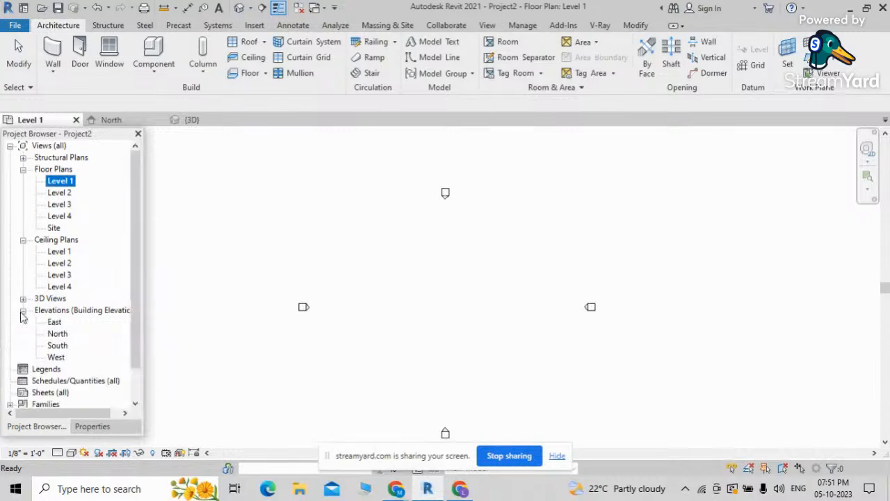
{"action": "double_click", "coordinate": [58, 334]}
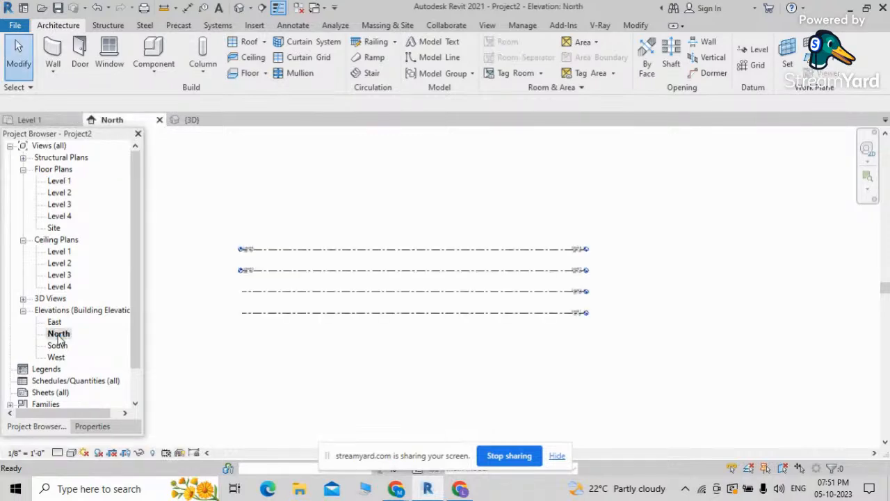
Draw a new level about 14' above Level 4, aligned with both ends of the existing levels
{"action": "scroll", "coordinate": [616, 288], "scroll_direction": "up", "scroll_amount": 3}
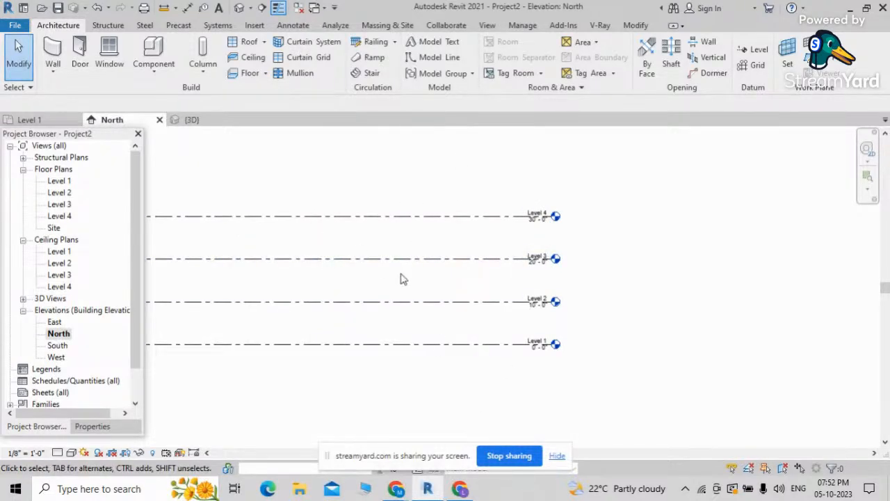
{"action": "scroll", "coordinate": [409, 248], "scroll_direction": "down", "scroll_amount": 3}
{"action": "middle_click_drag", "start_coordinate": [415, 249], "coordinate": [439, 288]}
{"action": "scroll", "coordinate": [439, 288], "scroll_direction": "up", "scroll_amount": 1}
{"action": "middle_click_drag", "start_coordinate": [438, 288], "coordinate": [680, 304]}
{"action": "middle_click_drag", "start_coordinate": [544, 310], "coordinate": [475, 306]}
{"action": "scroll", "coordinate": [475, 306], "scroll_direction": "up", "scroll_amount": 1}
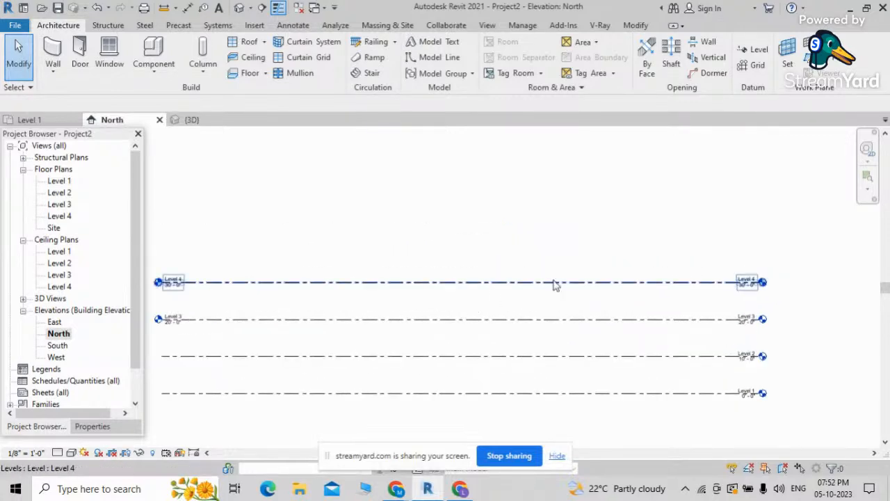
{"action": "left_click", "coordinate": [755, 59]}
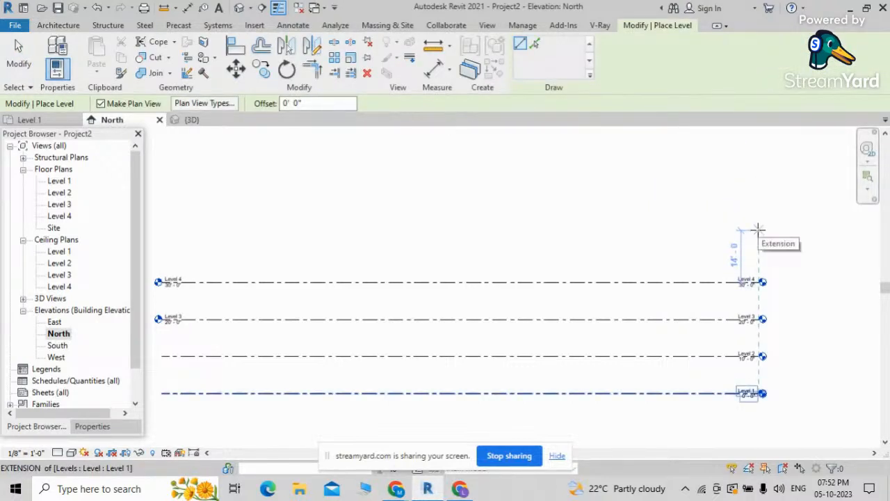
{"action": "left_click", "coordinate": [758, 229]}
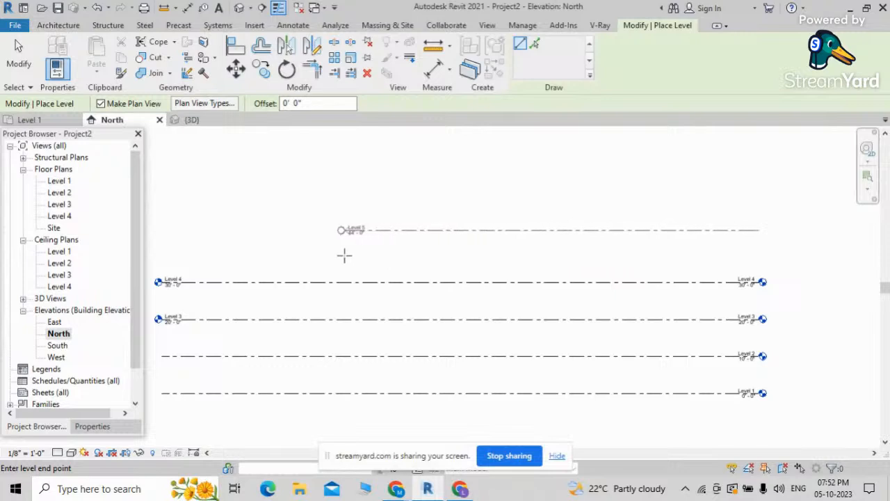
{"action": "middle_click_drag", "start_coordinate": [314, 257], "coordinate": [420, 238]}
{"action": "middle_click_drag", "start_coordinate": [350, 241], "coordinate": [252, 235]}
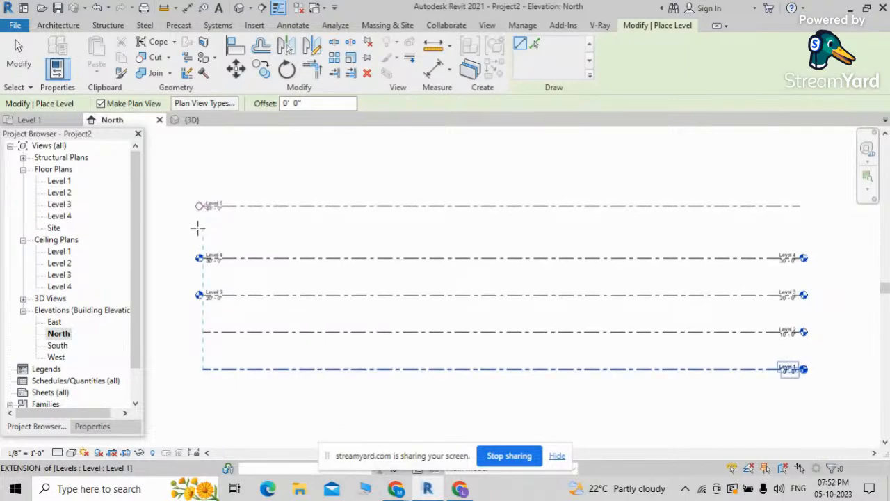
{"action": "left_click", "coordinate": [197, 226]}
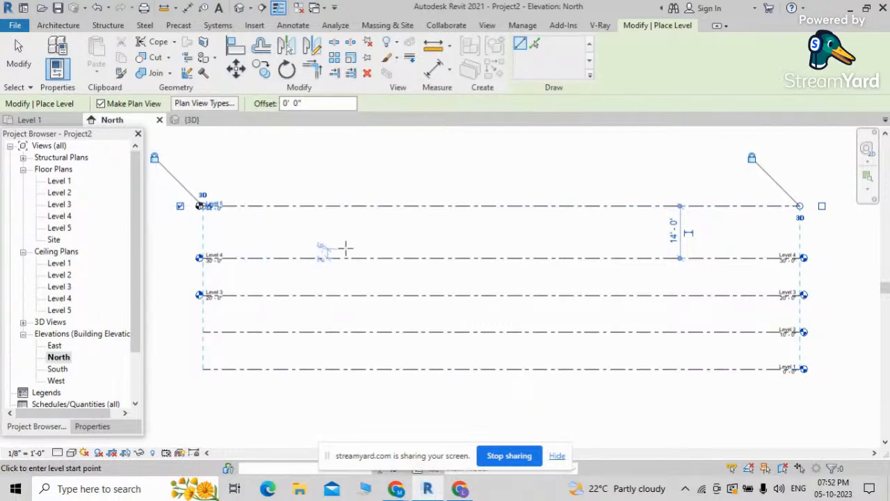
{"action": "key", "text": "Escape"}
{"action": "key", "text": "Escape"}
Examine the name and elevation label at the head of the new topmost level, compared with the levels below
{"action": "scroll", "coordinate": [218, 208], "scroll_direction": "up", "scroll_amount": 4}
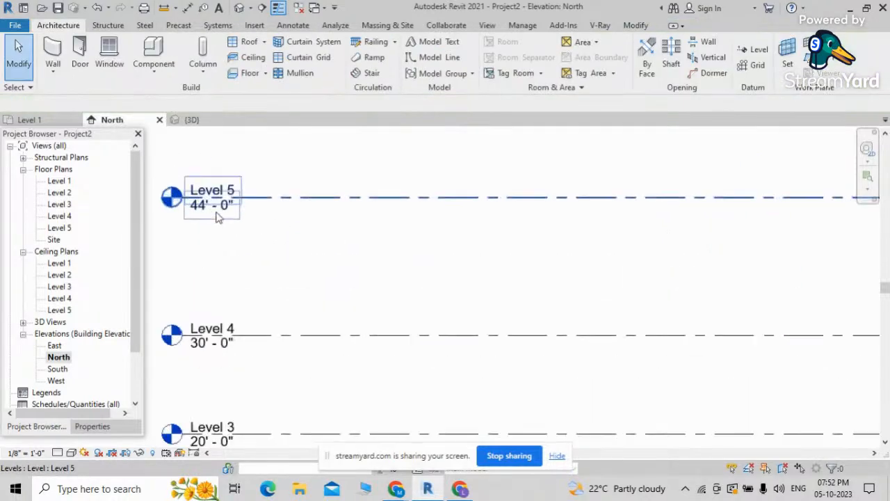
{"action": "scroll", "coordinate": [218, 202], "scroll_direction": "up", "scroll_amount": 2}
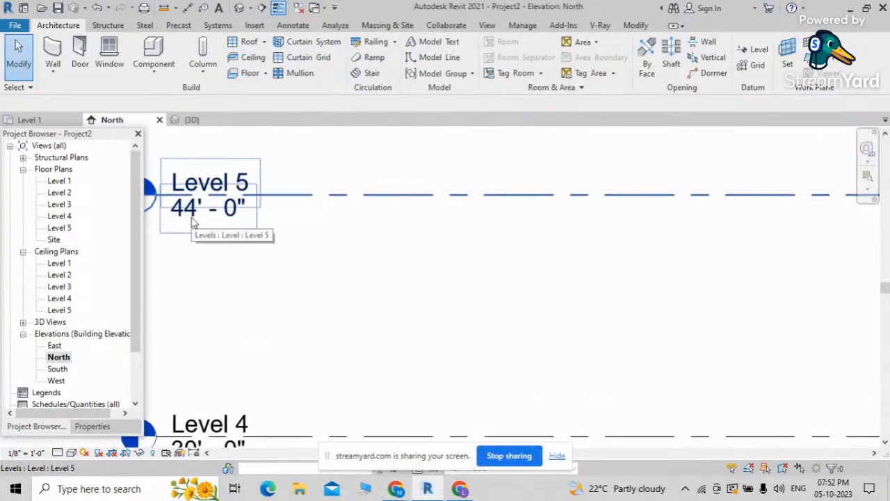
{"action": "scroll", "coordinate": [195, 229], "scroll_direction": "down", "scroll_amount": 5}
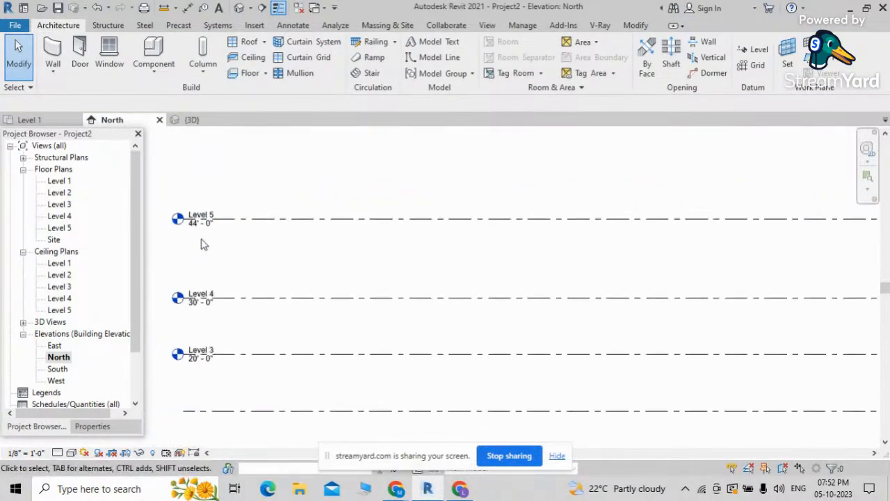
{"action": "middle_click_drag", "start_coordinate": [426, 274], "coordinate": [381, 172]}
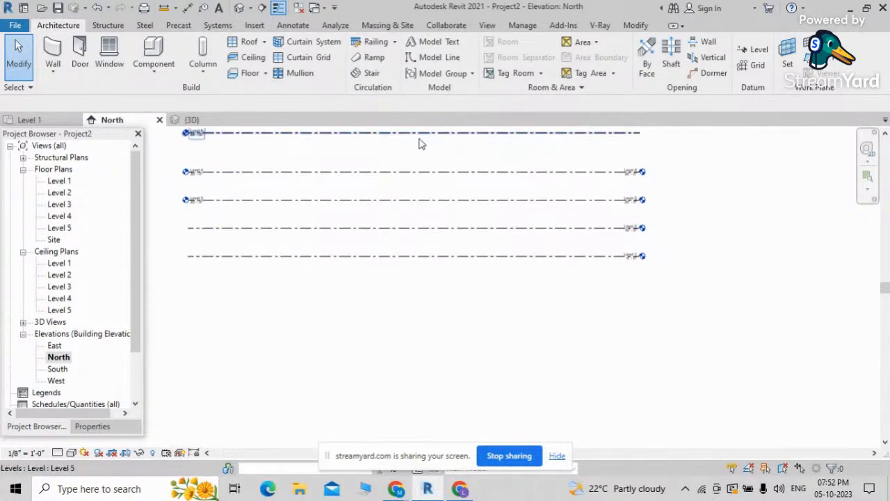
{"action": "scroll", "coordinate": [415, 142], "scroll_direction": "up", "scroll_amount": 1}
{"action": "scroll", "coordinate": [364, 190], "scroll_direction": "down", "scroll_amount": 2}
{"action": "middle_click_drag", "start_coordinate": [373, 161], "coordinate": [382, 266]}
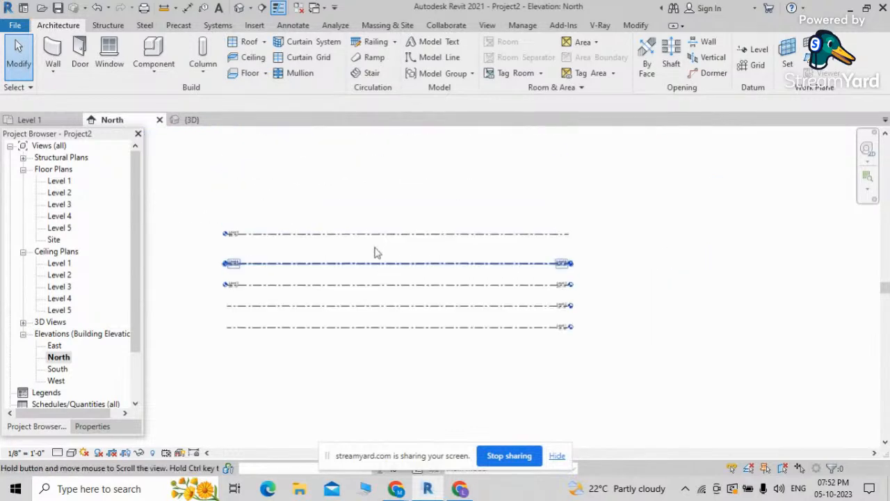
Set the spacing between Level 5 and Level 4 to 10'
{"action": "left_click", "coordinate": [392, 235]}
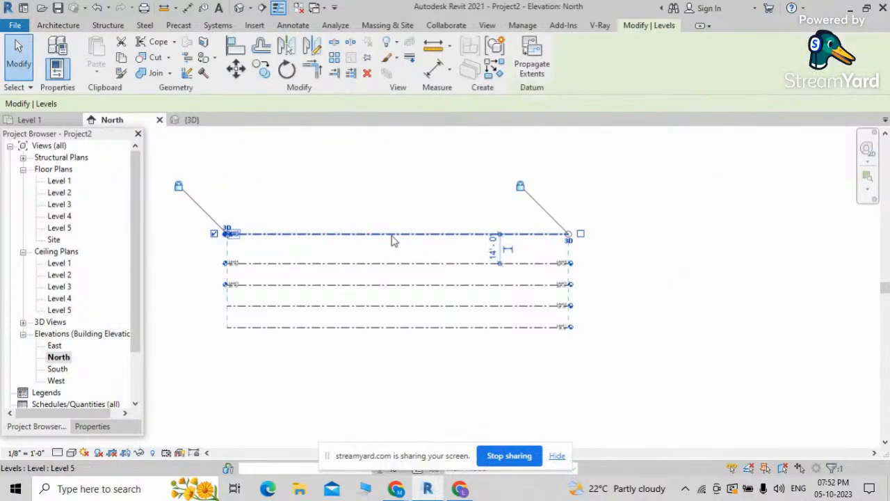
{"action": "scroll", "coordinate": [518, 259], "scroll_direction": "up", "scroll_amount": 5}
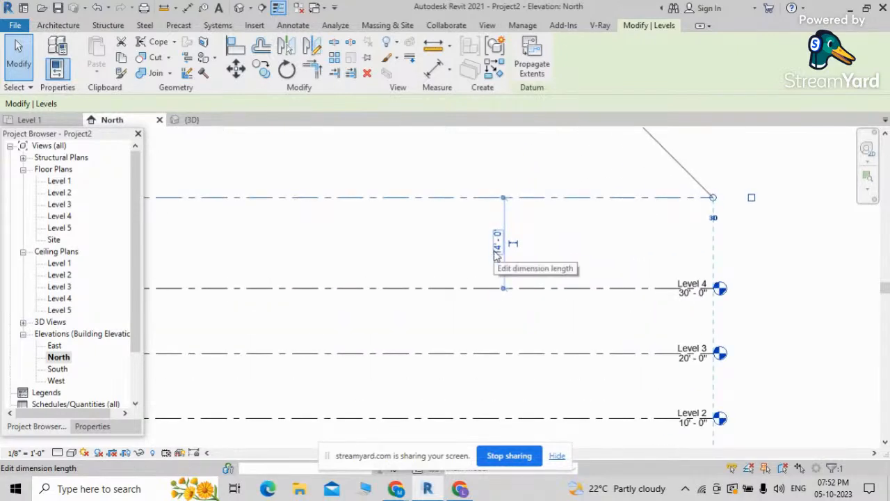
{"action": "left_click", "coordinate": [496, 243]}
{"action": "type", "text": "10"}
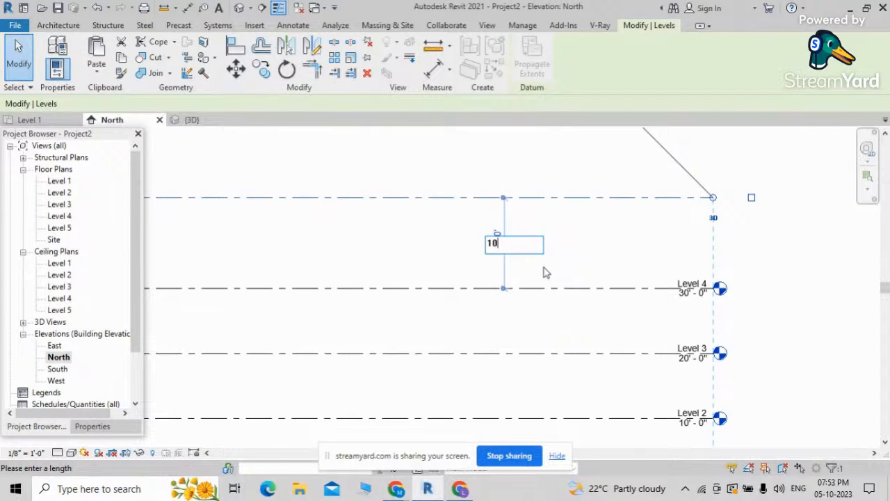
{"action": "key", "text": "Return"}
{"action": "key", "text": "Escape"}
{"action": "key", "text": "Escape"}
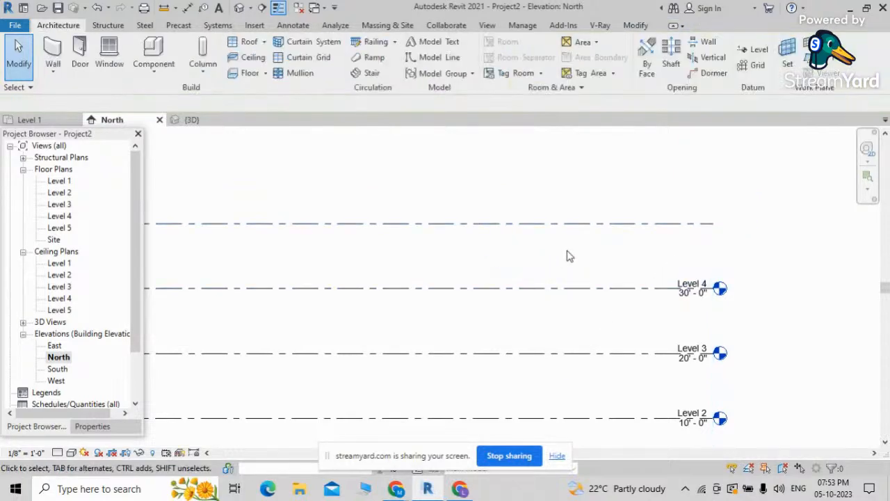
Select Level 5 and check its distance above Level 4 and the elevation shown at its head
{"action": "scroll", "coordinate": [567, 256], "scroll_direction": "down", "scroll_amount": 2}
{"action": "scroll", "coordinate": [558, 237], "scroll_direction": "down", "scroll_amount": 2}
{"action": "left_click", "coordinate": [560, 229]}
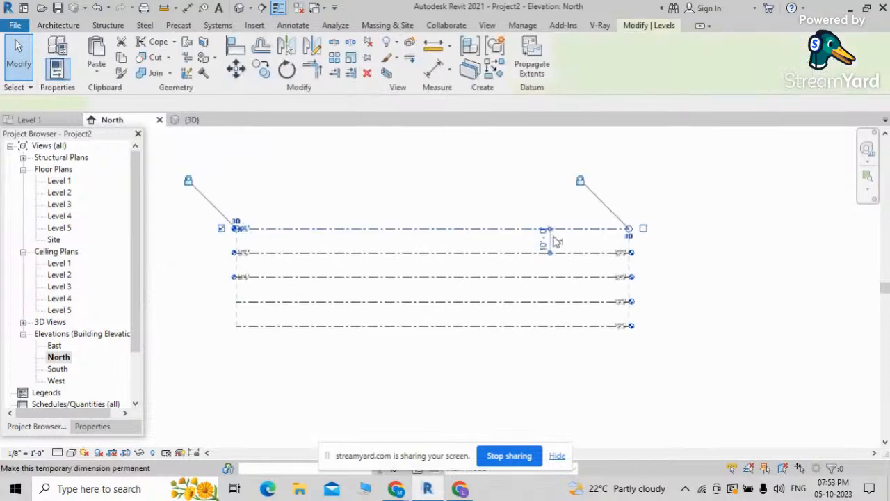
{"action": "scroll", "coordinate": [512, 249], "scroll_direction": "up", "scroll_amount": 2}
{"action": "middle_click_drag", "start_coordinate": [512, 248], "coordinate": [626, 233]}
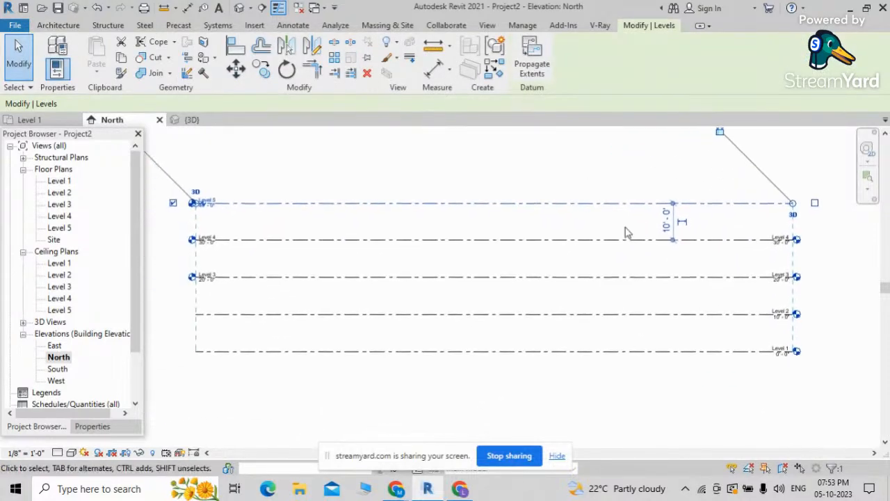
{"action": "scroll", "coordinate": [244, 209], "scroll_direction": "up", "scroll_amount": 5}
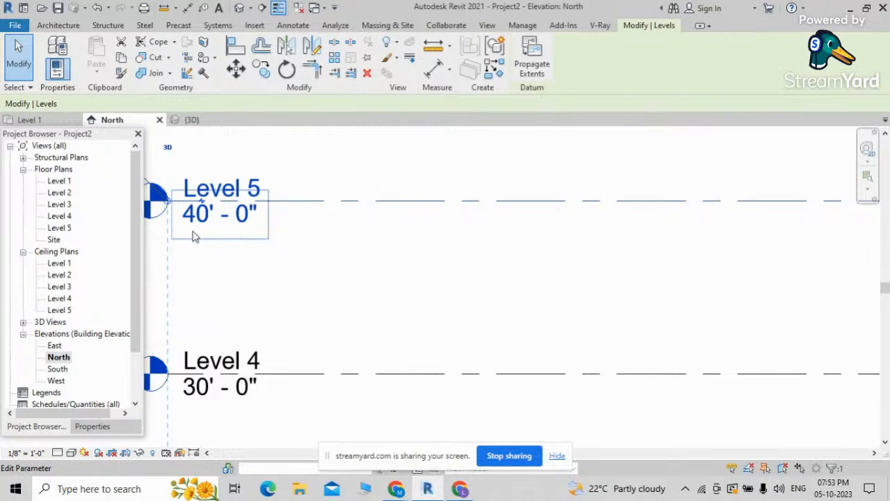
{"action": "scroll", "coordinate": [212, 235], "scroll_direction": "down", "scroll_amount": 5}
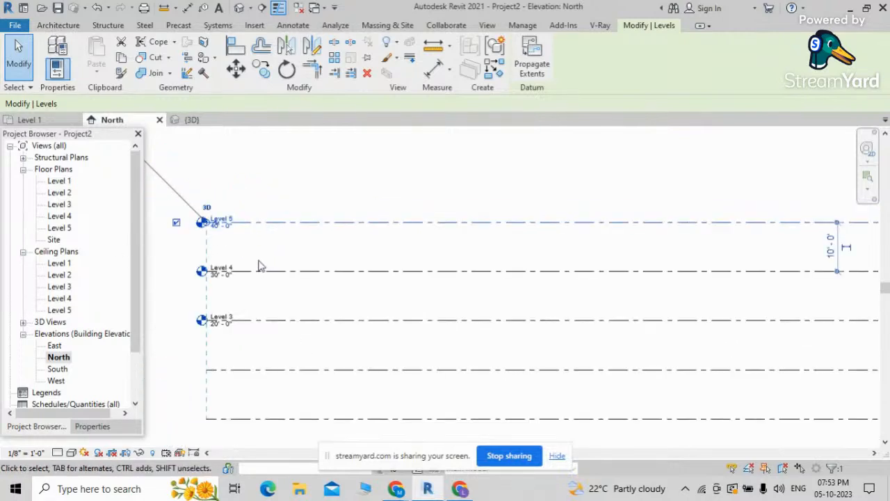
Switch to the StreamYard studio to read the viewers' comments, and return to the Revit project
{"action": "left_click", "coordinate": [398, 490]}
{"action": "left_click", "coordinate": [361, 435]}
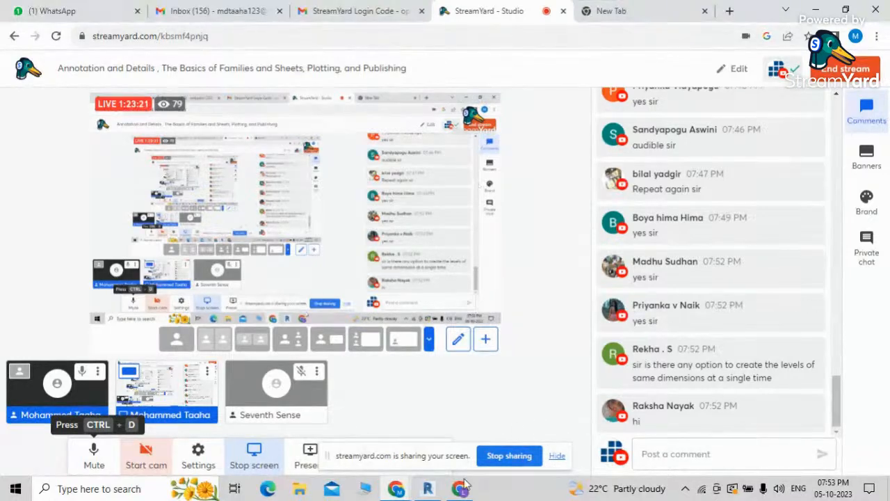
{"action": "left_click", "coordinate": [427, 488]}
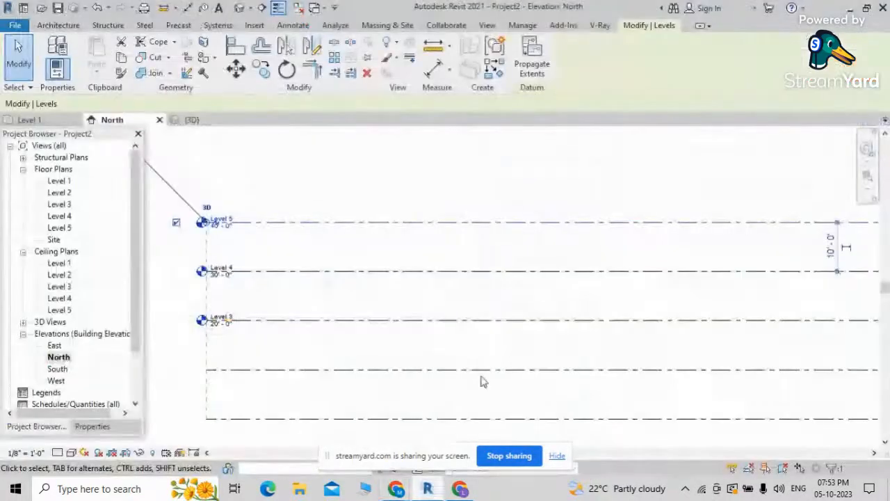
{"action": "left_click", "coordinate": [58, 25]}
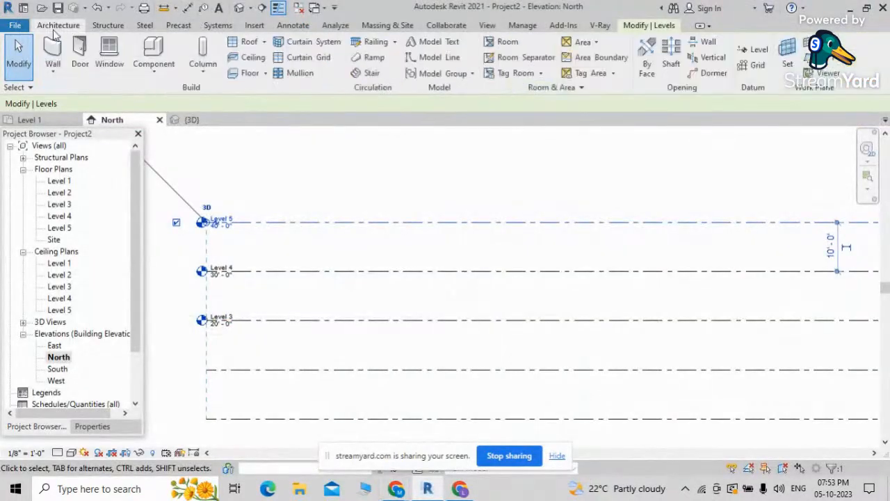
{"action": "left_click", "coordinate": [748, 66]}
{"action": "scroll", "coordinate": [167, 222], "scroll_direction": "down", "scroll_amount": 2}
{"action": "scroll", "coordinate": [252, 207], "scroll_direction": "down", "scroll_amount": 2}
{"action": "scroll", "coordinate": [258, 205], "scroll_direction": "down", "scroll_amount": 1}
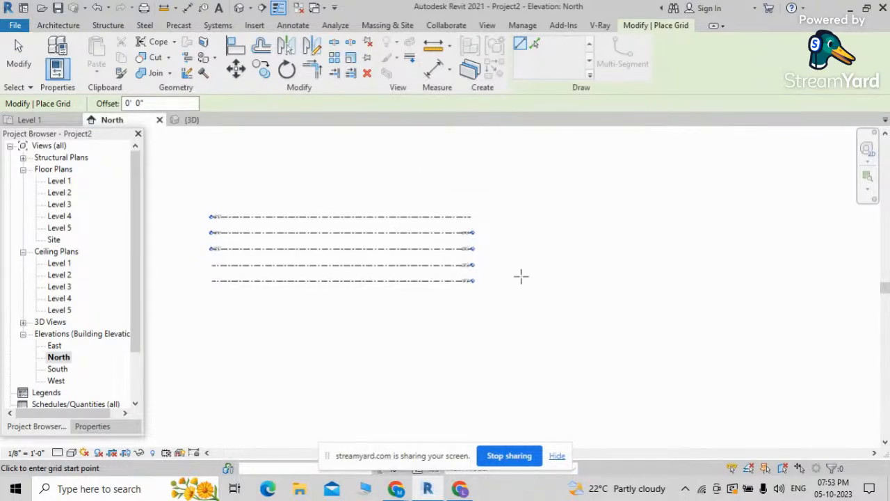
{"action": "key", "text": "Escape"}
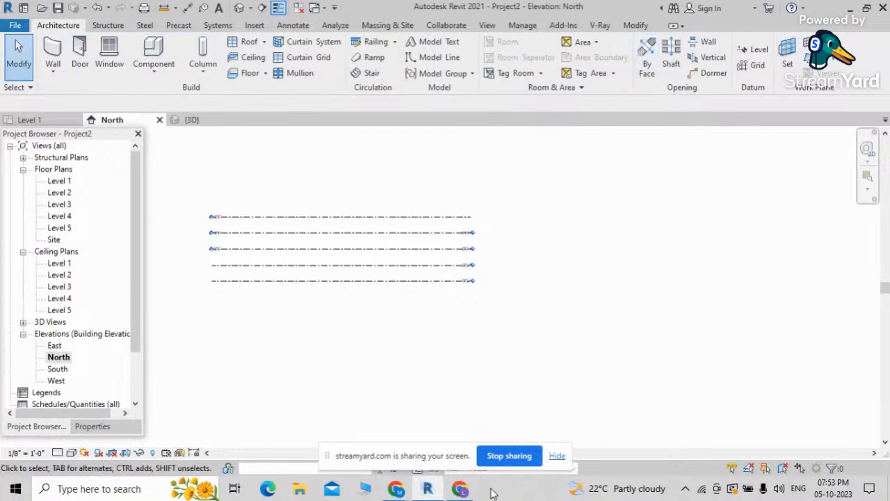
Check the StreamYard live comments again and return to the North elevation in Revit
{"action": "left_click", "coordinate": [394, 489]}
{"action": "left_click", "coordinate": [320, 431]}
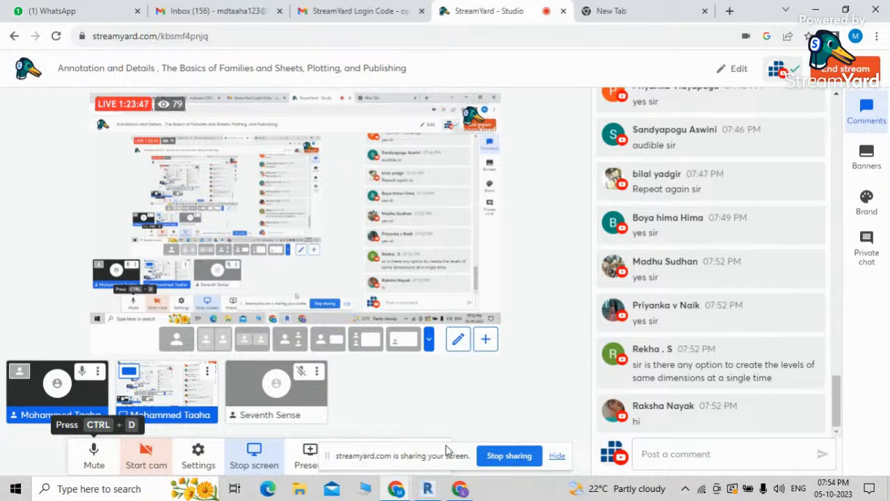
{"action": "mouse_move", "coordinate": [426, 489]}
{"action": "left_click", "coordinate": [438, 491]}
{"action": "scroll", "coordinate": [399, 312], "scroll_direction": "down", "scroll_amount": 2}
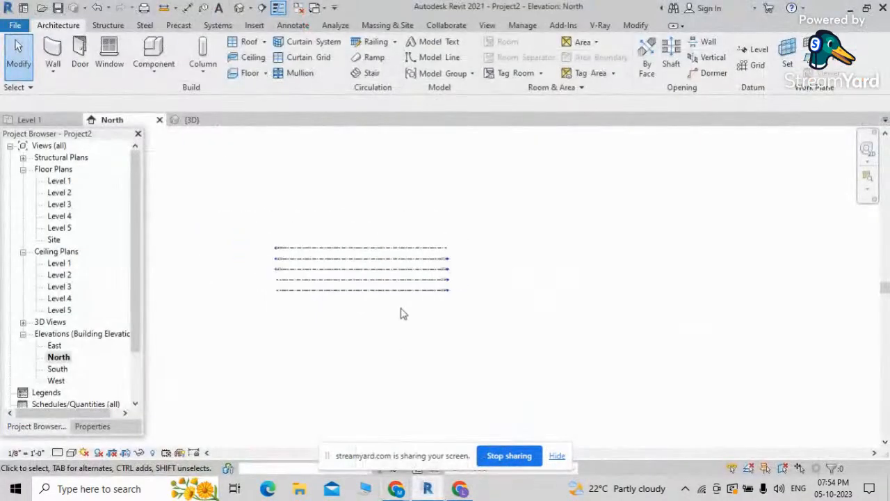
{"action": "scroll", "coordinate": [394, 268], "scroll_direction": "up", "scroll_amount": 2}
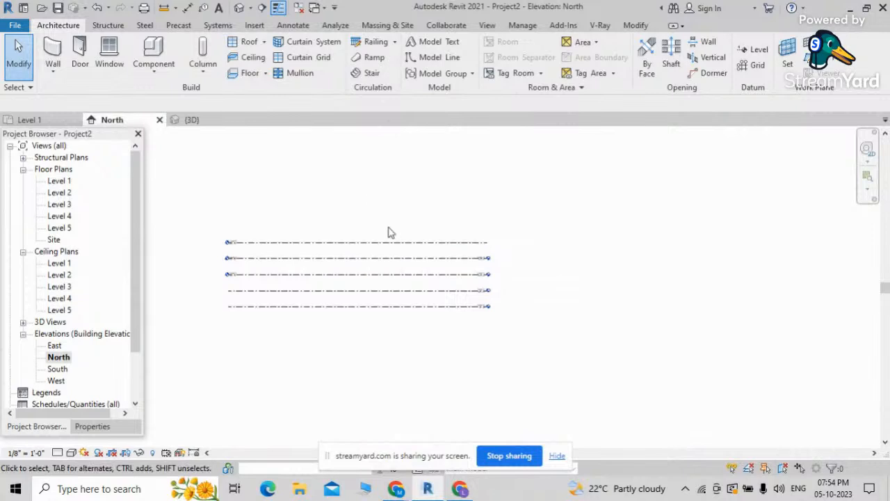
{"action": "scroll", "coordinate": [386, 186], "scroll_direction": "down", "scroll_amount": 2}
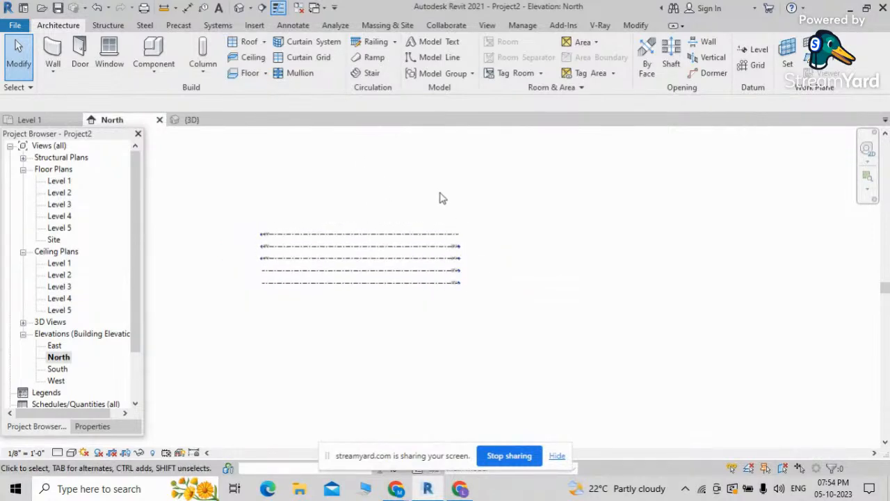
{"action": "left_click_drag", "start_coordinate": [504, 156], "coordinate": [341, 326]}
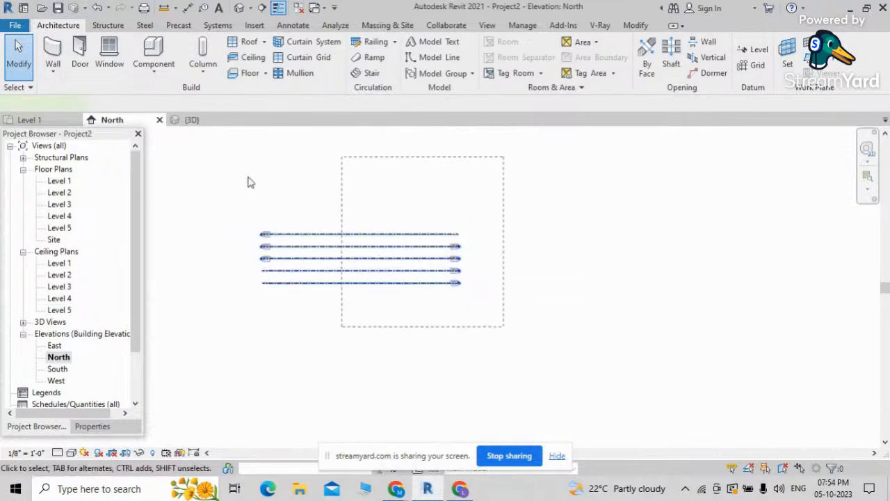
{"action": "left_click", "coordinate": [248, 178]}
Close the 3D view and open the Level 1 floor plan, framed on its four elevation markers
{"action": "left_click", "coordinate": [243, 120]}
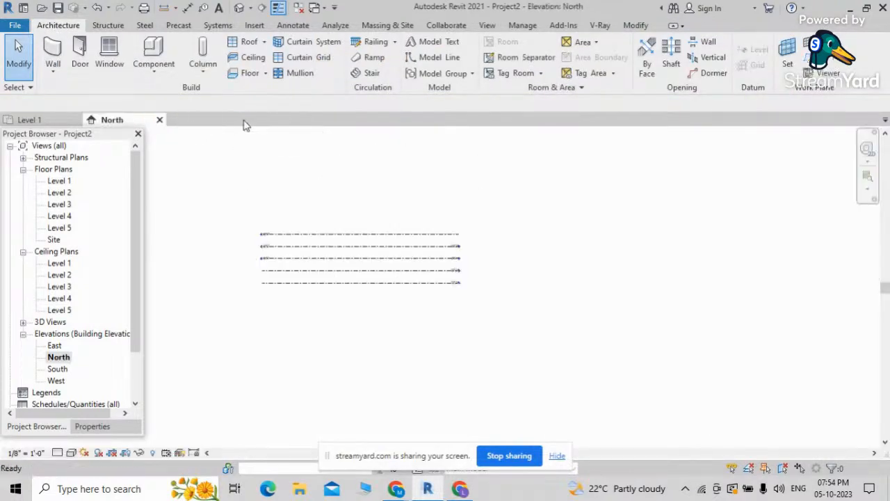
{"action": "double_click", "coordinate": [59, 180]}
{"action": "scroll", "coordinate": [380, 282], "scroll_direction": "down", "scroll_amount": 2}
{"action": "middle_click_drag", "start_coordinate": [348, 285], "coordinate": [498, 211]}
{"action": "scroll", "coordinate": [287, 274], "scroll_direction": "up", "scroll_amount": 2}
{"action": "scroll", "coordinate": [525, 189], "scroll_direction": "down", "scroll_amount": 1}
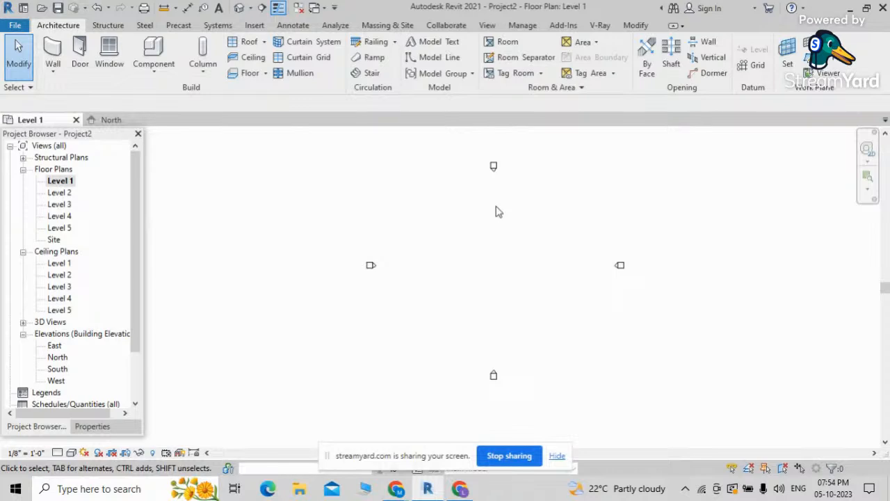
Draw a rectangle of walls about 28' by 36' between the four elevation markers on Level 1
{"action": "left_click", "coordinate": [53, 52]}
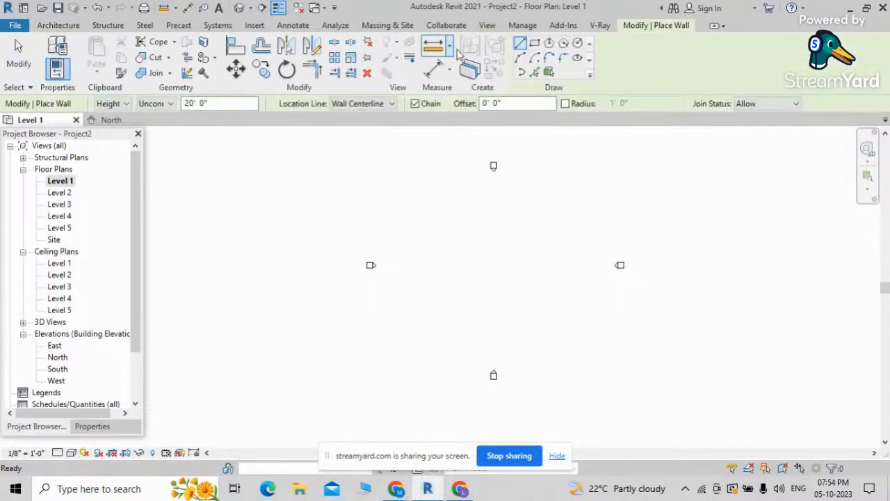
{"action": "left_click", "coordinate": [535, 45]}
{"action": "left_click", "coordinate": [480, 237]}
{"action": "left_click", "coordinate": [522, 290]}
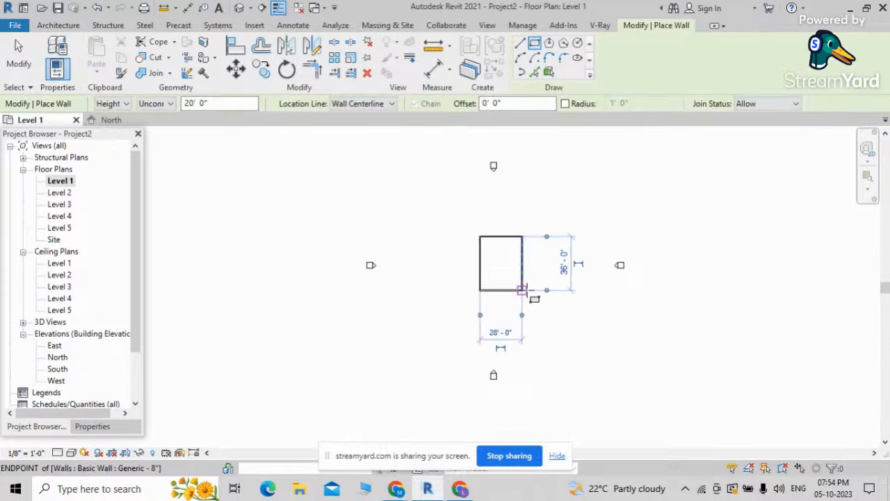
{"action": "key", "text": "Escape"}
{"action": "key", "text": "Escape"}
Shrink the wall rectangle by moving its lower wall upward and its right-hand wall inward
{"action": "left_click", "coordinate": [499, 290]}
{"action": "scroll", "coordinate": [495, 290], "scroll_direction": "up", "scroll_amount": 3}
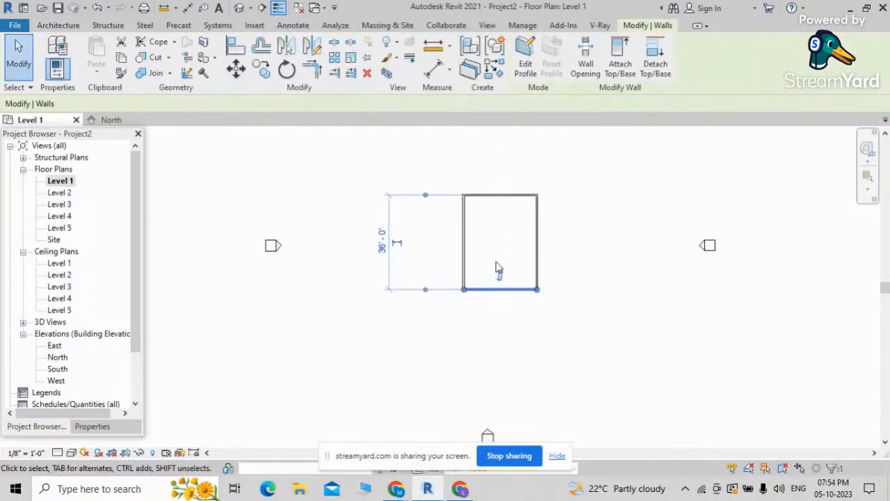
{"action": "left_click_drag", "start_coordinate": [491, 289], "coordinate": [489, 258]}
{"action": "key", "text": "Escape"}
{"action": "left_click", "coordinate": [537, 234]}
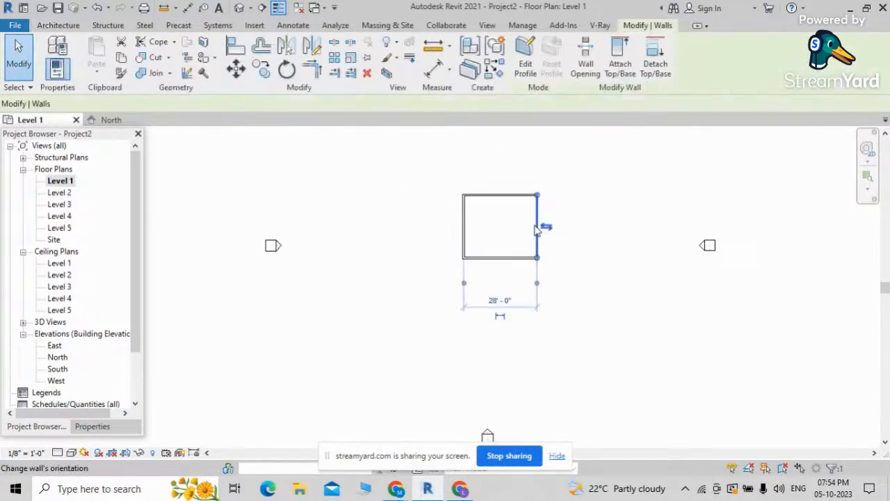
{"action": "left_click_drag", "start_coordinate": [530, 217], "coordinate": [519, 224]}
{"action": "left_click", "coordinate": [565, 240]}
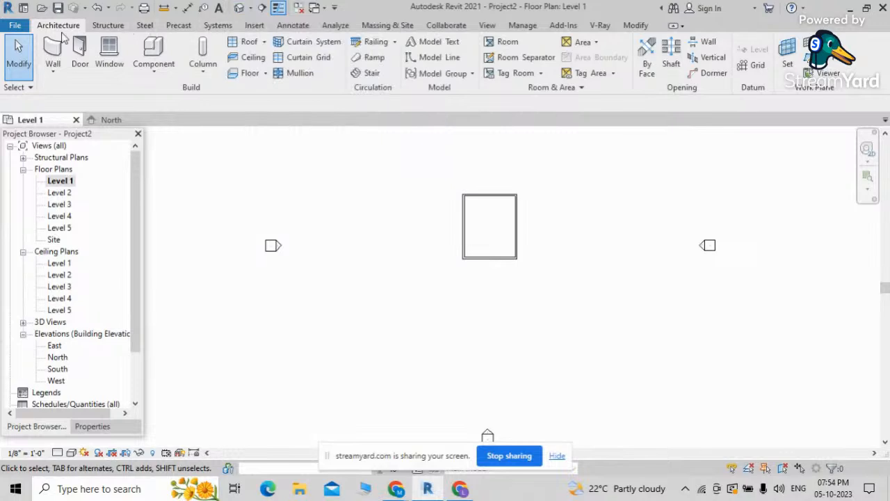
Open the default 3D view and turn it to show the wall box together with the levels
{"action": "left_click", "coordinate": [250, 9]}
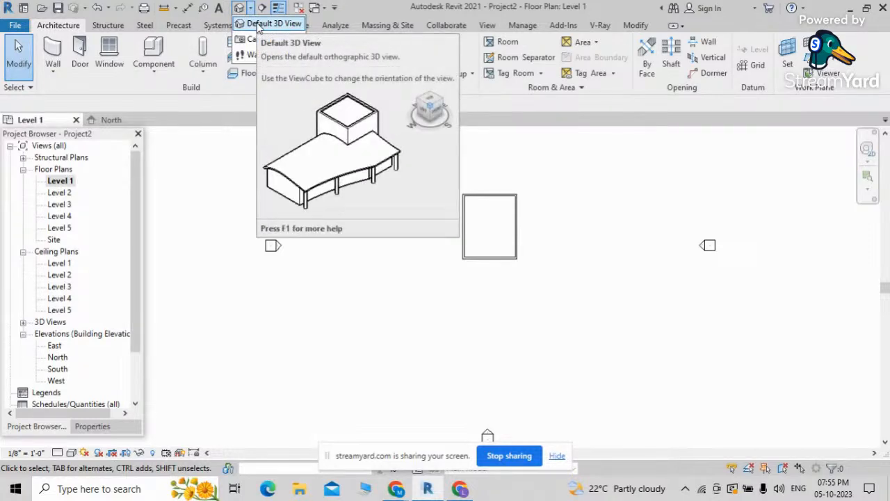
{"action": "left_click", "coordinate": [259, 26]}
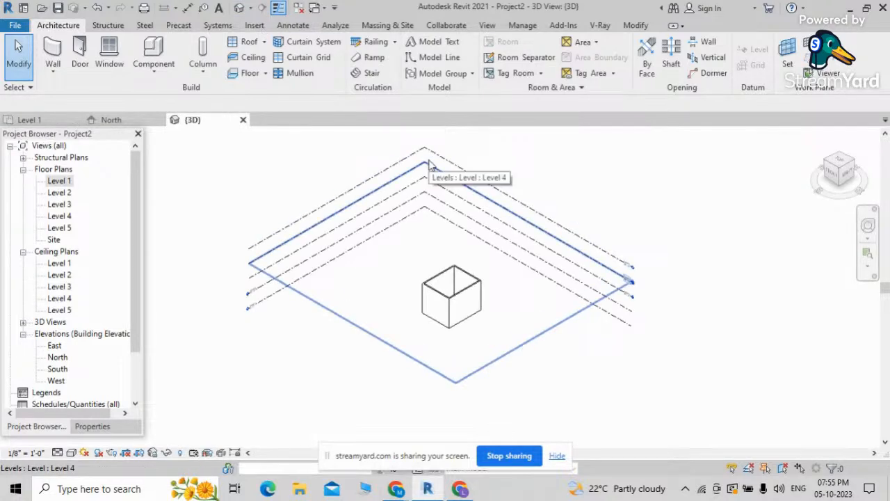
{"action": "middle_click_drag", "start_coordinate": [396, 310], "coordinate": [423, 302], "text": "shift"}
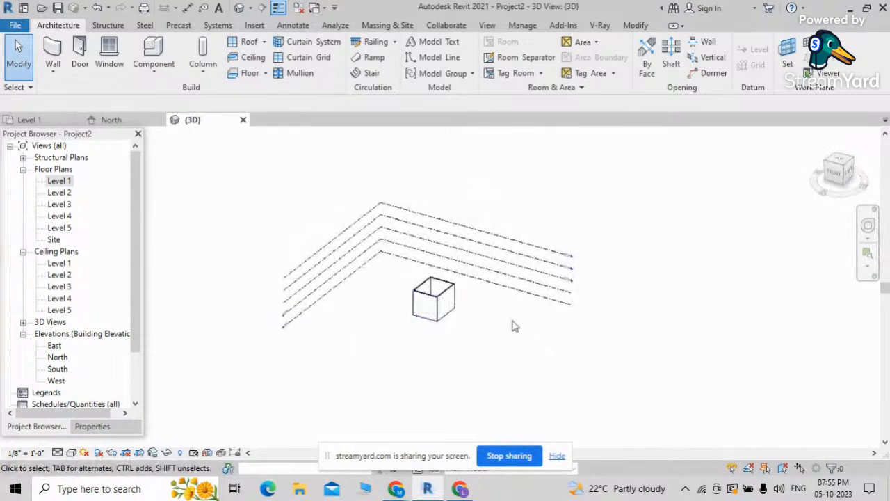
{"action": "scroll", "coordinate": [527, 332], "scroll_direction": "up", "scroll_amount": 3}
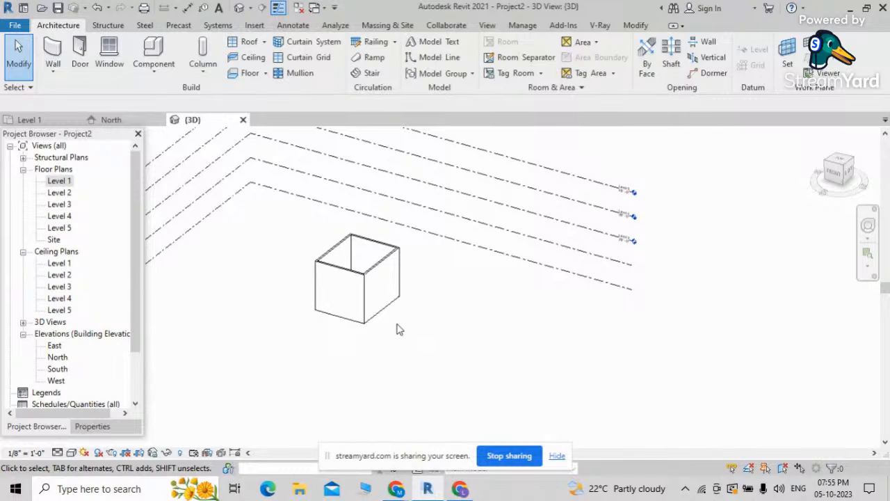
Examine the wall box against the level planes from several sides and review the views listed in the Project Browser
{"action": "middle_click_drag", "start_coordinate": [374, 328], "coordinate": [556, 362]}
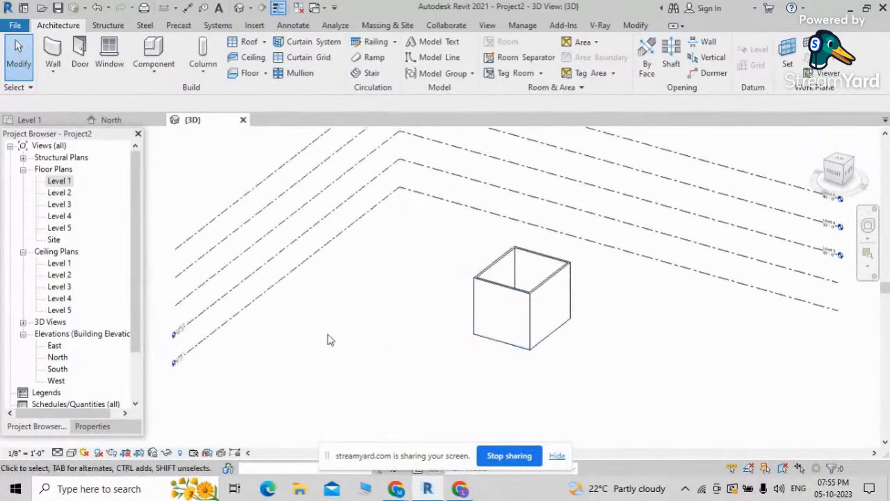
{"action": "middle_click_drag", "start_coordinate": [309, 330], "coordinate": [473, 333]}
{"action": "middle_click_drag", "start_coordinate": [546, 332], "coordinate": [341, 342]}
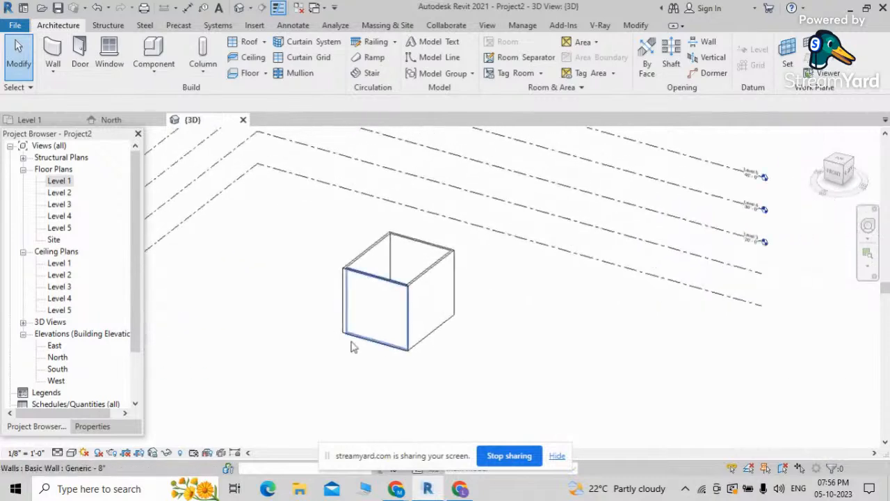
{"action": "middle_click_drag", "start_coordinate": [391, 423], "coordinate": [387, 333]}
{"action": "middle_click_drag", "start_coordinate": [451, 177], "coordinate": [477, 313]}
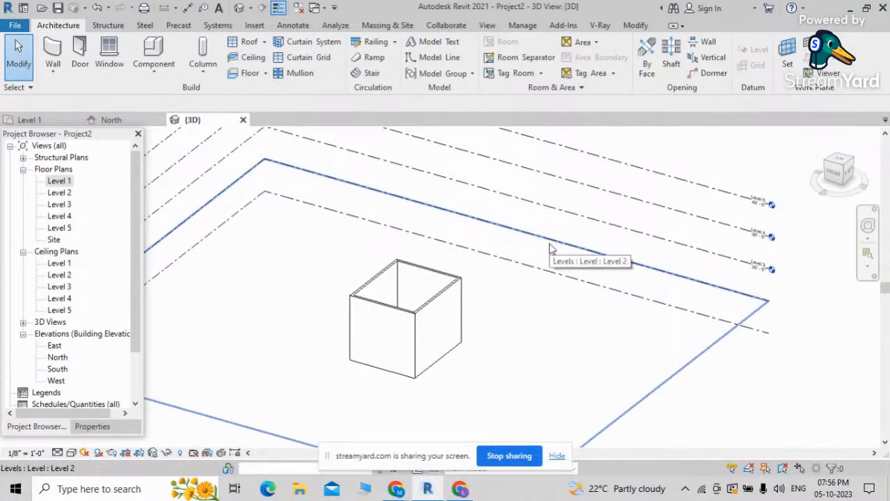
{"action": "middle_click_drag", "start_coordinate": [550, 255], "coordinate": [565, 301]}
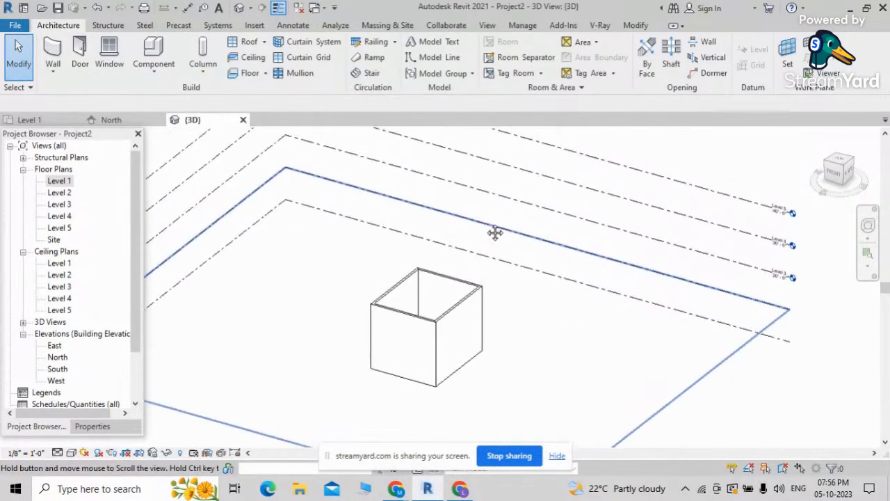
{"action": "middle_click_drag", "start_coordinate": [494, 272], "coordinate": [402, 304]}
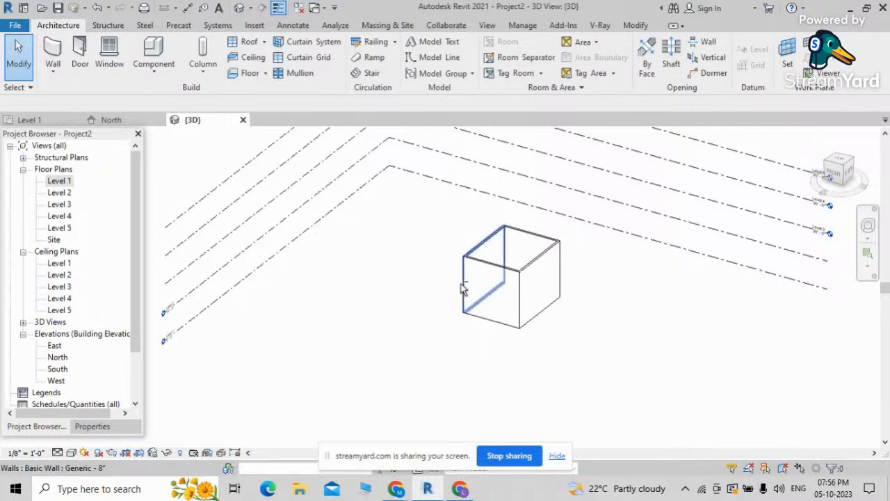
{"action": "middle_click_drag", "start_coordinate": [776, 392], "coordinate": [549, 411], "text": "shift"}
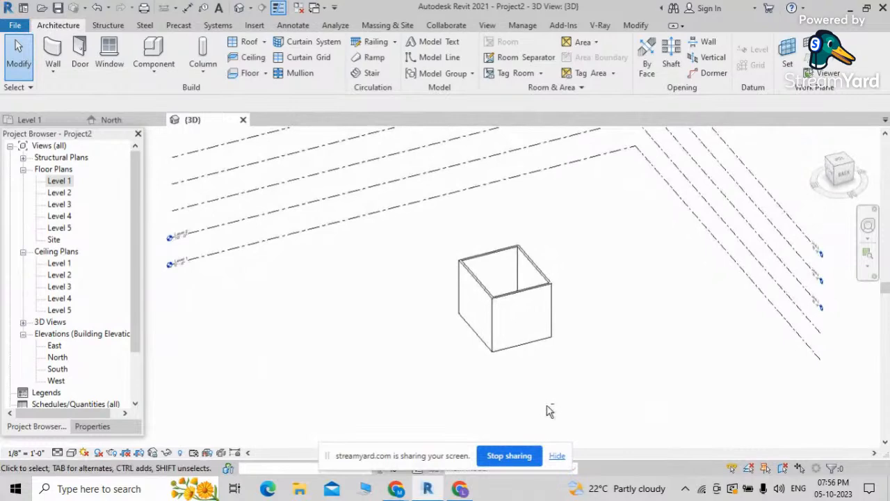
{"action": "middle_click_drag", "start_coordinate": [564, 362], "coordinate": [480, 313], "text": "shift"}
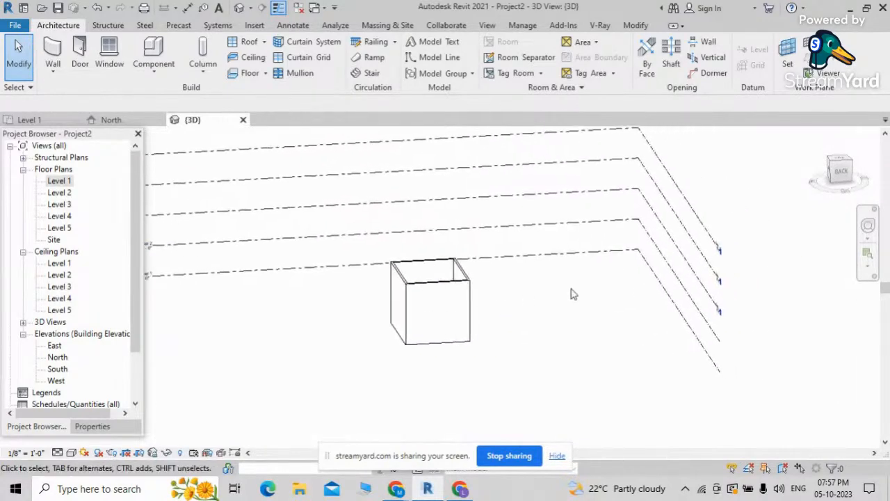
{"action": "middle_click_drag", "start_coordinate": [574, 297], "coordinate": [610, 264]}
{"action": "middle_click_drag", "start_coordinate": [563, 292], "coordinate": [629, 297], "text": "shift"}
{"action": "scroll", "coordinate": [631, 259], "scroll_direction": "up", "scroll_amount": 3}
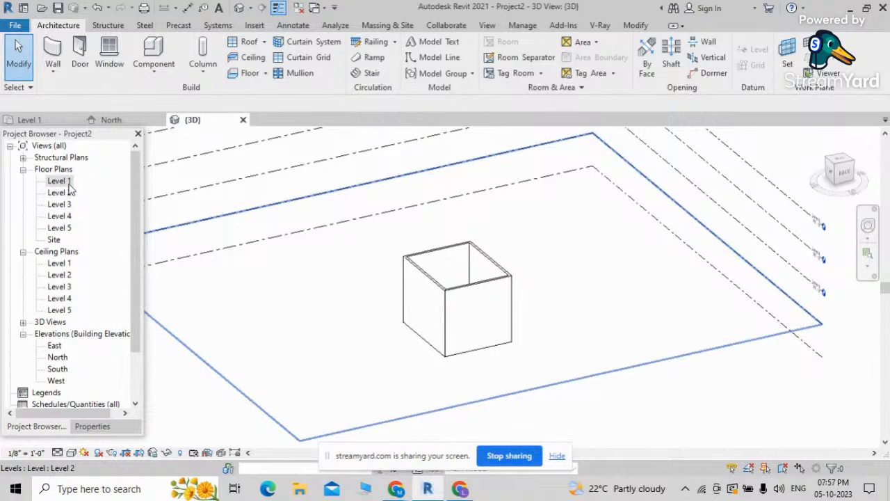
{"action": "scroll", "coordinate": [62, 229], "scroll_direction": "down", "scroll_amount": 5}
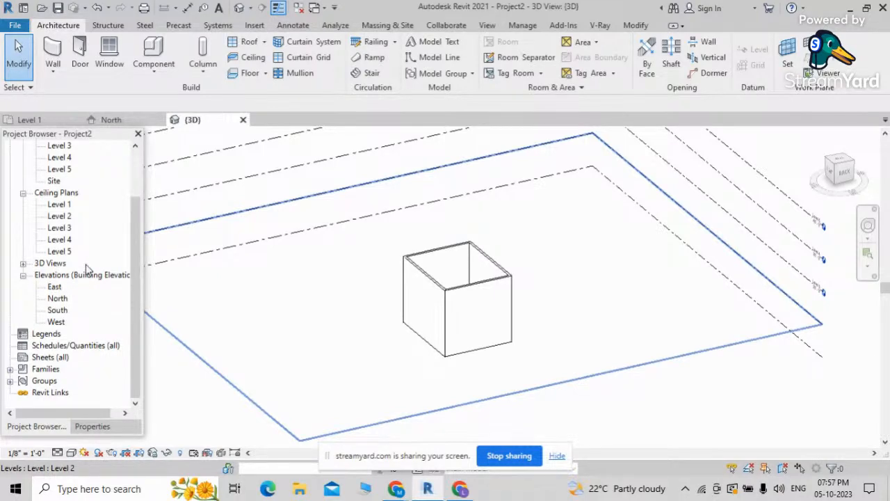
{"action": "left_click", "coordinate": [278, 285]}
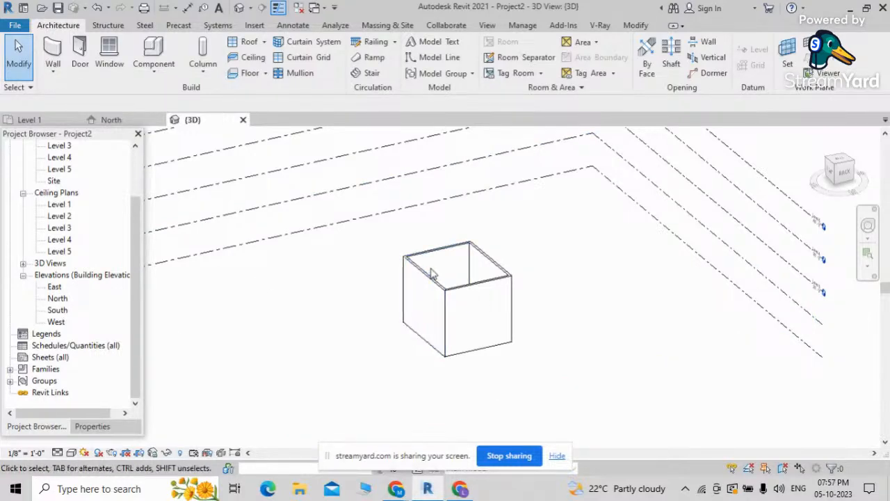
Read the newest viewer comments in StreamYard and return to the 3D view in Revit
{"action": "mouse_move", "coordinate": [402, 494]}
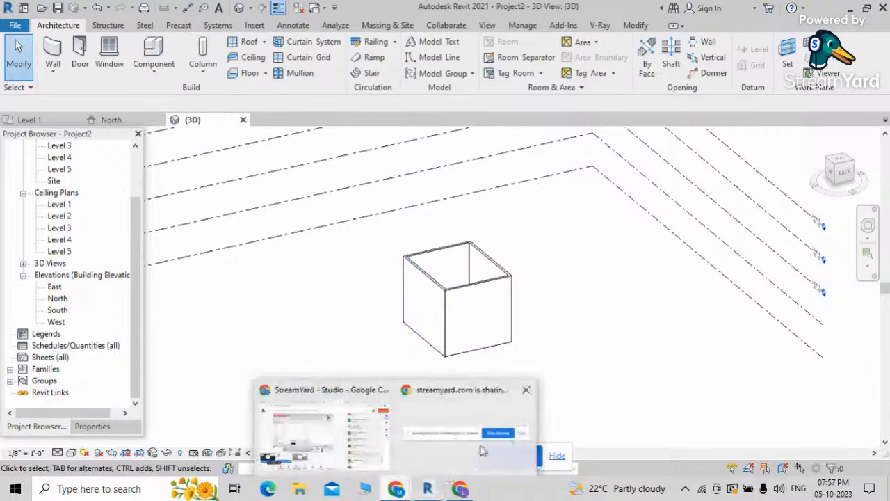
{"action": "left_click", "coordinate": [342, 430]}
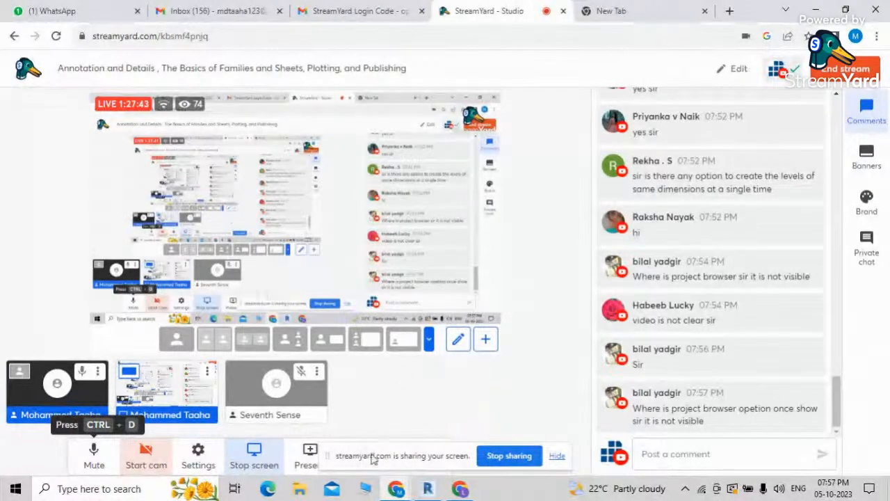
{"action": "left_click", "coordinate": [245, 454]}
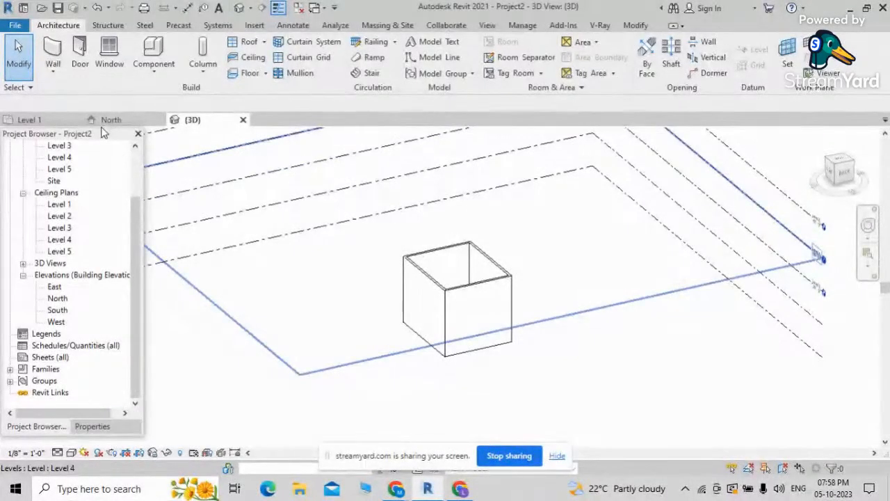
Show where the Project Browser and the 3D view's Properties are found by alternating between the two palettes
{"action": "left_click", "coordinate": [93, 427]}
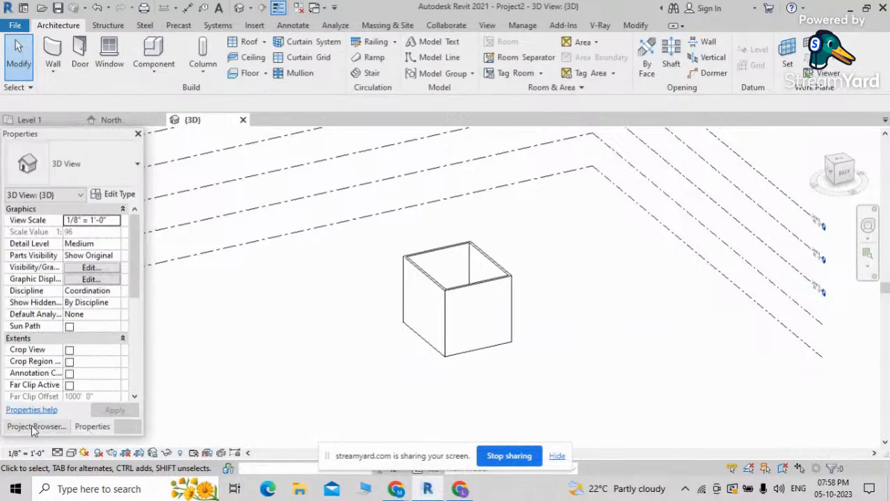
{"action": "left_click", "coordinate": [36, 426]}
{"action": "left_click", "coordinate": [90, 427]}
{"action": "left_click", "coordinate": [39, 427]}
{"action": "left_click", "coordinate": [103, 428]}
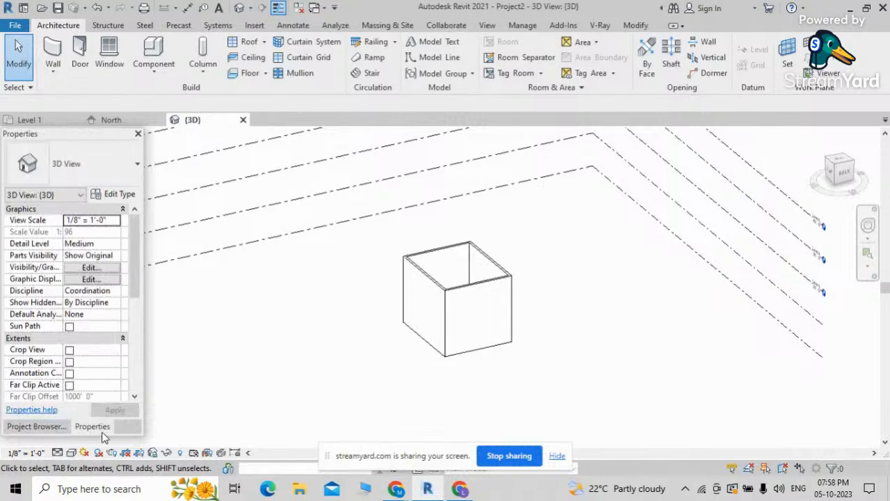
{"action": "left_click", "coordinate": [41, 431]}
{"action": "left_click", "coordinate": [92, 426]}
{"action": "left_click", "coordinate": [38, 426]}
{"action": "left_click", "coordinate": [84, 427]}
Switch to the StreamYard studio and read the newest viewer comments
{"action": "mouse_move", "coordinate": [395, 488]}
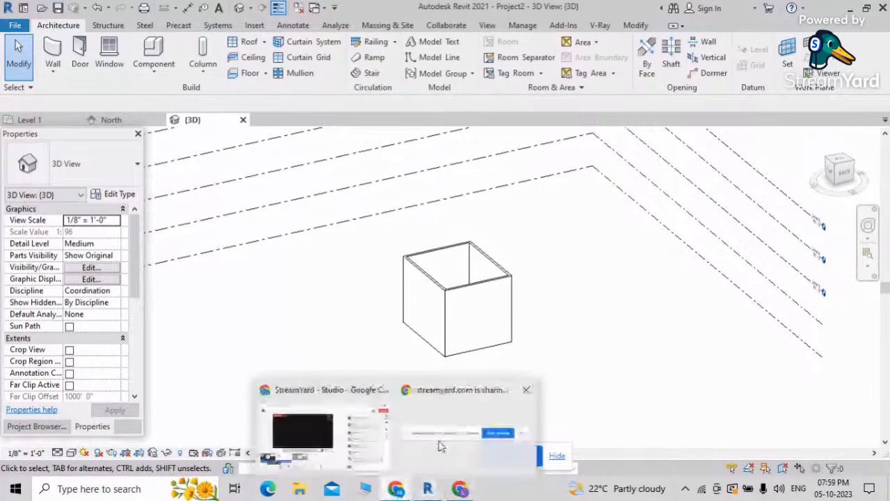
{"action": "left_click", "coordinate": [468, 420]}
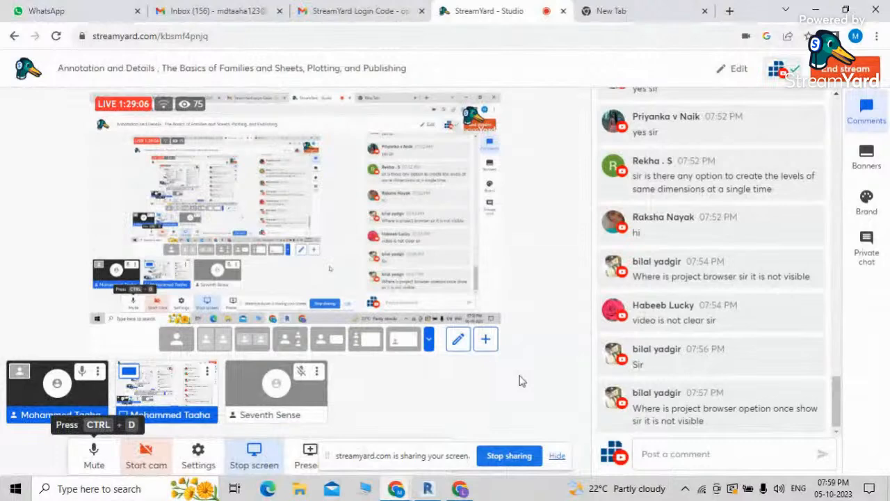
{"action": "mouse_move", "coordinate": [627, 375]}
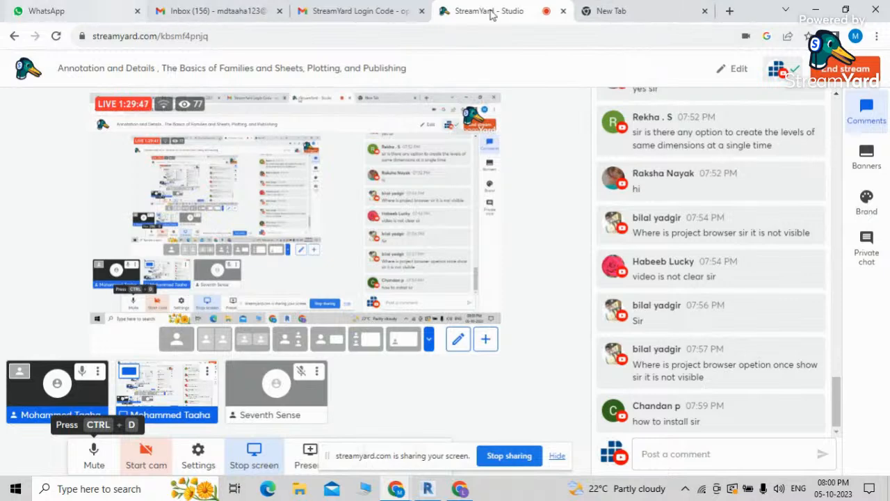
Search Google for "revit 2018" in the empty browser tab
{"action": "left_click", "coordinate": [654, 14]}
{"action": "left_click", "coordinate": [338, 278]}
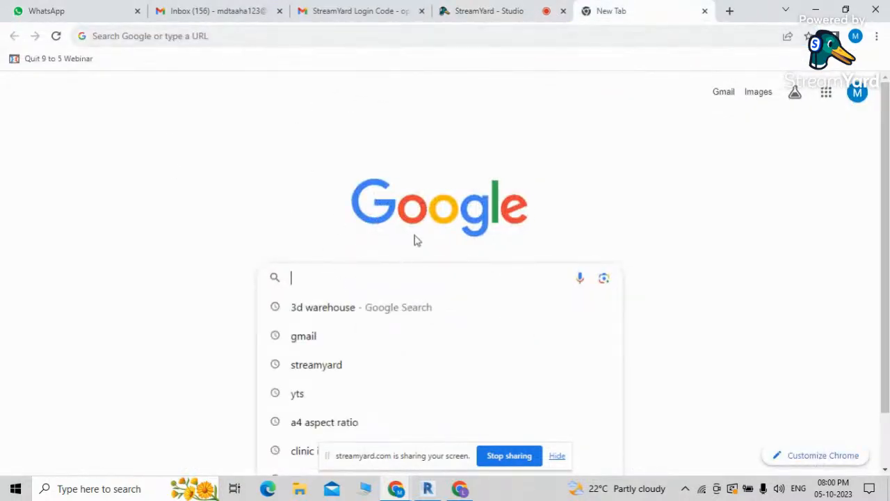
{"action": "type", "text": "re"}
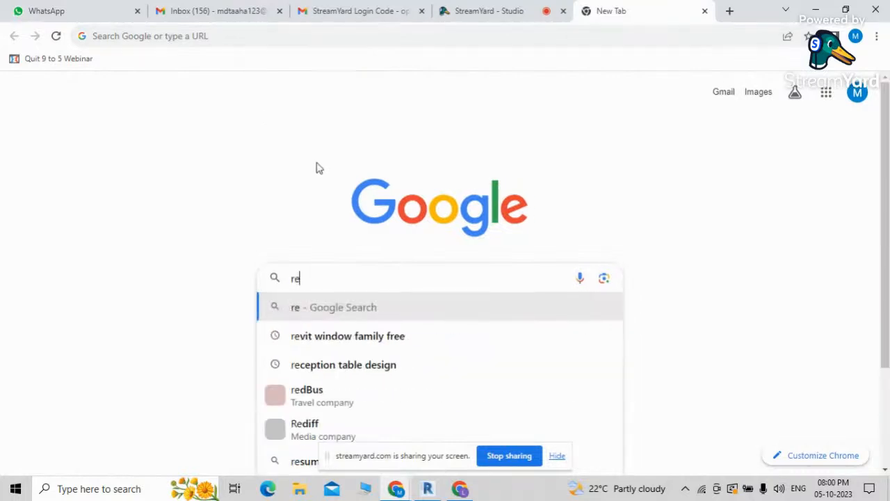
{"action": "type", "text": "vit 2018"}
{"action": "key", "text": "Return"}
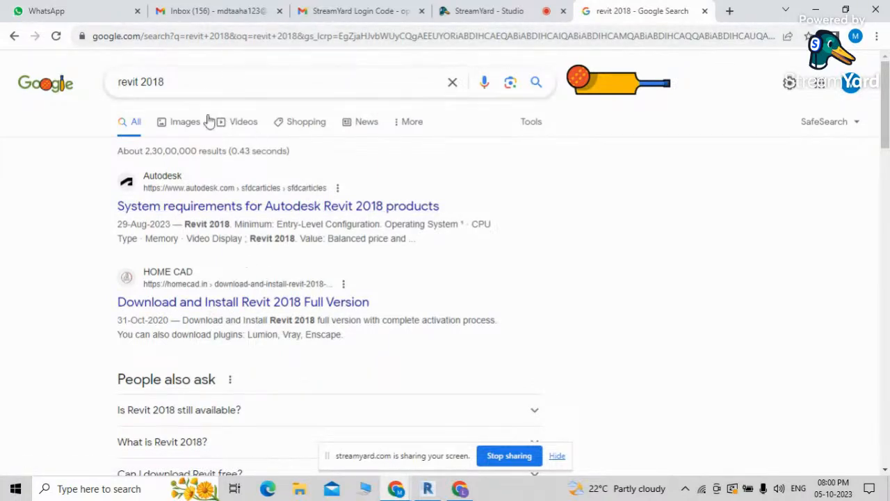
Open the HOME CAD article on downloading and installing Revit 2018 and review its system requirements and download links
{"action": "left_click", "coordinate": [224, 306]}
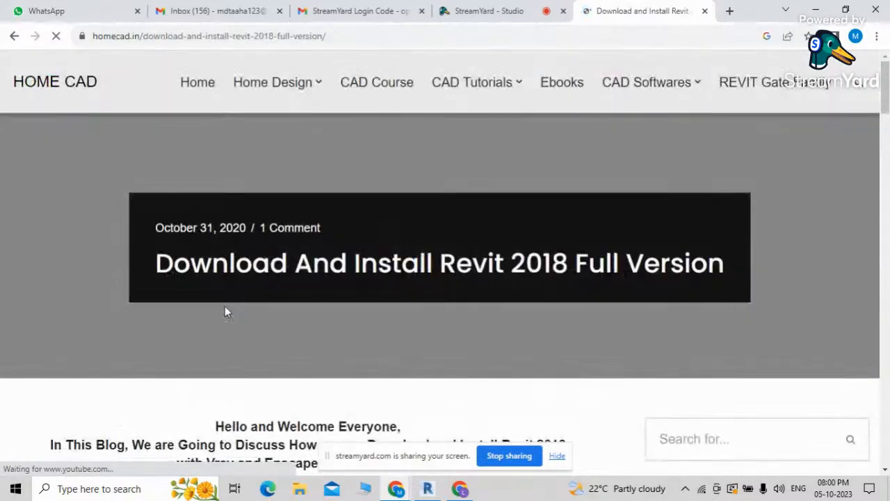
{"action": "scroll", "coordinate": [292, 271], "scroll_direction": "down", "scroll_amount": 4}
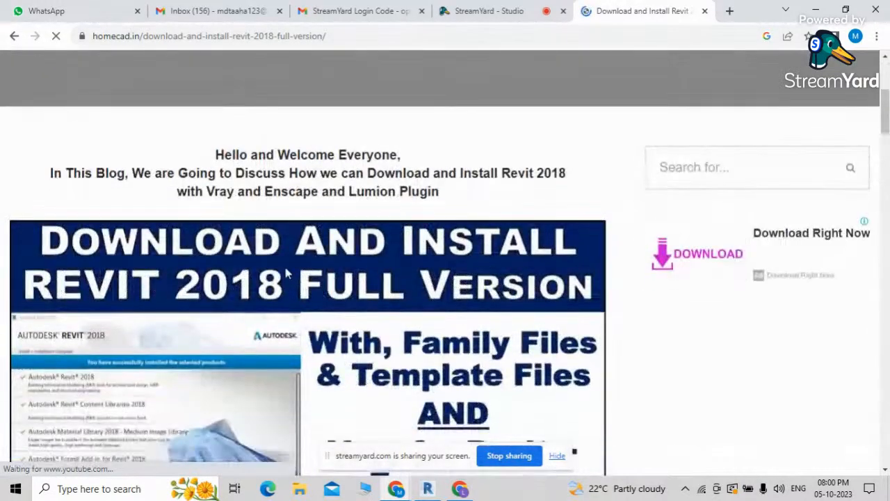
{"action": "scroll", "coordinate": [285, 273], "scroll_direction": "down", "scroll_amount": 5}
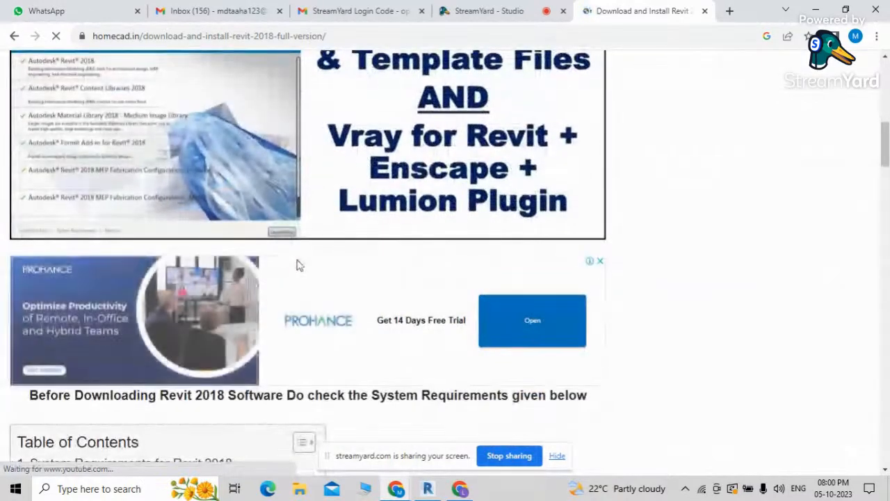
{"action": "scroll", "coordinate": [438, 263], "scroll_direction": "down", "scroll_amount": 2}
{"action": "scroll", "coordinate": [549, 256], "scroll_direction": "up", "scroll_amount": 11}
{"action": "scroll", "coordinate": [555, 250], "scroll_direction": "down", "scroll_amount": 3}
{"action": "scroll", "coordinate": [556, 245], "scroll_direction": "down", "scroll_amount": 10}
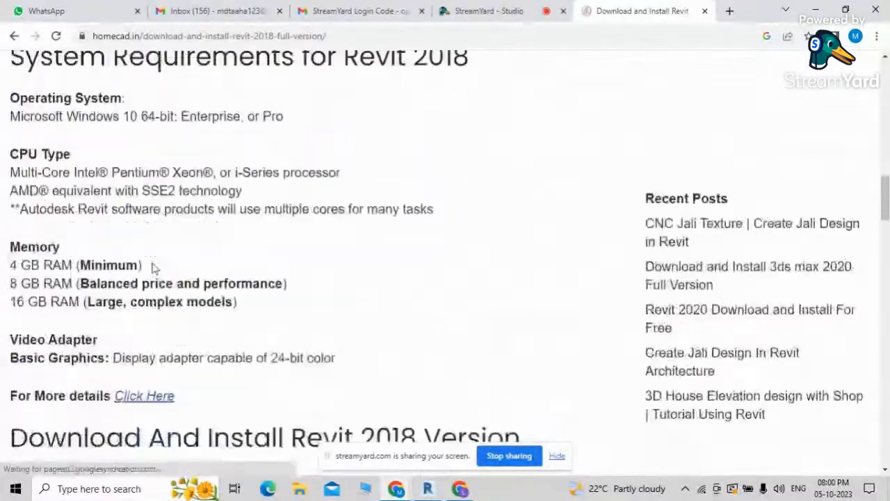
{"action": "scroll", "coordinate": [155, 269], "scroll_direction": "down", "scroll_amount": 6}
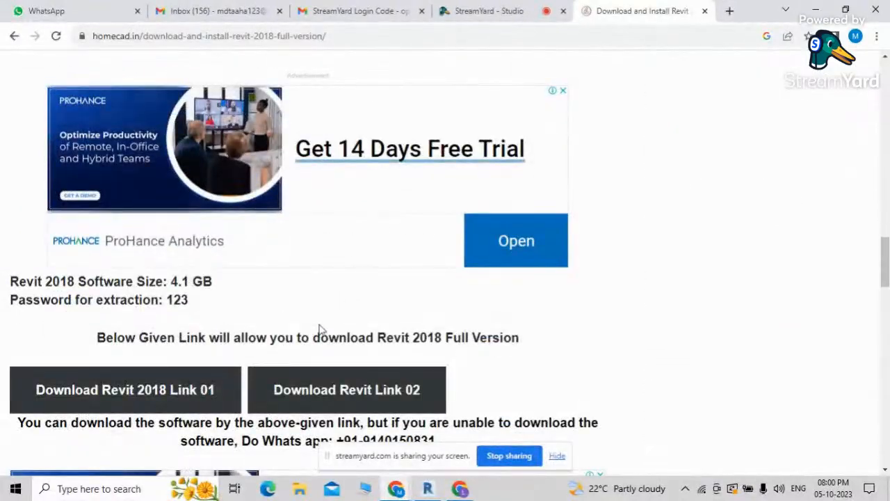
{"action": "scroll", "coordinate": [368, 362], "scroll_direction": "down", "scroll_amount": 3}
{"action": "scroll", "coordinate": [394, 313], "scroll_direction": "up", "scroll_amount": 15}
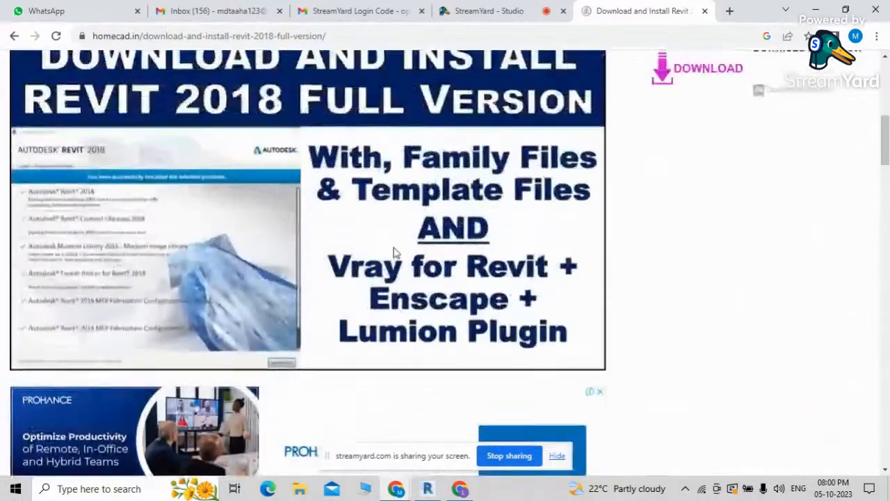
{"action": "scroll", "coordinate": [402, 209], "scroll_direction": "up", "scroll_amount": 5}
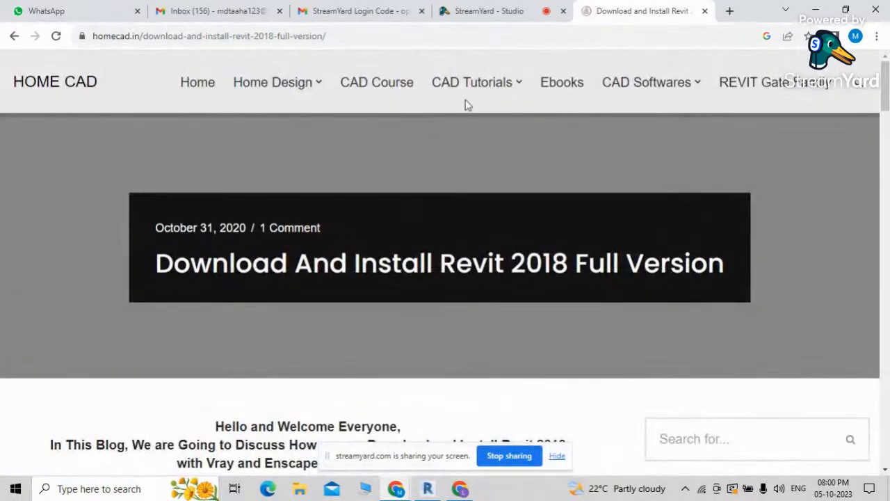
Return to the StreamYard studio and look at the example banners and the banner folder list
{"action": "left_click", "coordinate": [478, 10]}
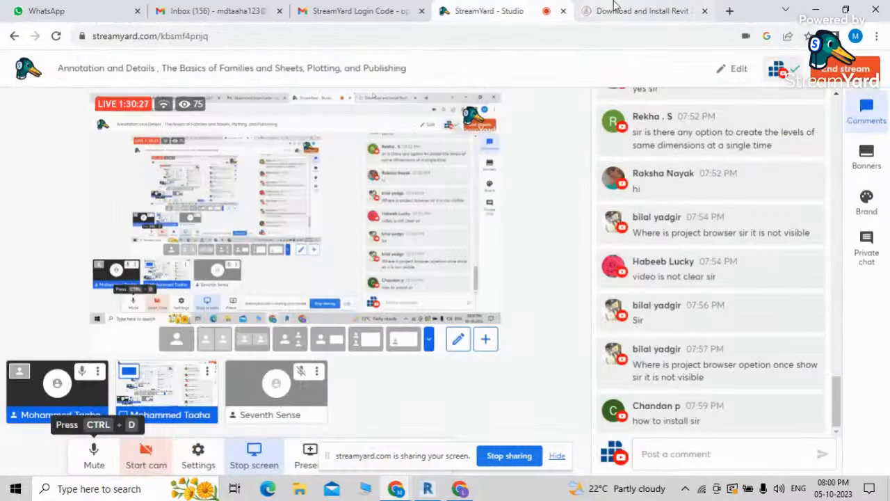
{"action": "left_click", "coordinate": [613, 8]}
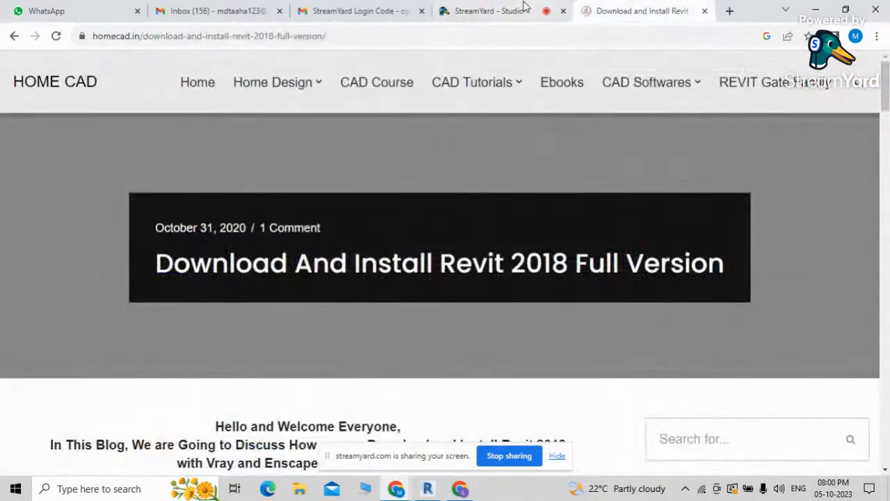
{"action": "left_click", "coordinate": [522, 9]}
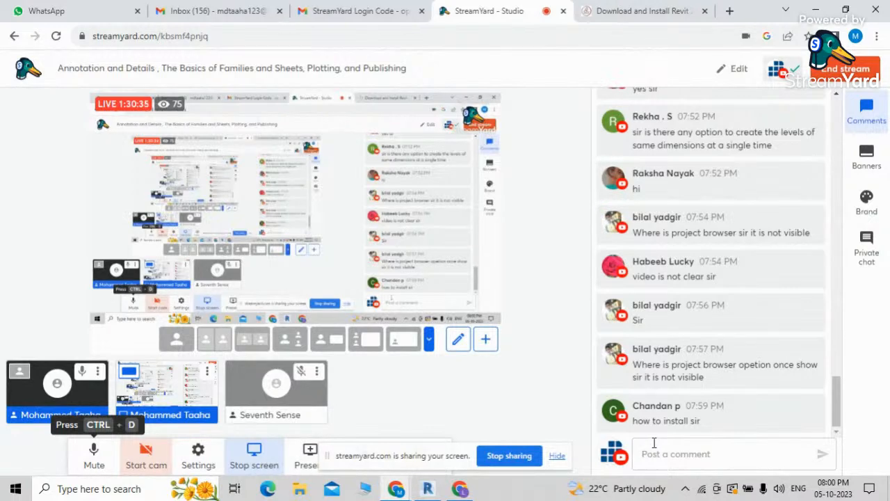
{"action": "key", "text": "b"}
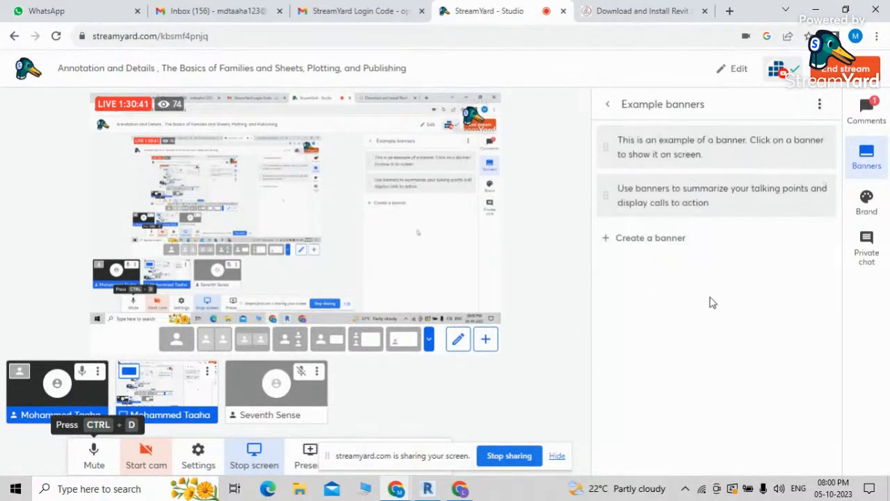
{"action": "left_click", "coordinate": [607, 103]}
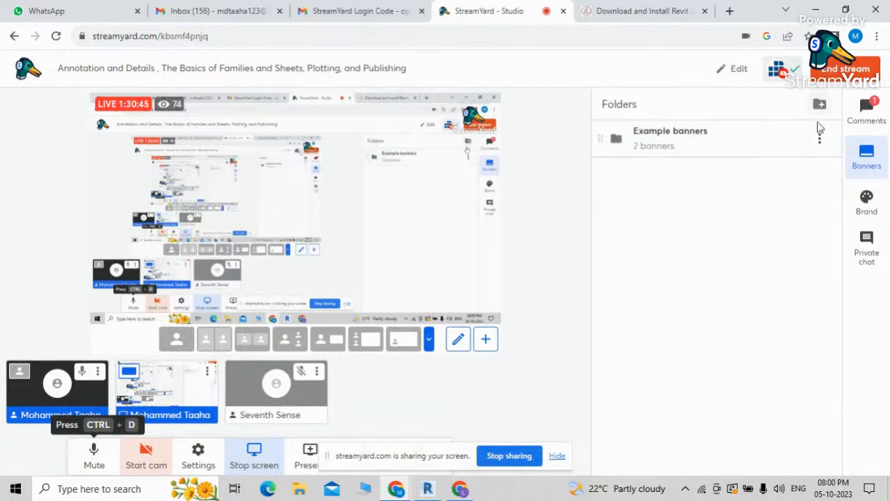
Read the newest viewer comment about the lecture schedule and look at the moderation options for it
{"action": "left_click", "coordinate": [867, 108]}
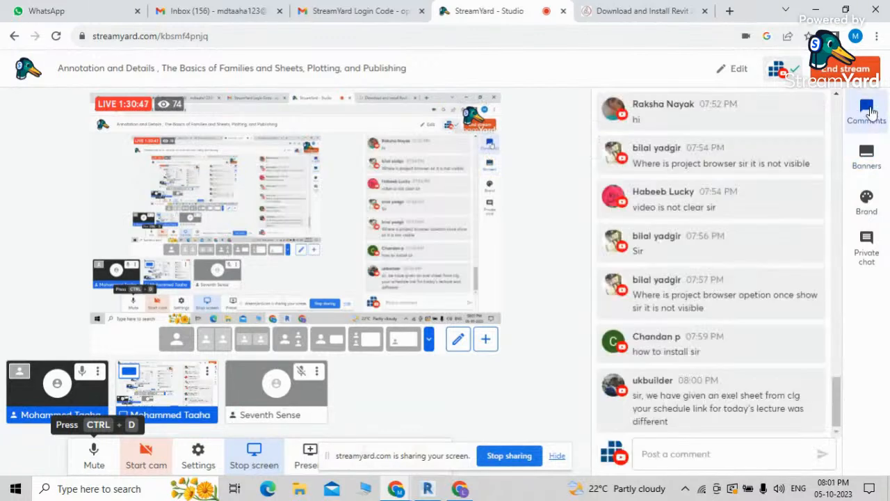
{"action": "left_click", "coordinate": [866, 107]}
{"action": "left_click", "coordinate": [869, 111]}
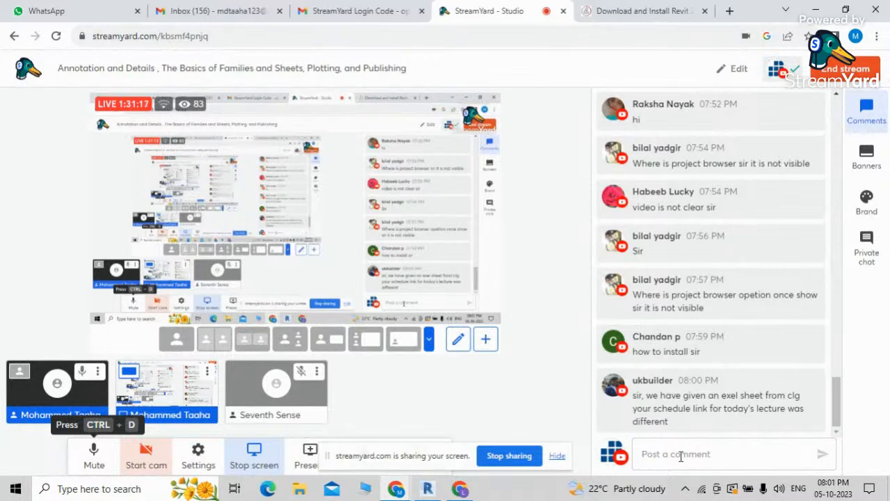
{"action": "mouse_move", "coordinate": [660, 406]}
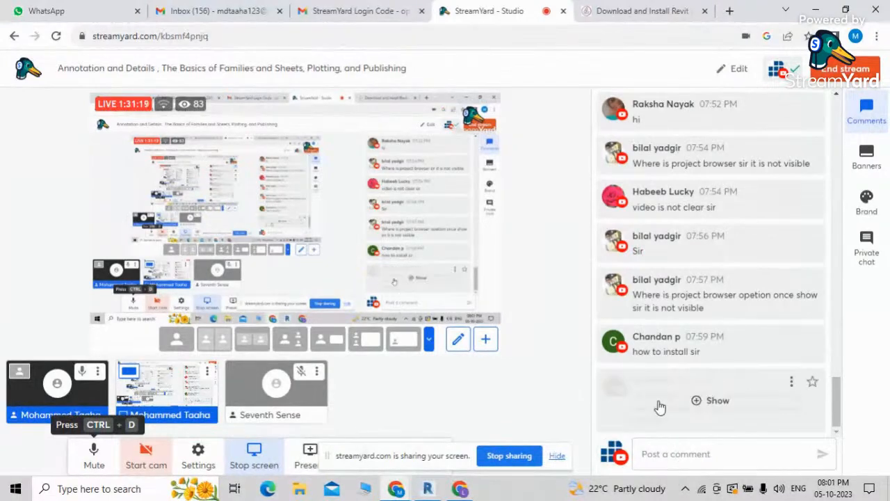
{"action": "left_click", "coordinate": [793, 382]}
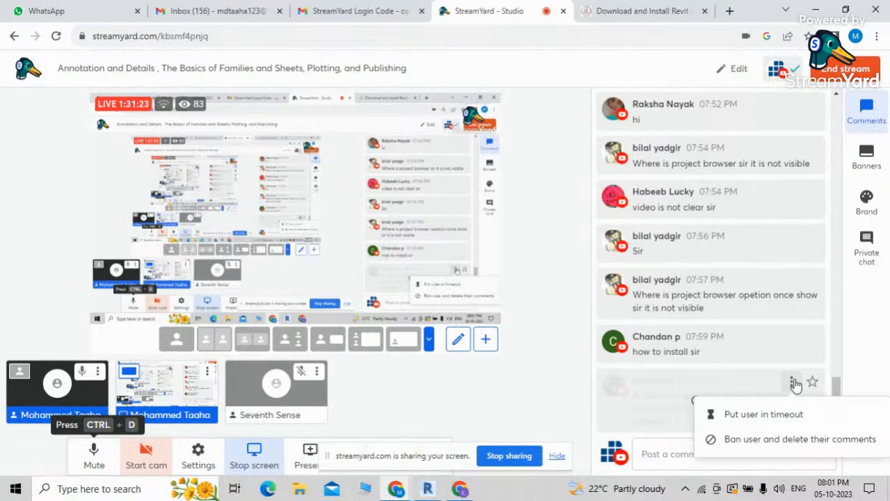
Post the comment "Today's class schedule was introduction and core concepts of Revit" in the live chat
{"action": "left_click", "coordinate": [658, 448]}
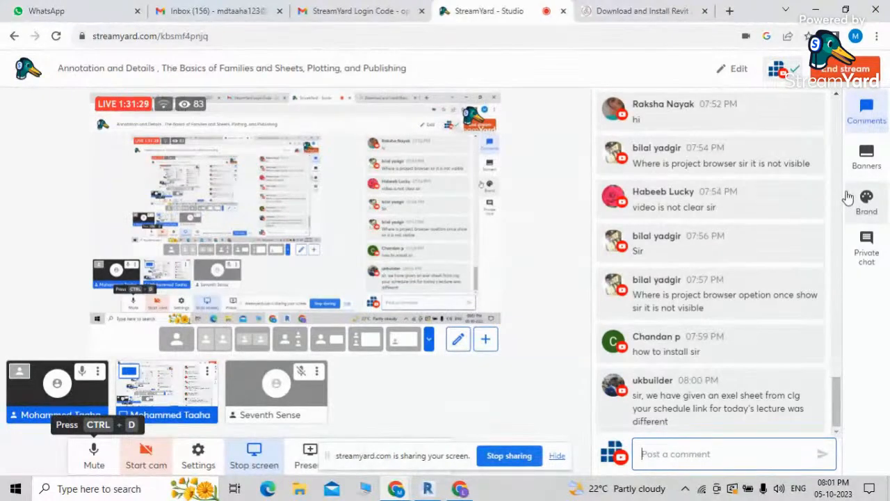
{"action": "type", "text": "To"}
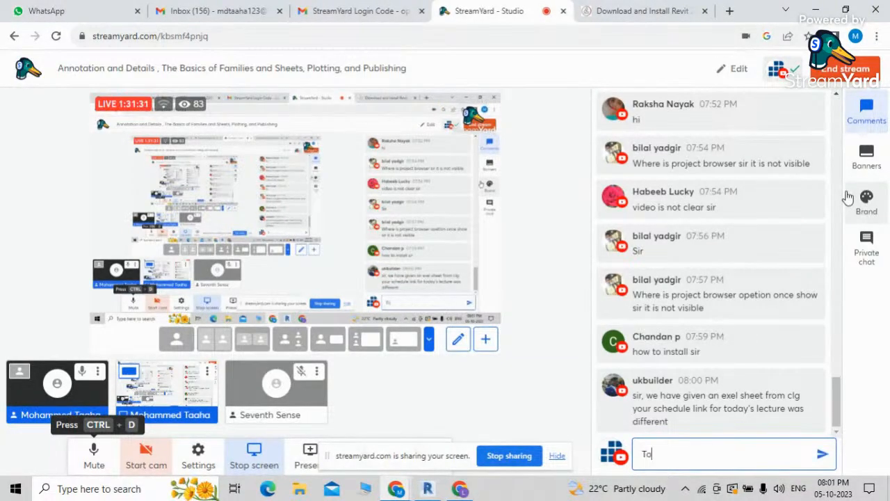
{"action": "type", "text": "day's class wo"}
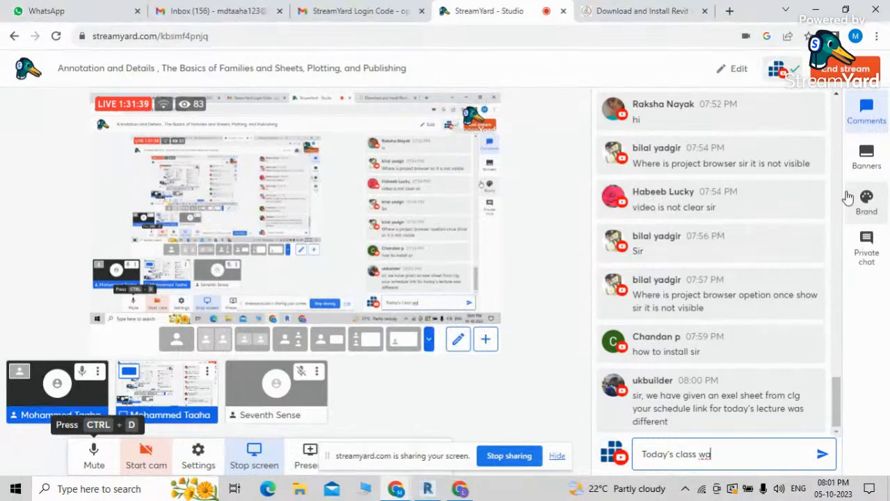
{"action": "key", "text": "BackSpace"}
{"action": "key", "text": "BackSpace"}
{"action": "type", "text": "sched"}
{"action": "type", "text": "ule"}
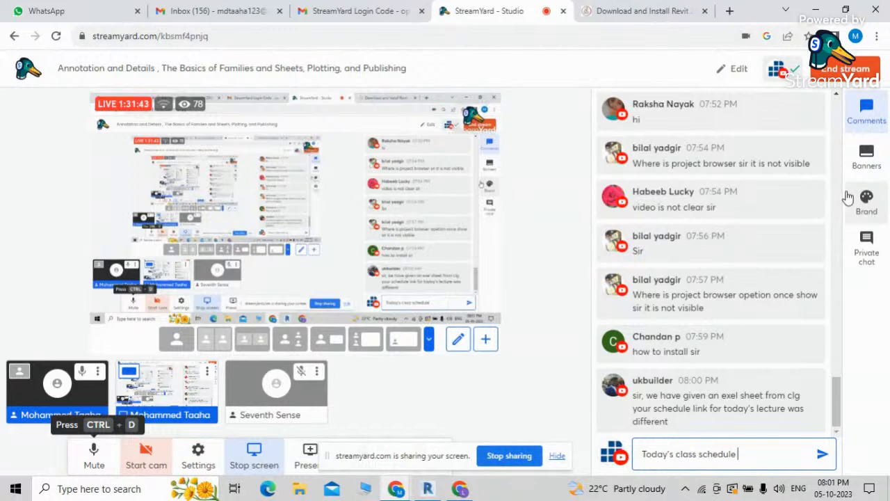
{"action": "type", "text": " was in"}
{"action": "type", "text": "troductio"}
{"action": "type", "text": "n as"}
{"action": "type", "text": "ns="}
{"action": "key", "text": "BackSpace"}
{"action": "type", "text": "d"}
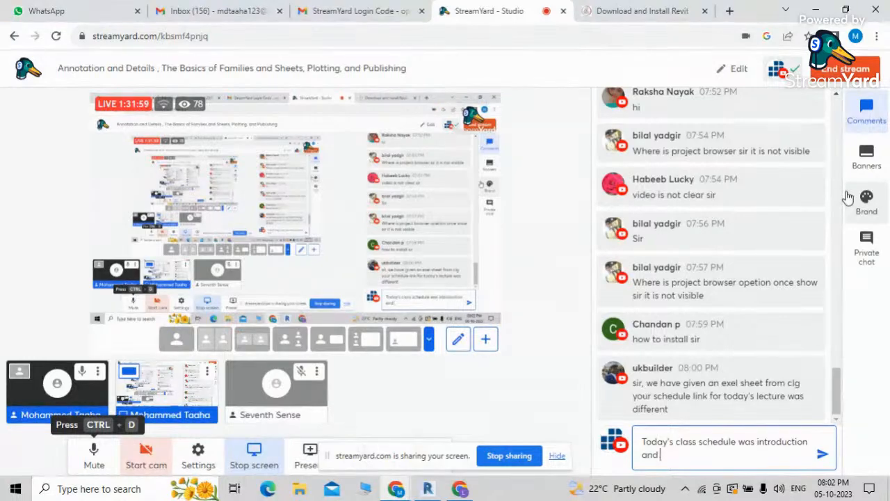
{"action": "type", "text": "core con"}
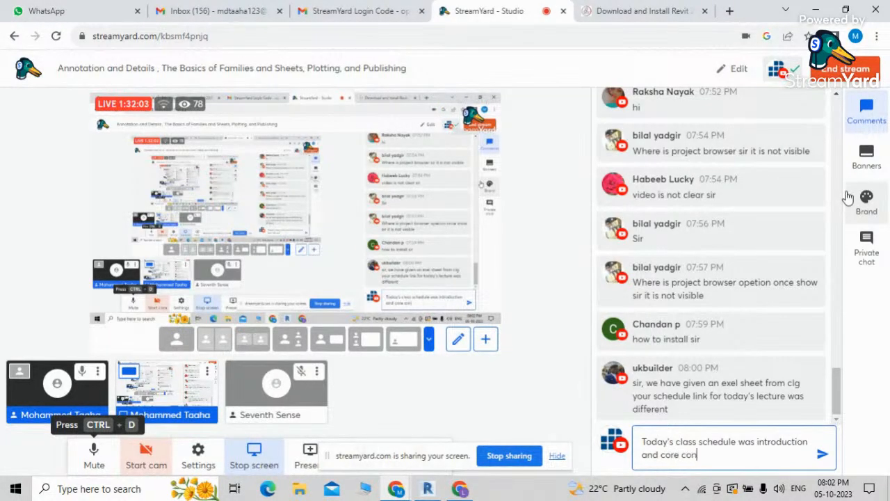
{"action": "type", "text": "cepts of Revit"}
{"action": "key", "text": "Return"}
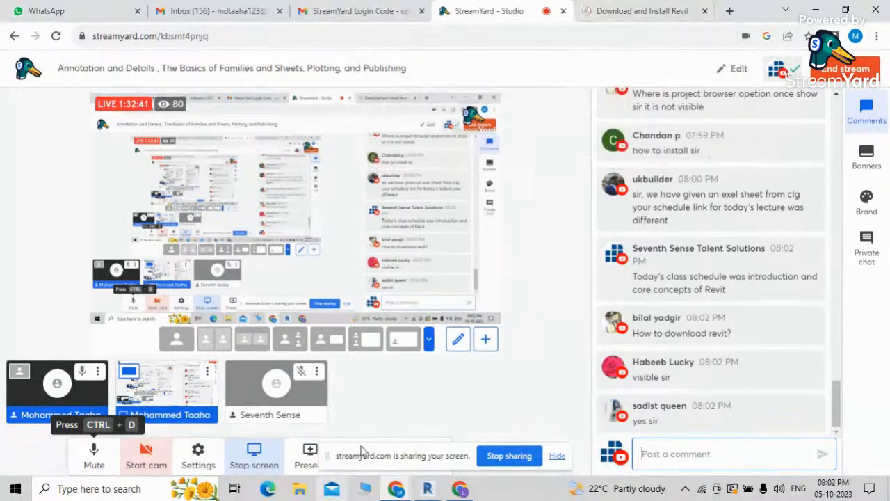
Show the 3D view in Revit again and return to the StreamYard studio to read the latest viewer questions
{"action": "left_click", "coordinate": [424, 489]}
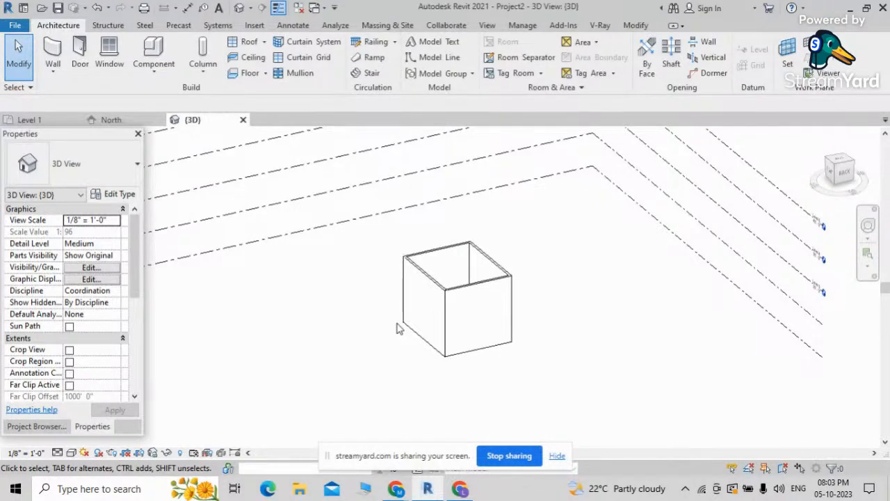
{"action": "mouse_move", "coordinate": [396, 489]}
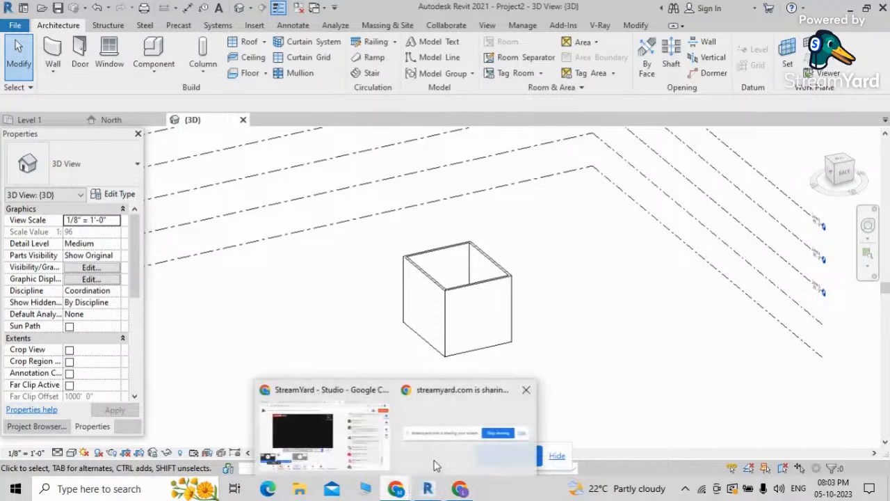
{"action": "left_click", "coordinate": [322, 431]}
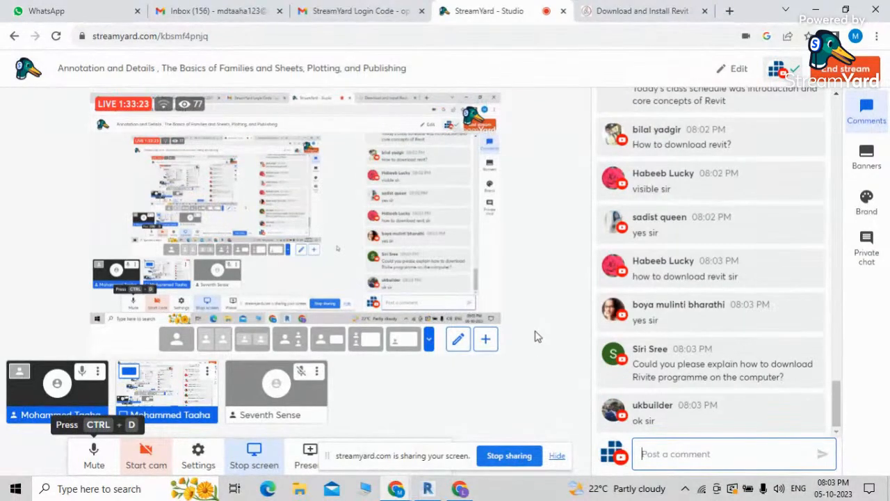
{"action": "left_click", "coordinate": [94, 459]}
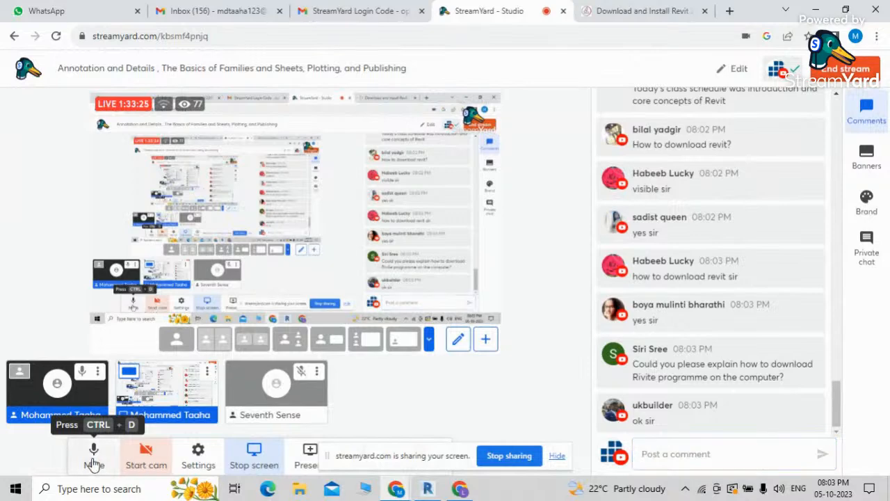
Switch to the Revit 3D view and back to the StreamYard studio to read the newest viewer comments
{"action": "left_click", "coordinate": [428, 489]}
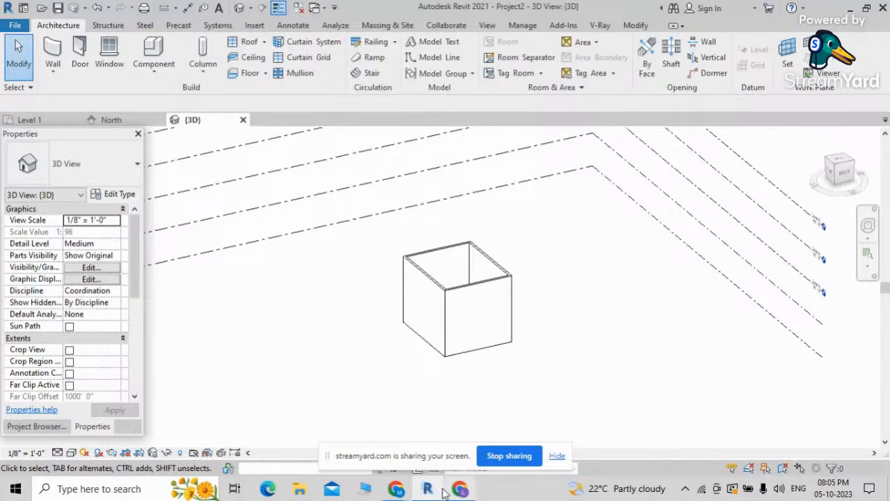
{"action": "mouse_move", "coordinate": [396, 489]}
{"action": "left_click", "coordinate": [360, 461]}
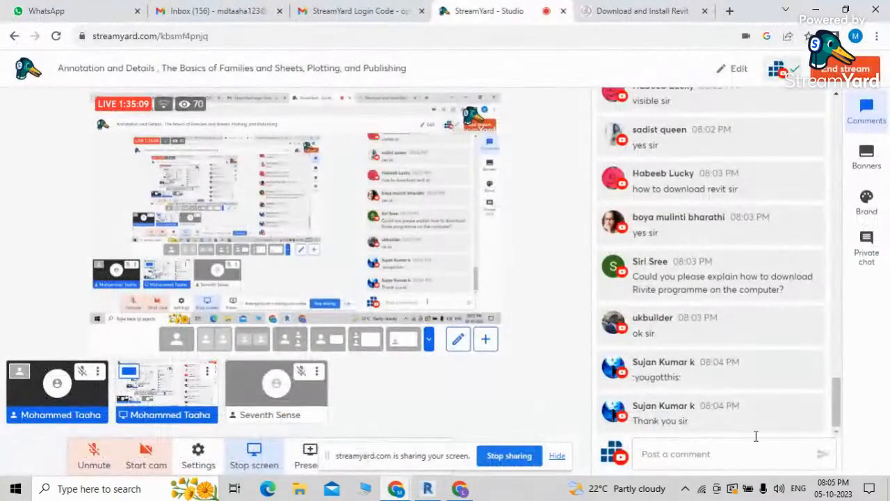
{"action": "left_click", "coordinate": [774, 142]}
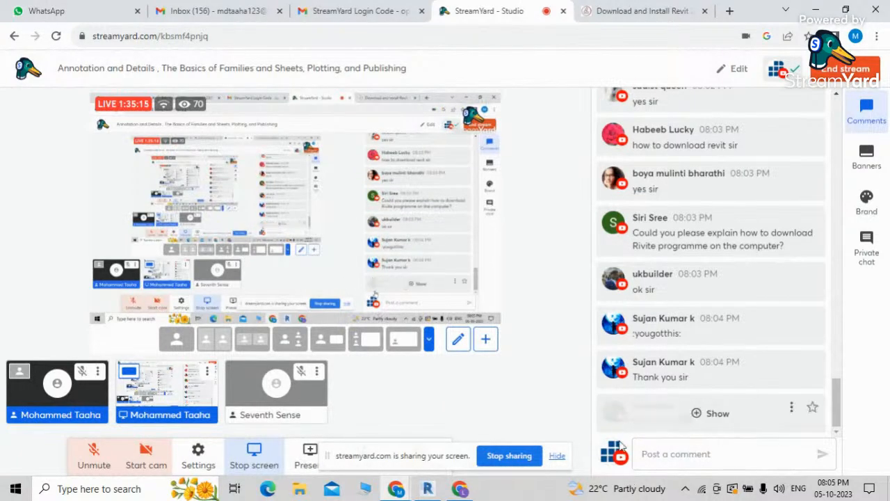
Unmute the microphone and answer the question about the video being deleted with the live chat comment "no its available"
{"action": "left_click", "coordinate": [93, 452]}
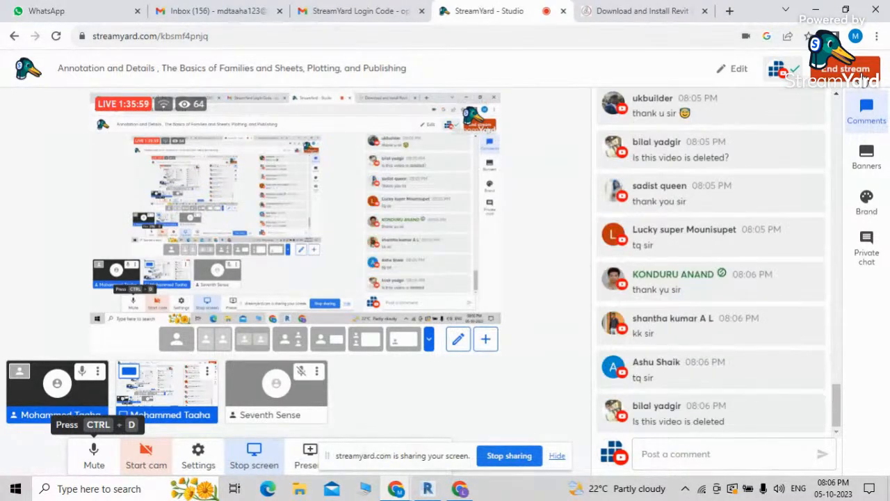
{"action": "left_click", "coordinate": [720, 460]}
{"action": "type", "text": "no "}
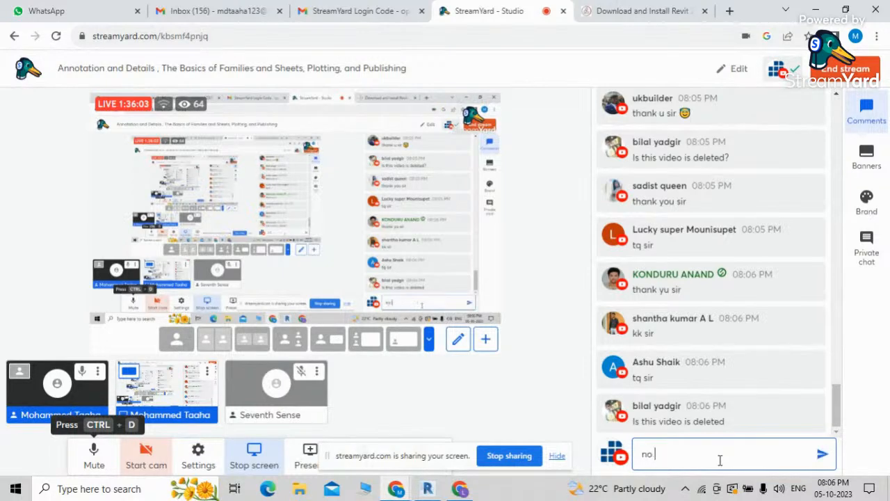
{"action": "type", "text": "its ava"}
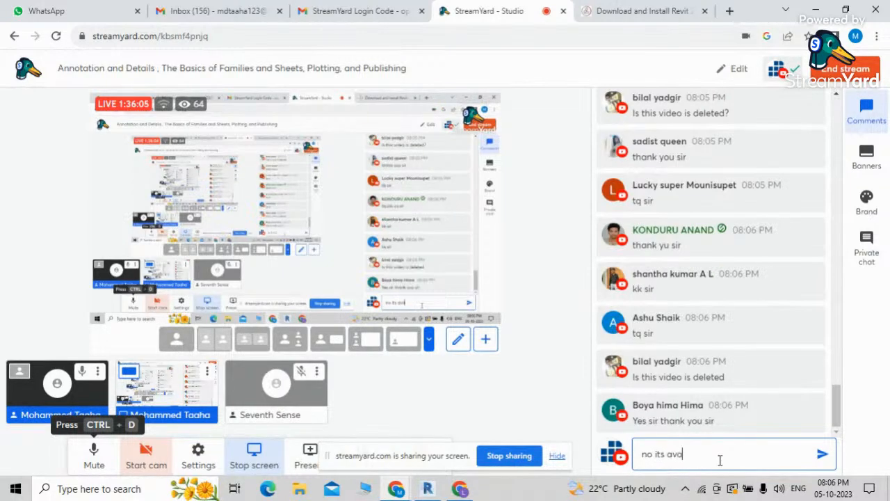
{"action": "type", "text": "ilable"}
{"action": "key", "text": "Return"}
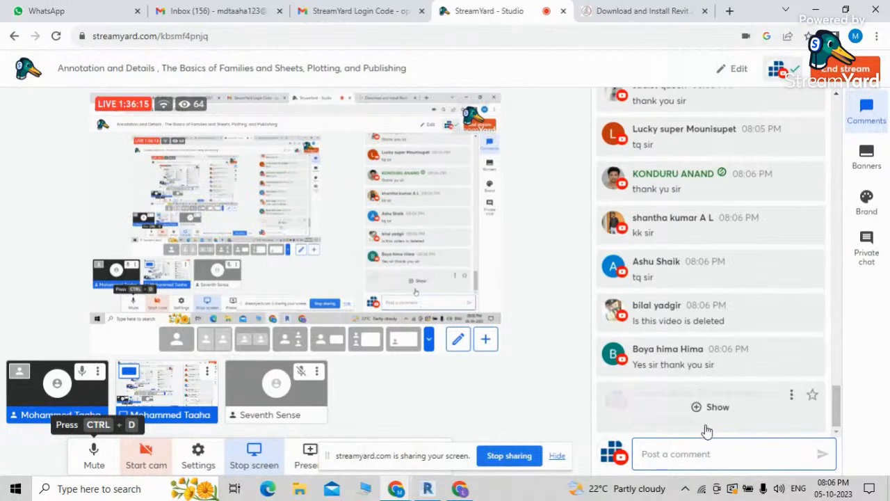
End the live stream
{"action": "mouse_move", "coordinate": [673, 221]}
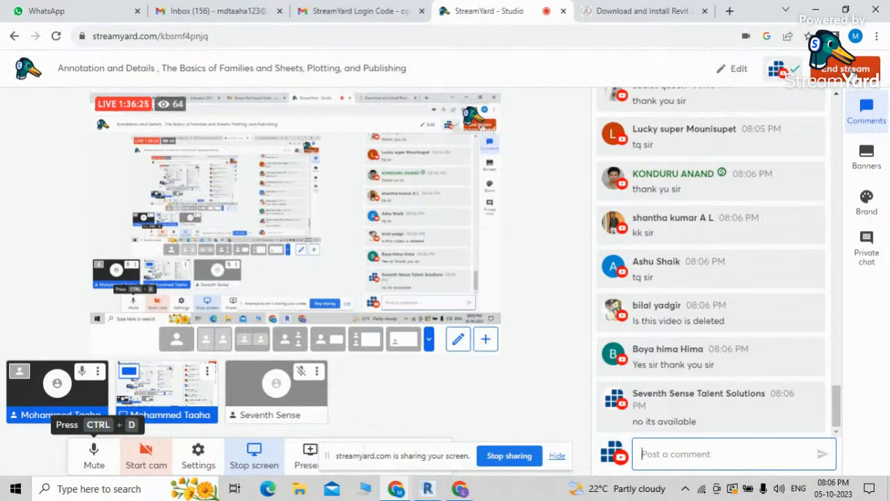
{"action": "left_click", "coordinate": [850, 72]}
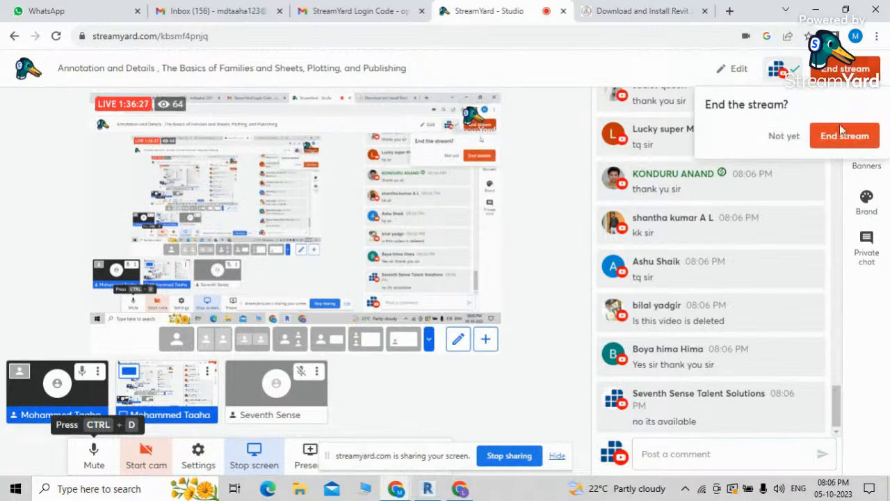